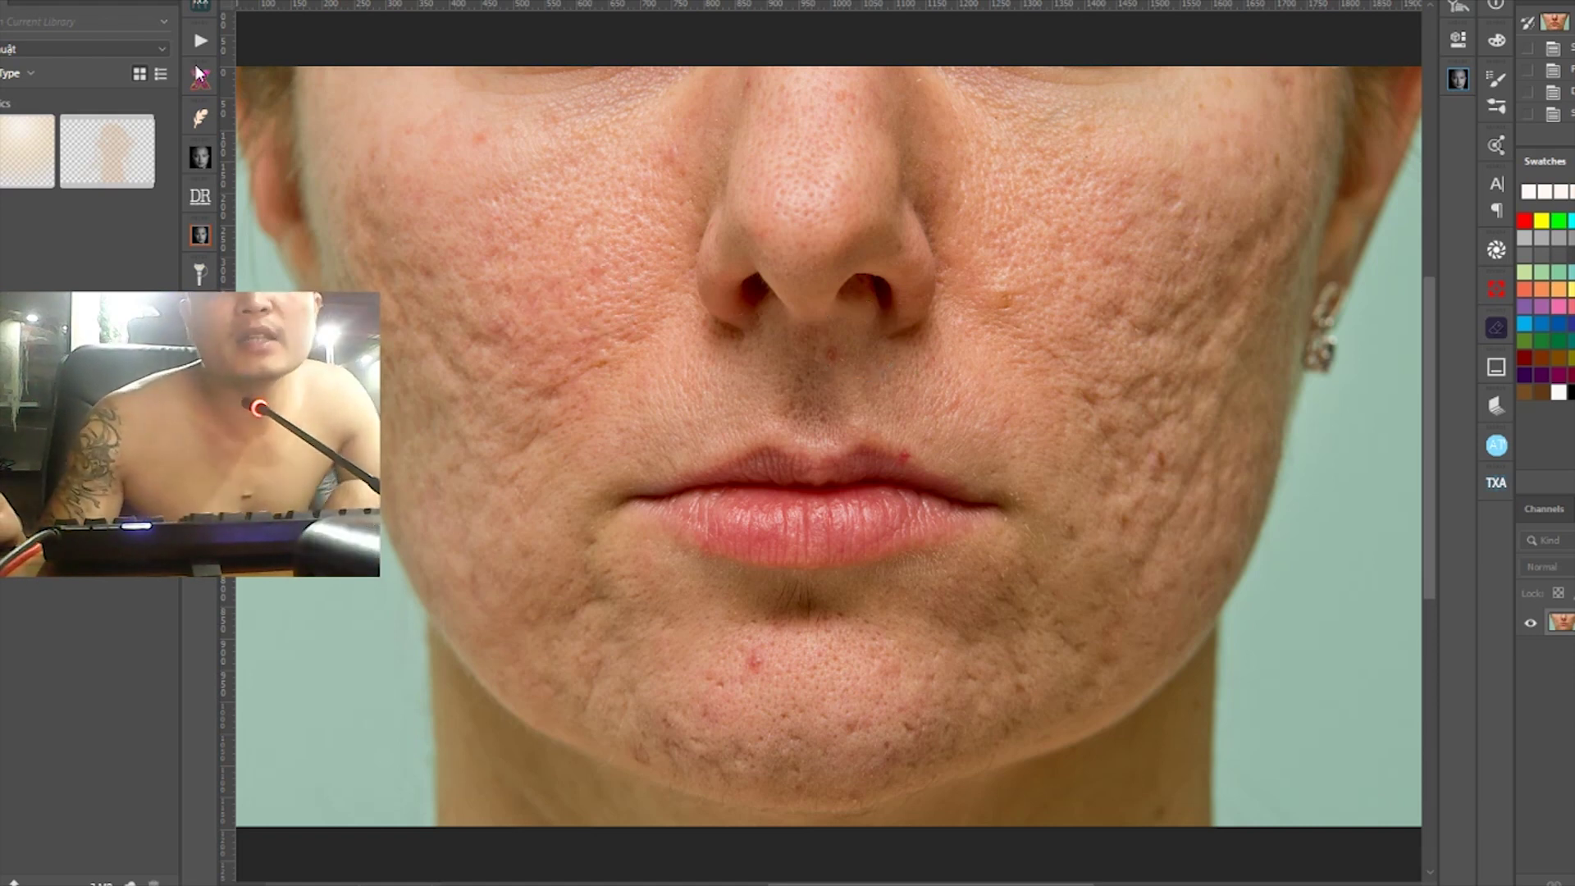
Show the colour-coded retouching actions, then switch to Word and select the red credit line
{"action": "left_click", "coordinate": [201, 41]}
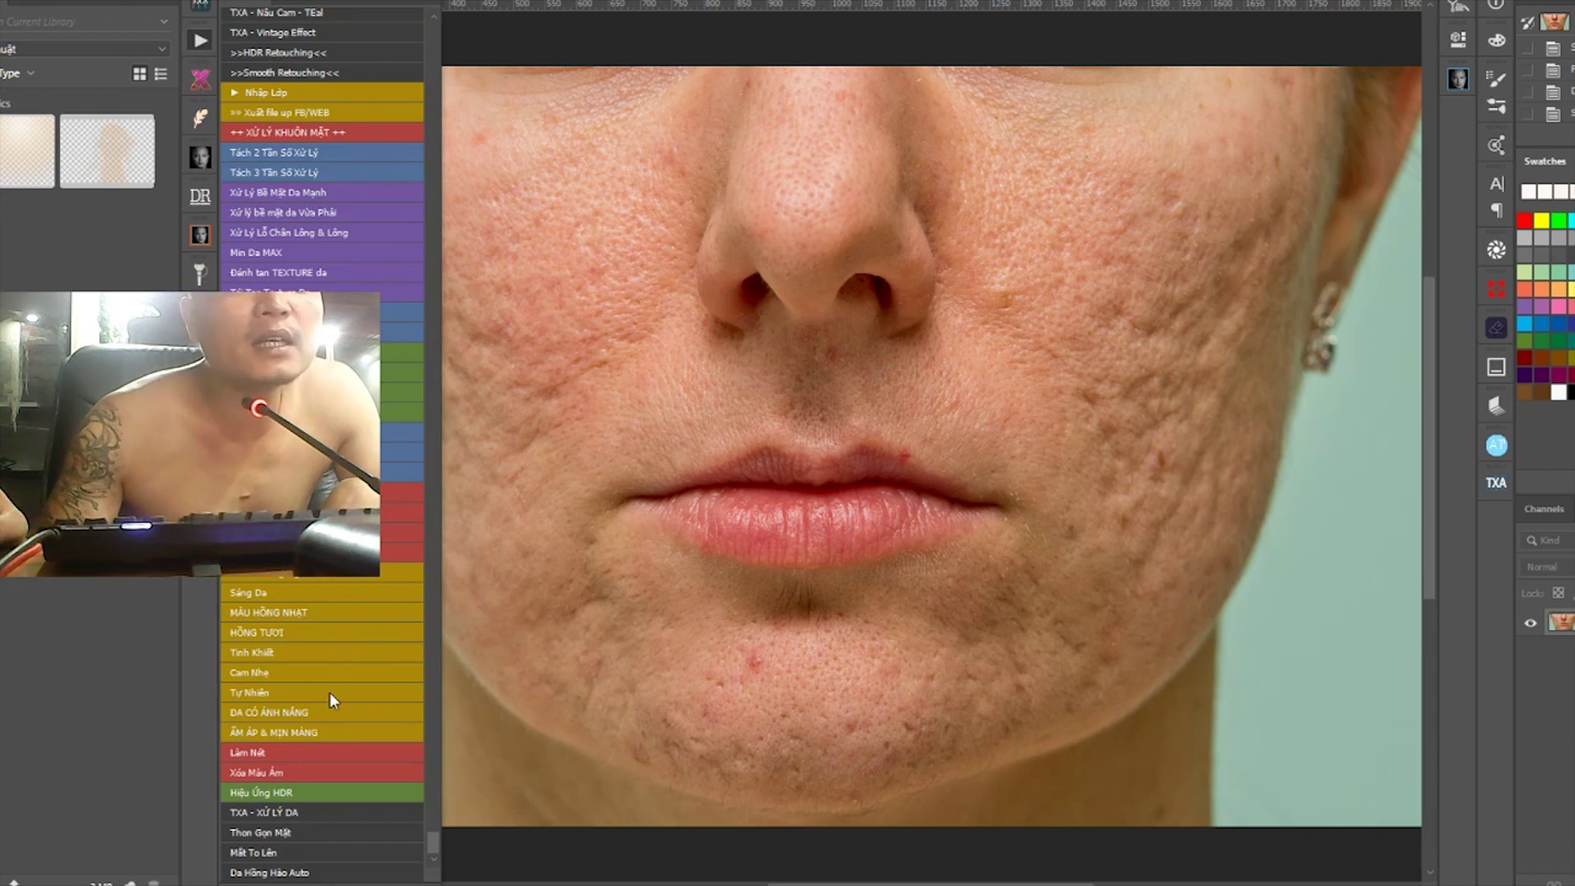
{"action": "key", "text": "alt+Tab"}
{"action": "left_click_drag", "start_coordinate": [1009, 547], "coordinate": [459, 545]}
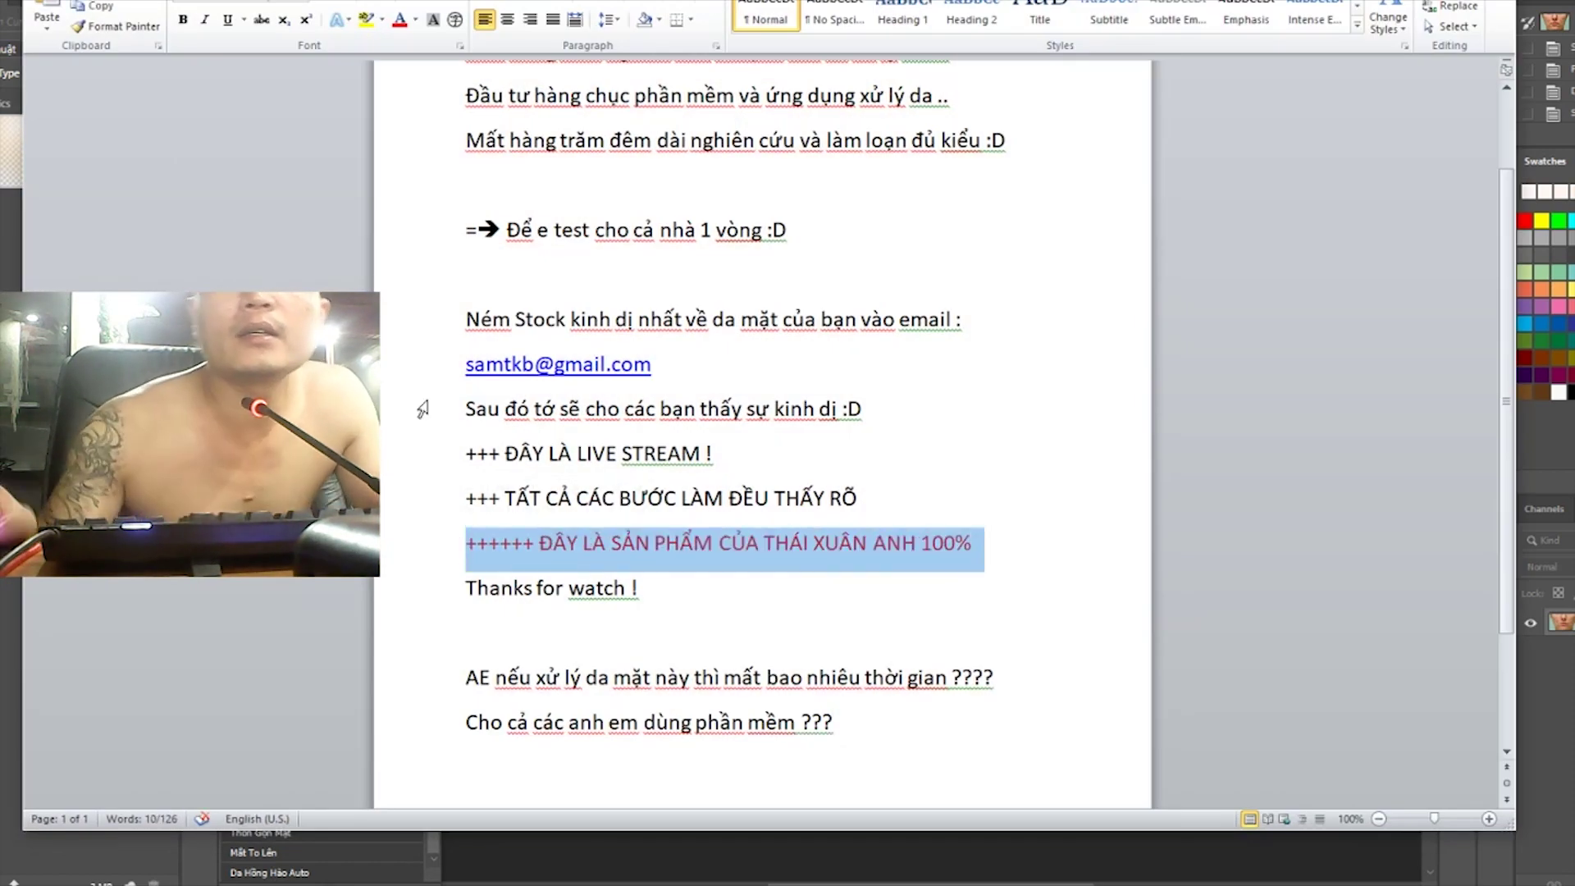
Make Word's red credit line 20 pt and bold, then go back to Photoshop
{"action": "left_click", "coordinate": [312, 3]}
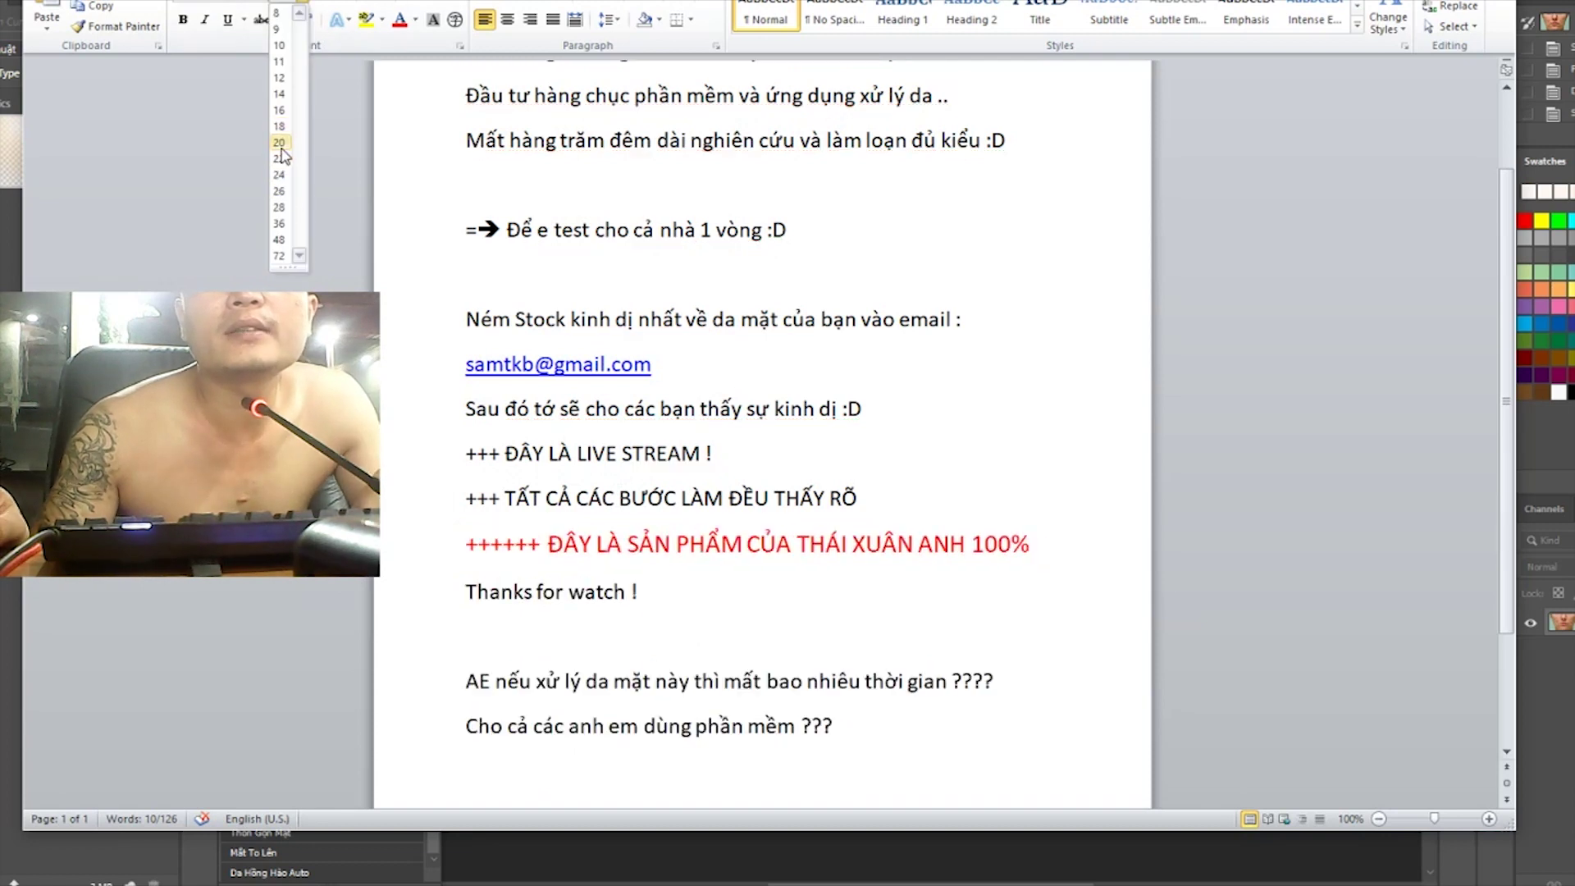
{"action": "left_click", "coordinate": [280, 142]}
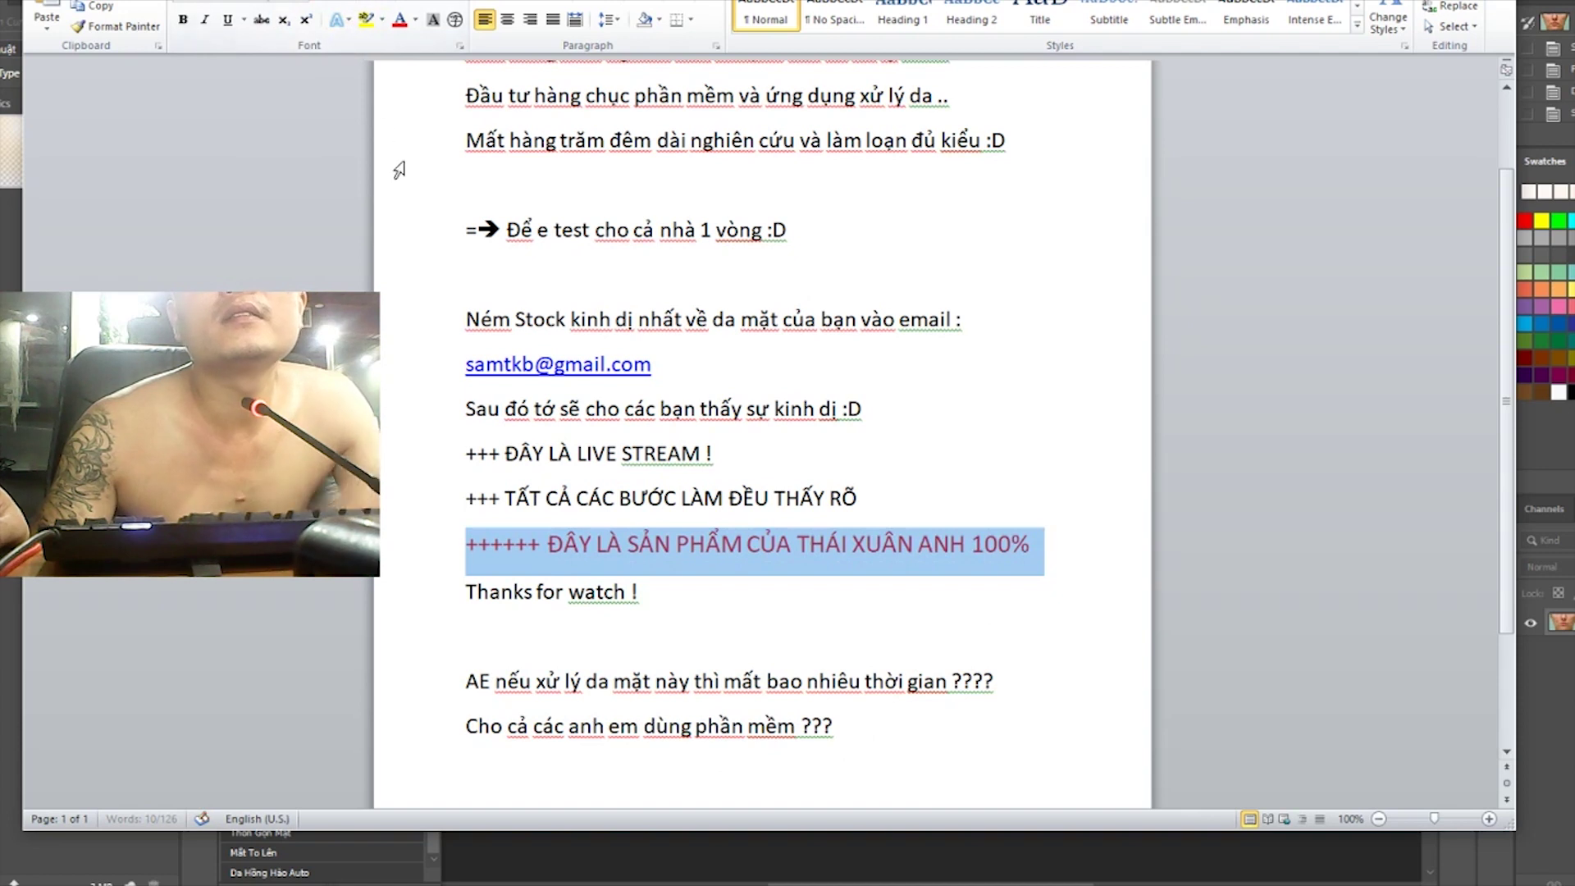
{"action": "left_click", "coordinate": [183, 18]}
{"action": "left_click", "coordinate": [925, 379]}
{"action": "left_click", "coordinate": [1054, 542]}
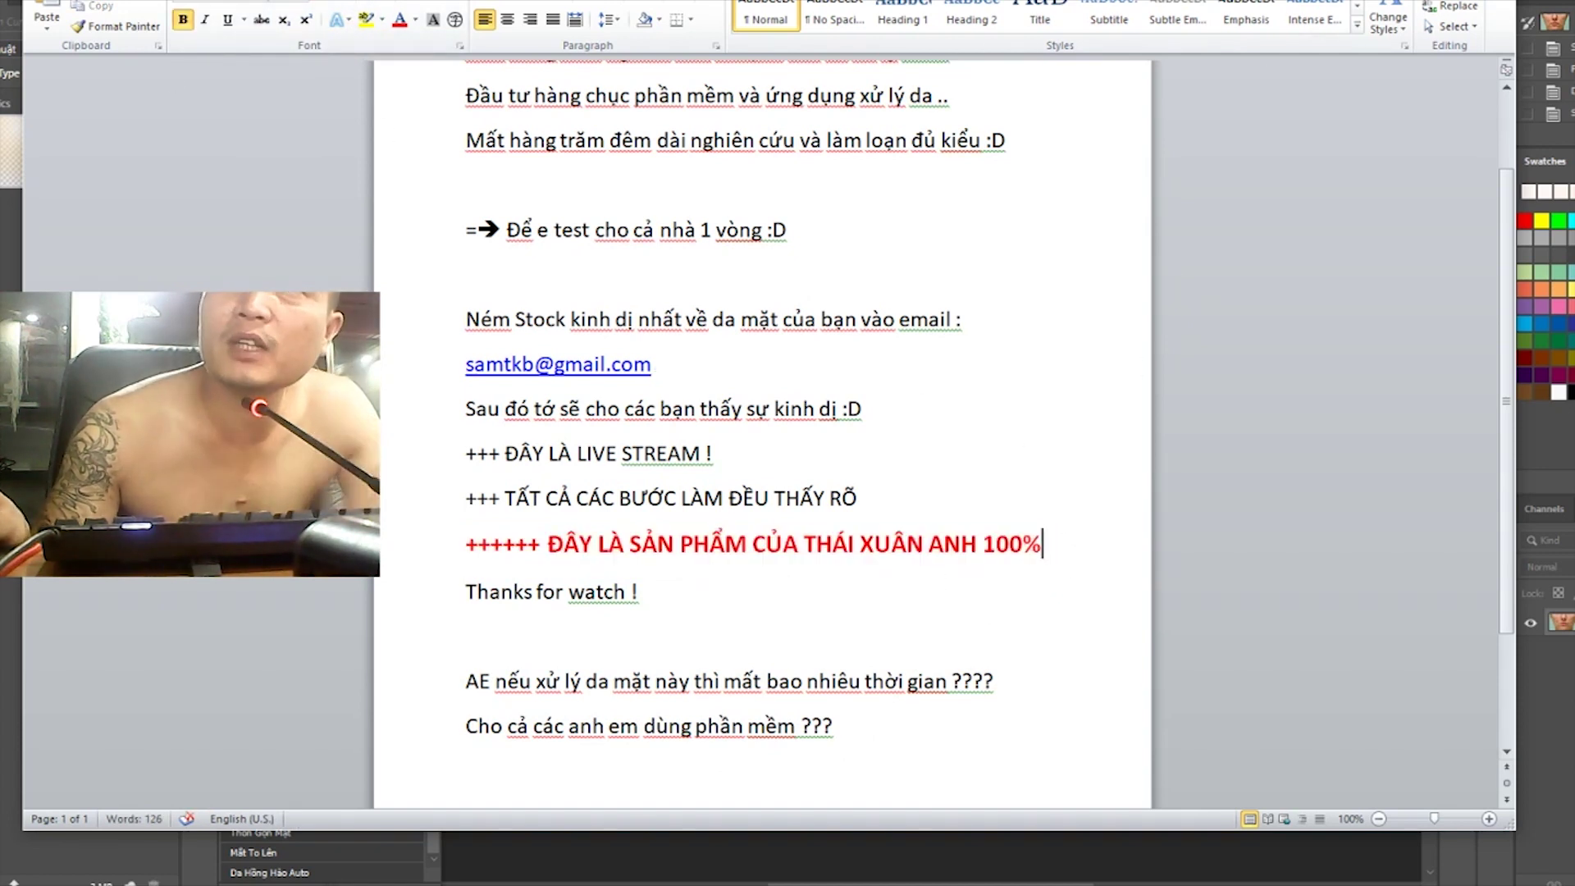
{"action": "key", "text": "alt+Tab"}
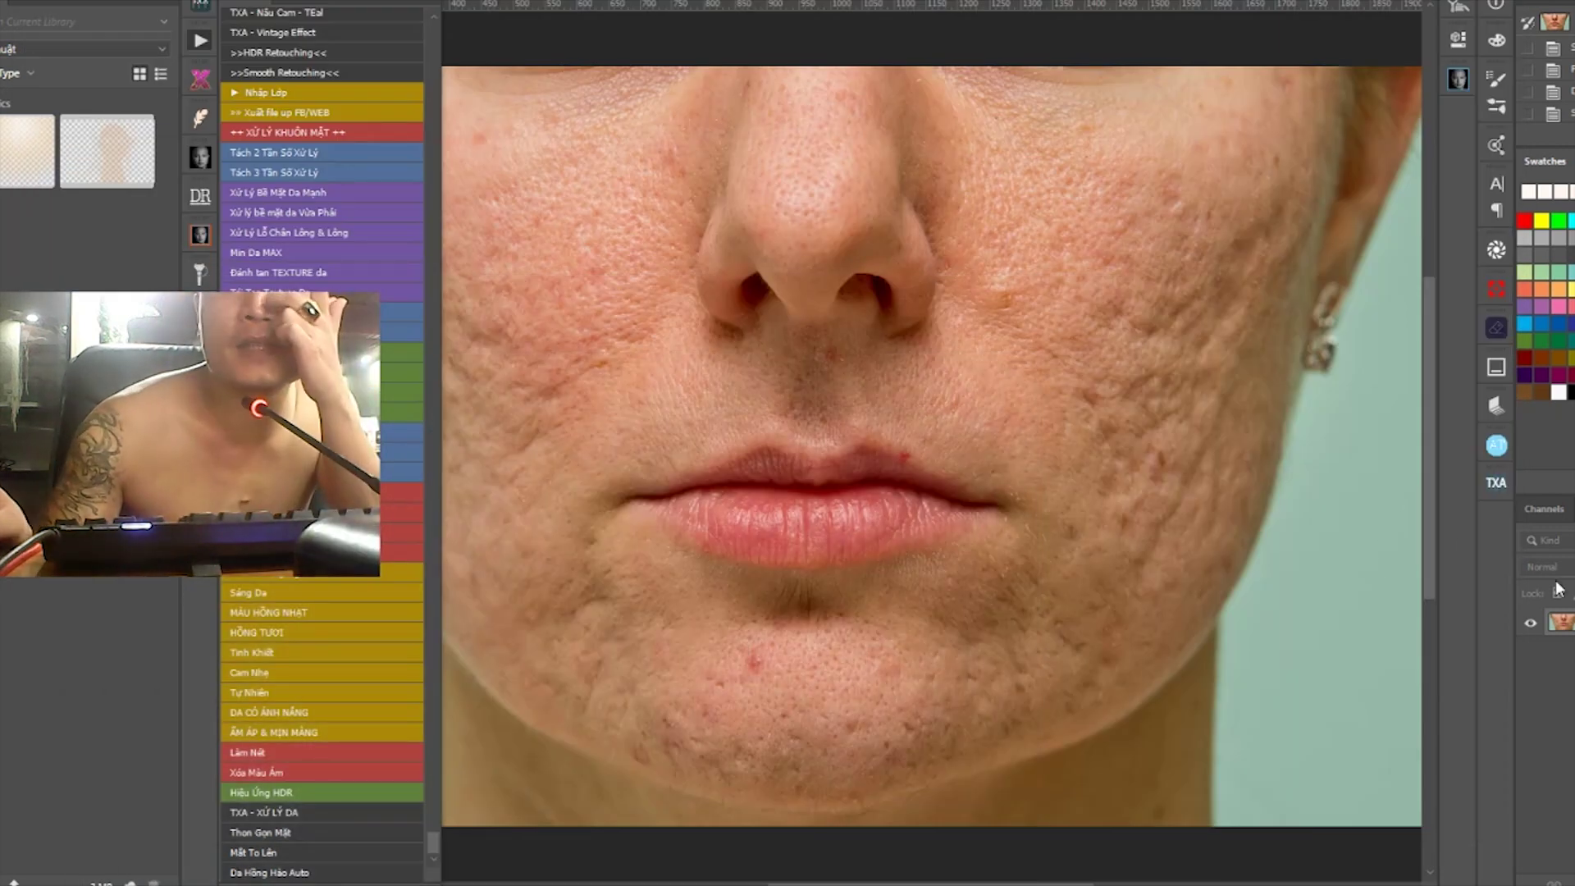
Run the TXA - XỬ LÝ DA action, accept its Hue/Saturation step, and hide the smoothing
{"action": "left_click", "coordinate": [262, 810]}
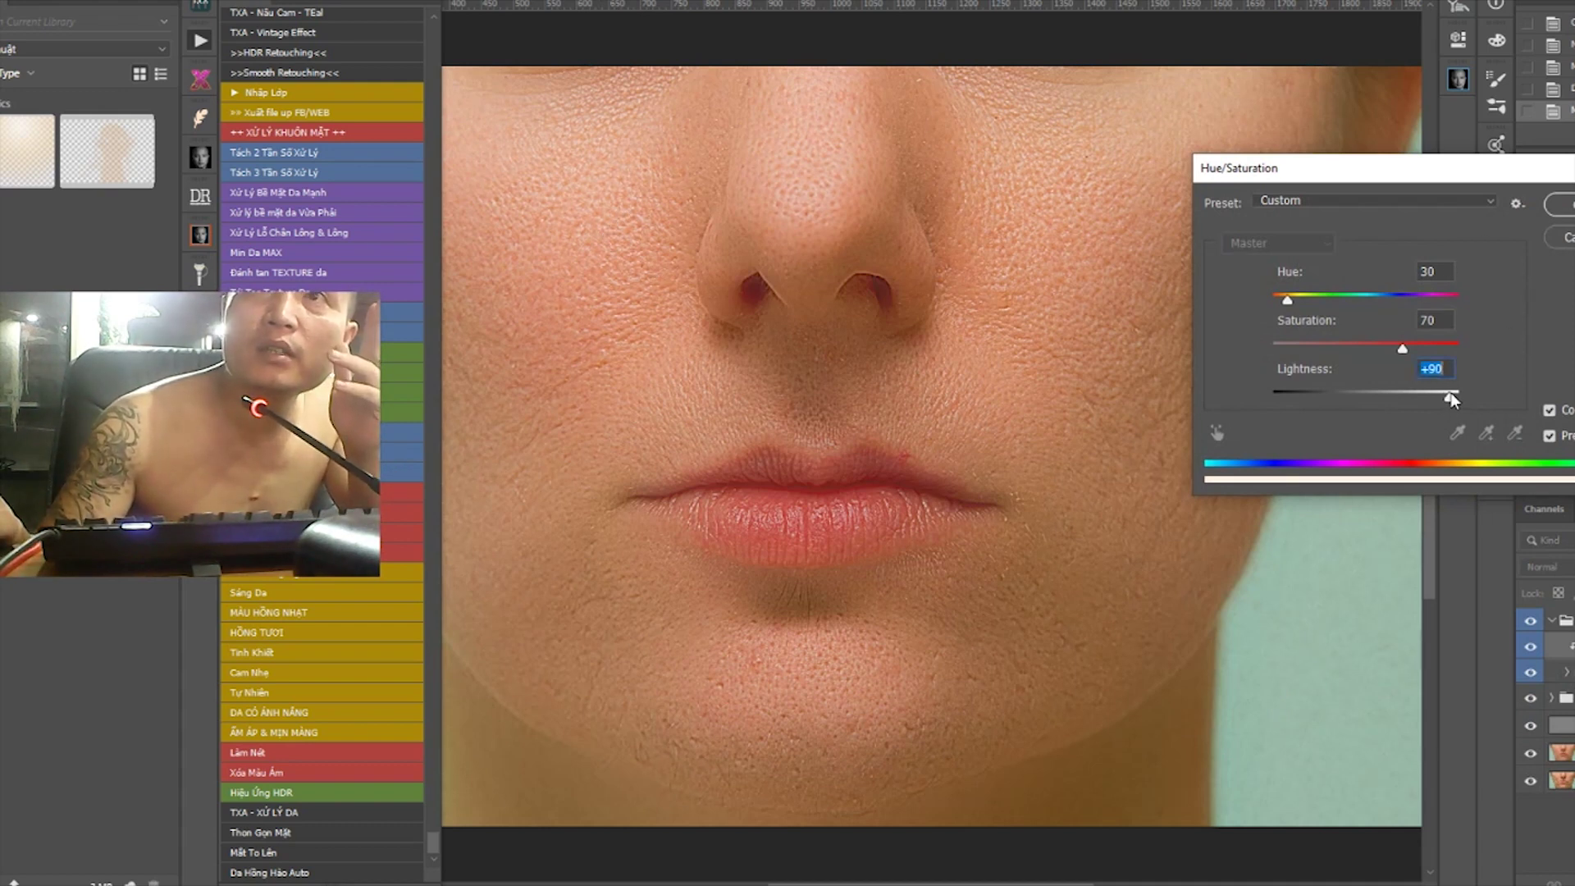
{"action": "left_click", "coordinate": [1562, 205]}
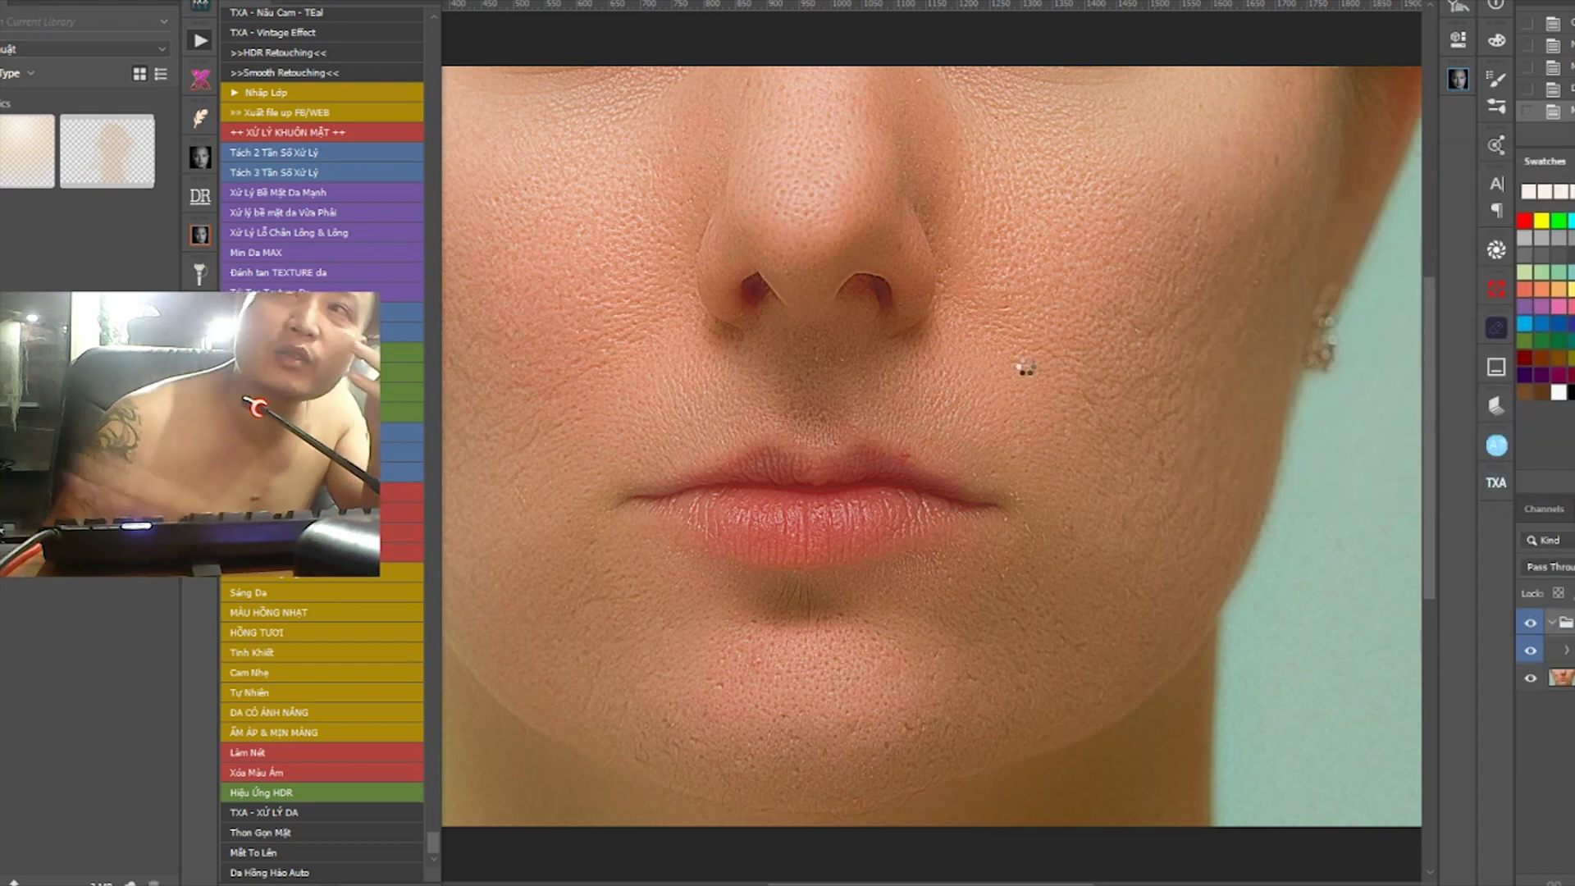
{"action": "key", "text": "ctrl+z"}
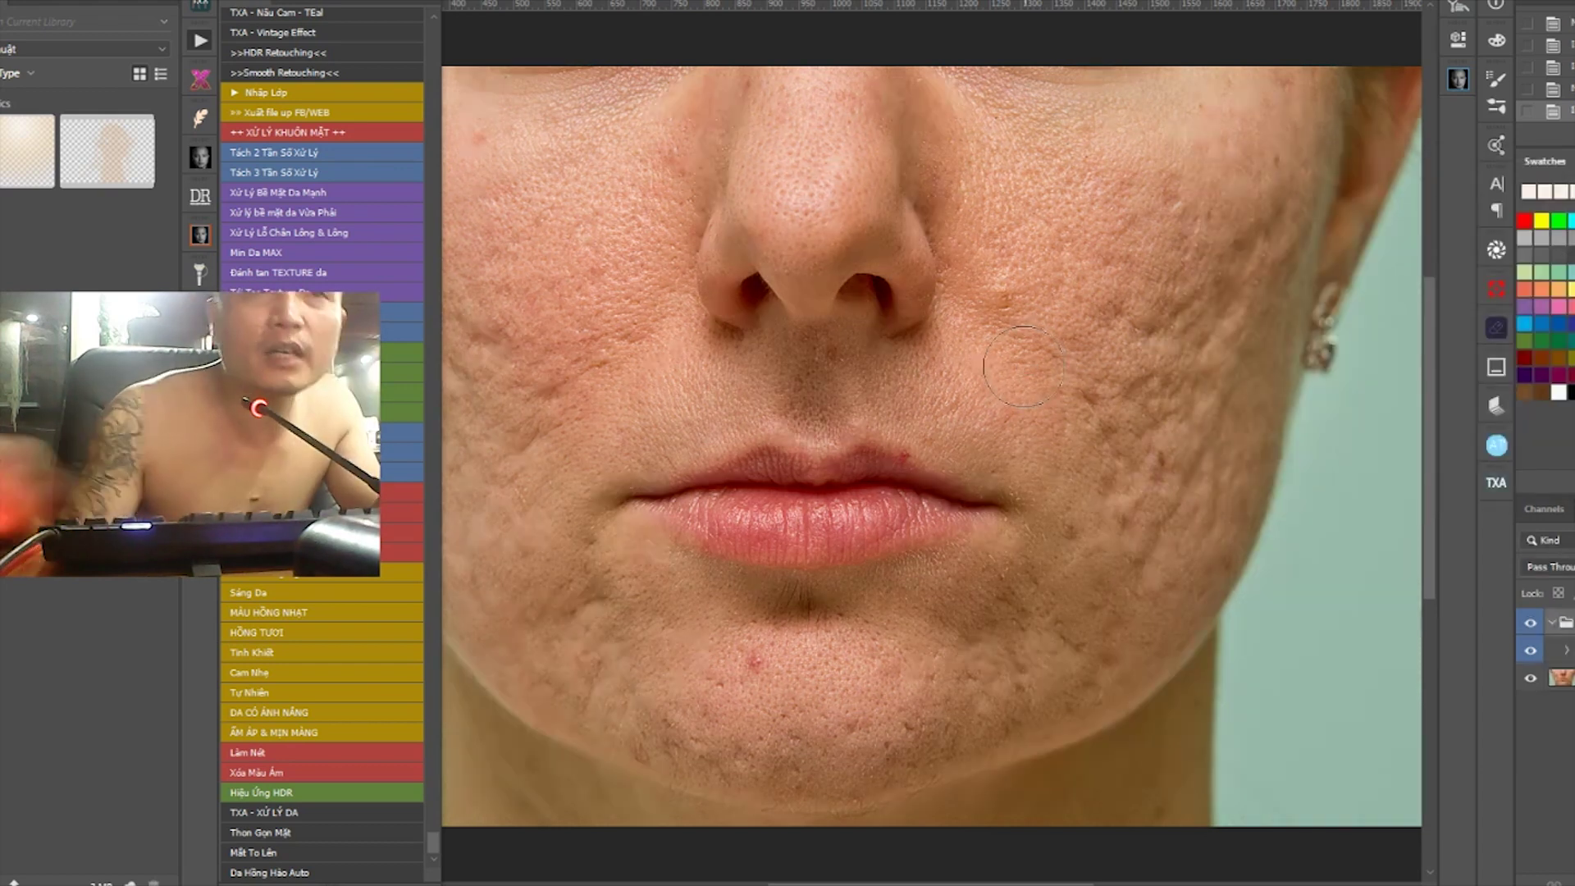
Brush the smoothing back over the right cheek, nose bridge and left cheek
{"action": "left_click", "coordinate": [410, 4]}
{"action": "left_click_drag", "start_coordinate": [544, 248], "coordinate": [548, 304]}
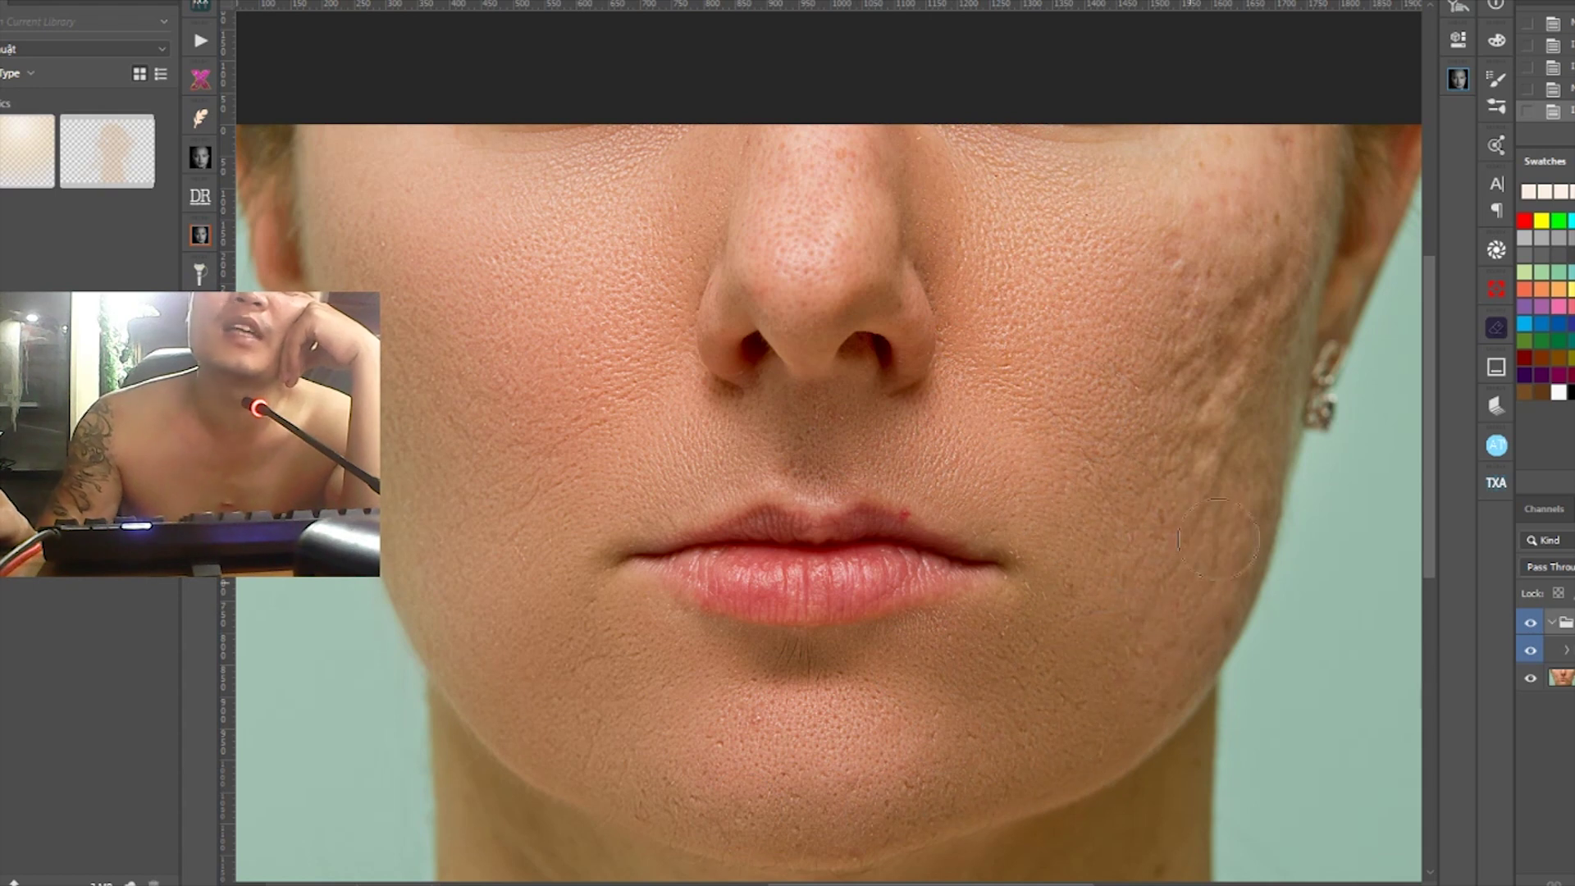
{"action": "mouse_move", "coordinate": [1211, 186]}
{"action": "left_mouse_down"}
{"action": "mouse_move", "coordinate": [1170, 192]}
{"action": "mouse_move", "coordinate": [1292, 231]}
{"action": "mouse_move", "coordinate": [1304, 203]}
{"action": "mouse_move", "coordinate": [1248, 174]}
{"action": "mouse_move", "coordinate": [973, 207]}
{"action": "mouse_move", "coordinate": [904, 153]}
{"action": "mouse_move", "coordinate": [815, 183]}
{"action": "mouse_move", "coordinate": [779, 151]}
{"action": "left_mouse_up"}
{"action": "mouse_move", "coordinate": [761, 138]}
{"action": "left_mouse_down"}
{"action": "mouse_move", "coordinate": [734, 129]}
{"action": "mouse_move", "coordinate": [715, 147]}
{"action": "left_mouse_up"}
{"action": "mouse_move", "coordinate": [697, 172]}
{"action": "left_mouse_down"}
{"action": "mouse_move", "coordinate": [666, 236]}
{"action": "mouse_move", "coordinate": [668, 344]}
{"action": "left_mouse_up"}
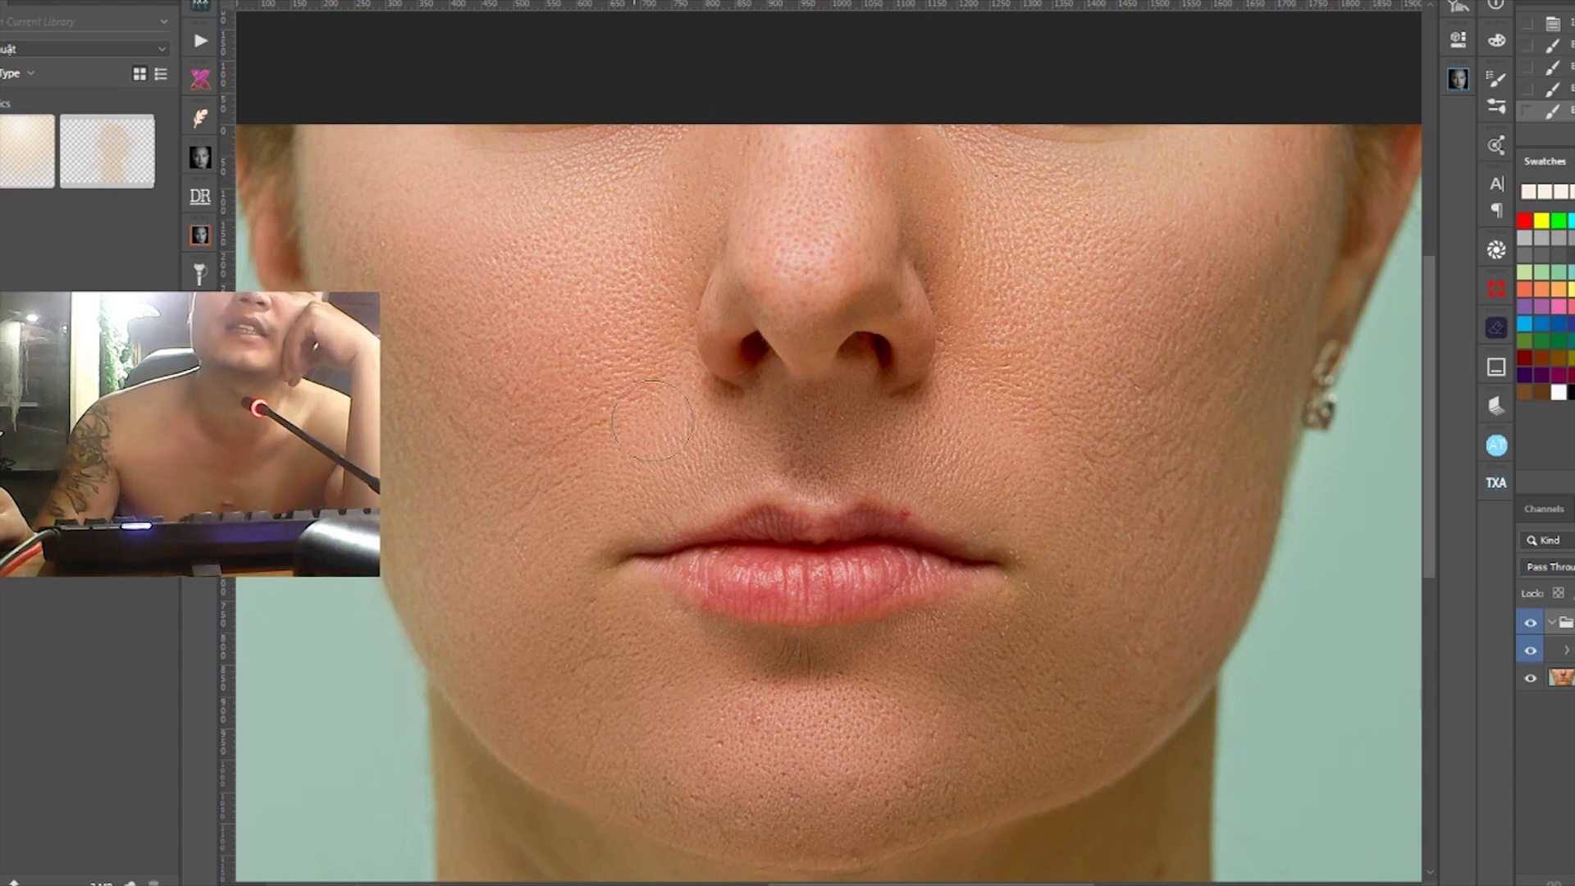
{"action": "left_click", "coordinate": [653, 421]}
{"action": "scroll", "coordinate": [738, 410], "scroll_direction": "down", "scroll_amount": 2}
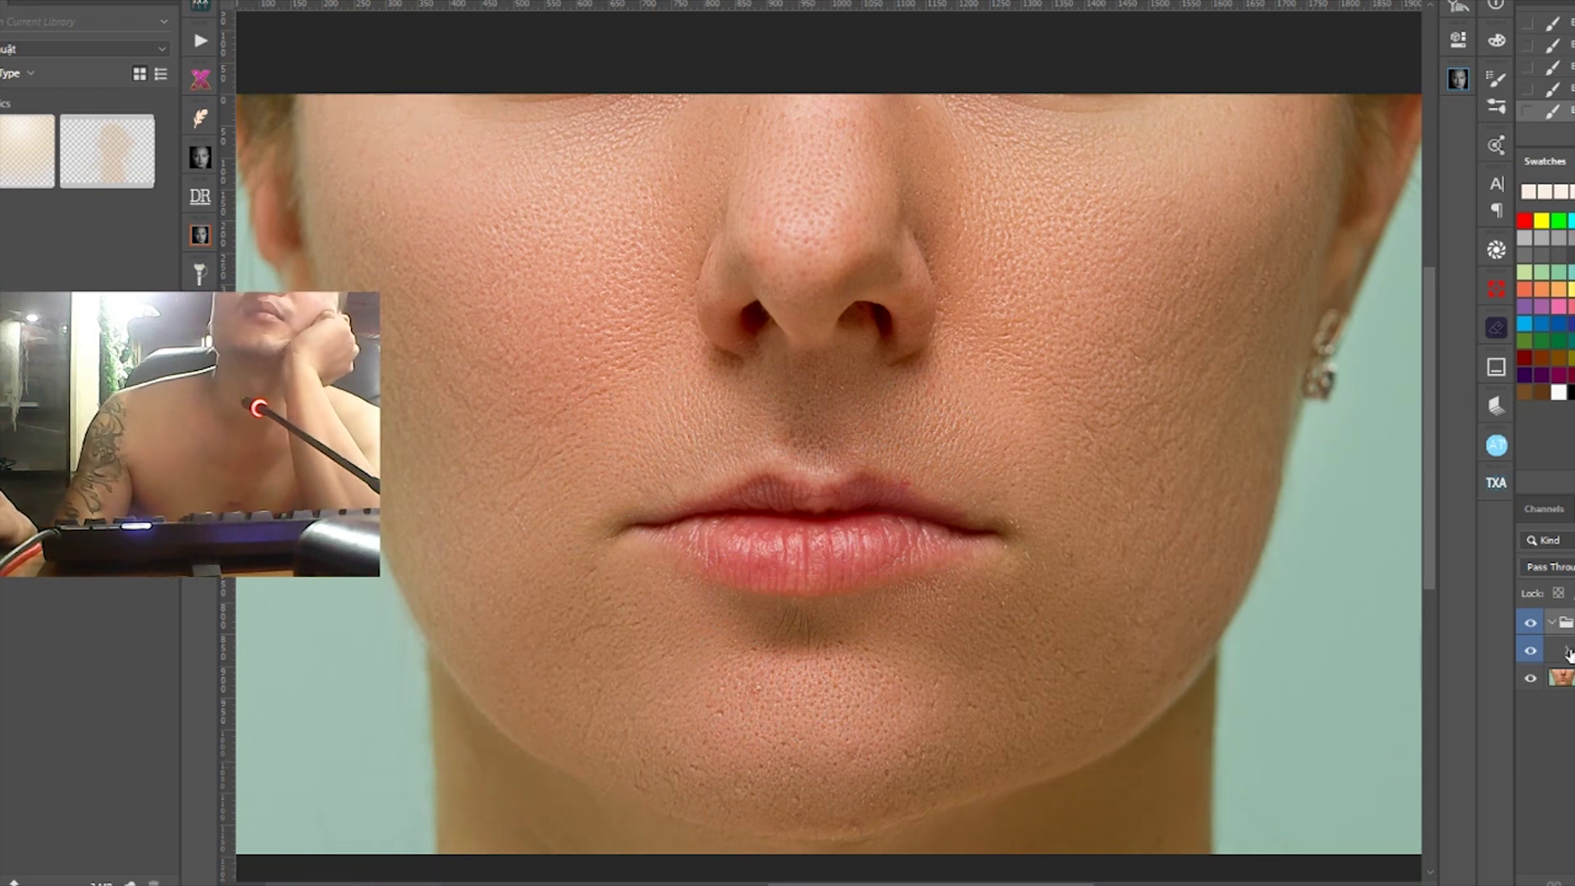
Select the group's Linear Light layer, undo a stray beige stroke, and change its opacity
{"action": "left_click", "coordinate": [1567, 652]}
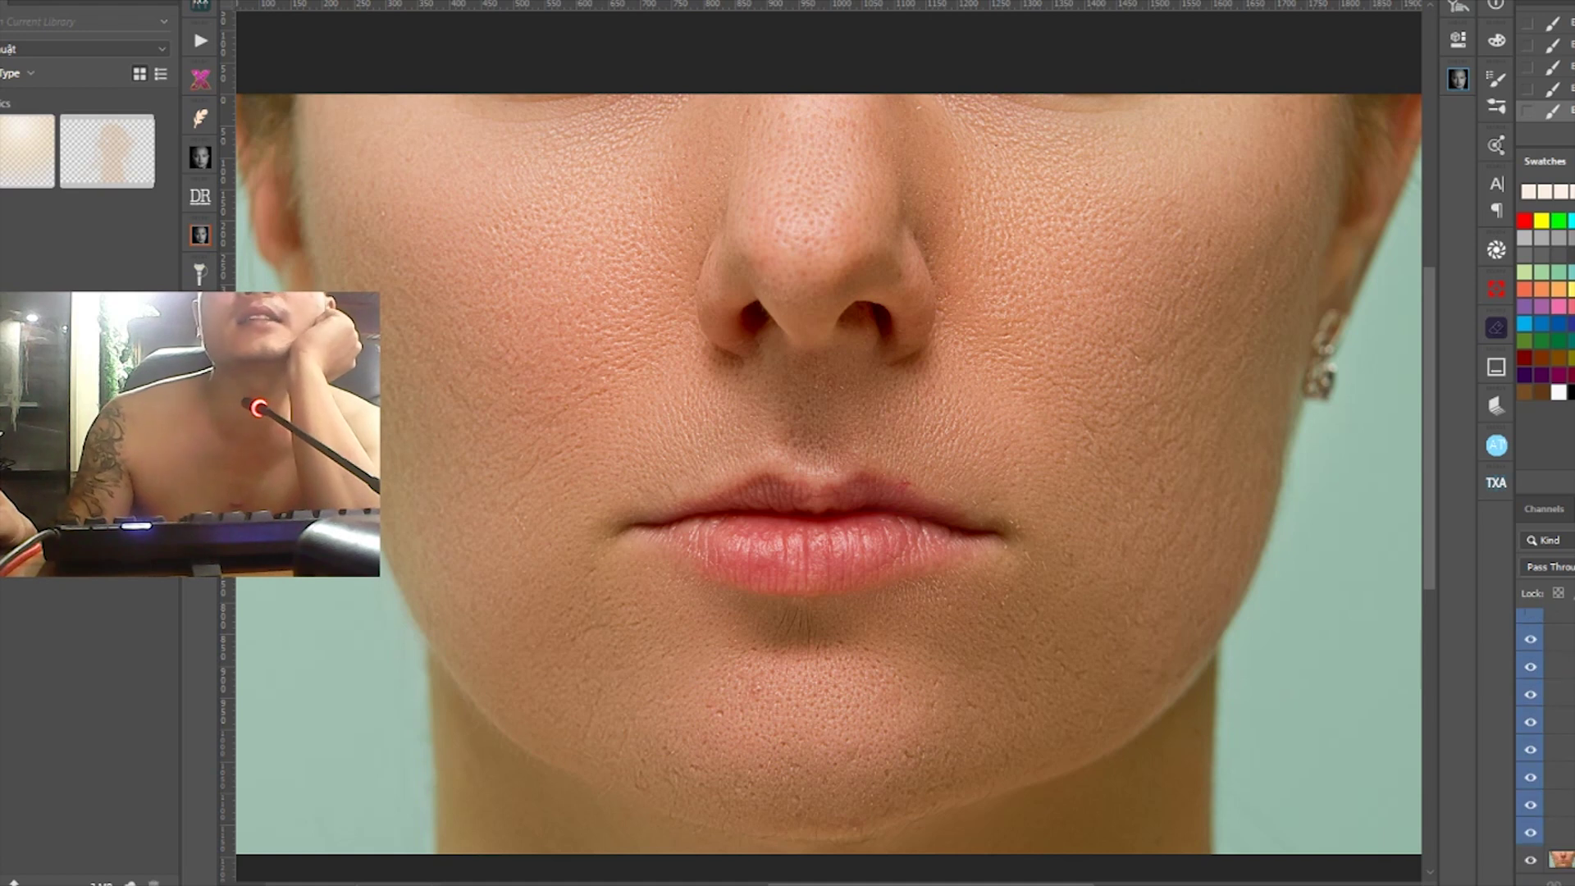
{"action": "left_click", "coordinate": [1565, 804]}
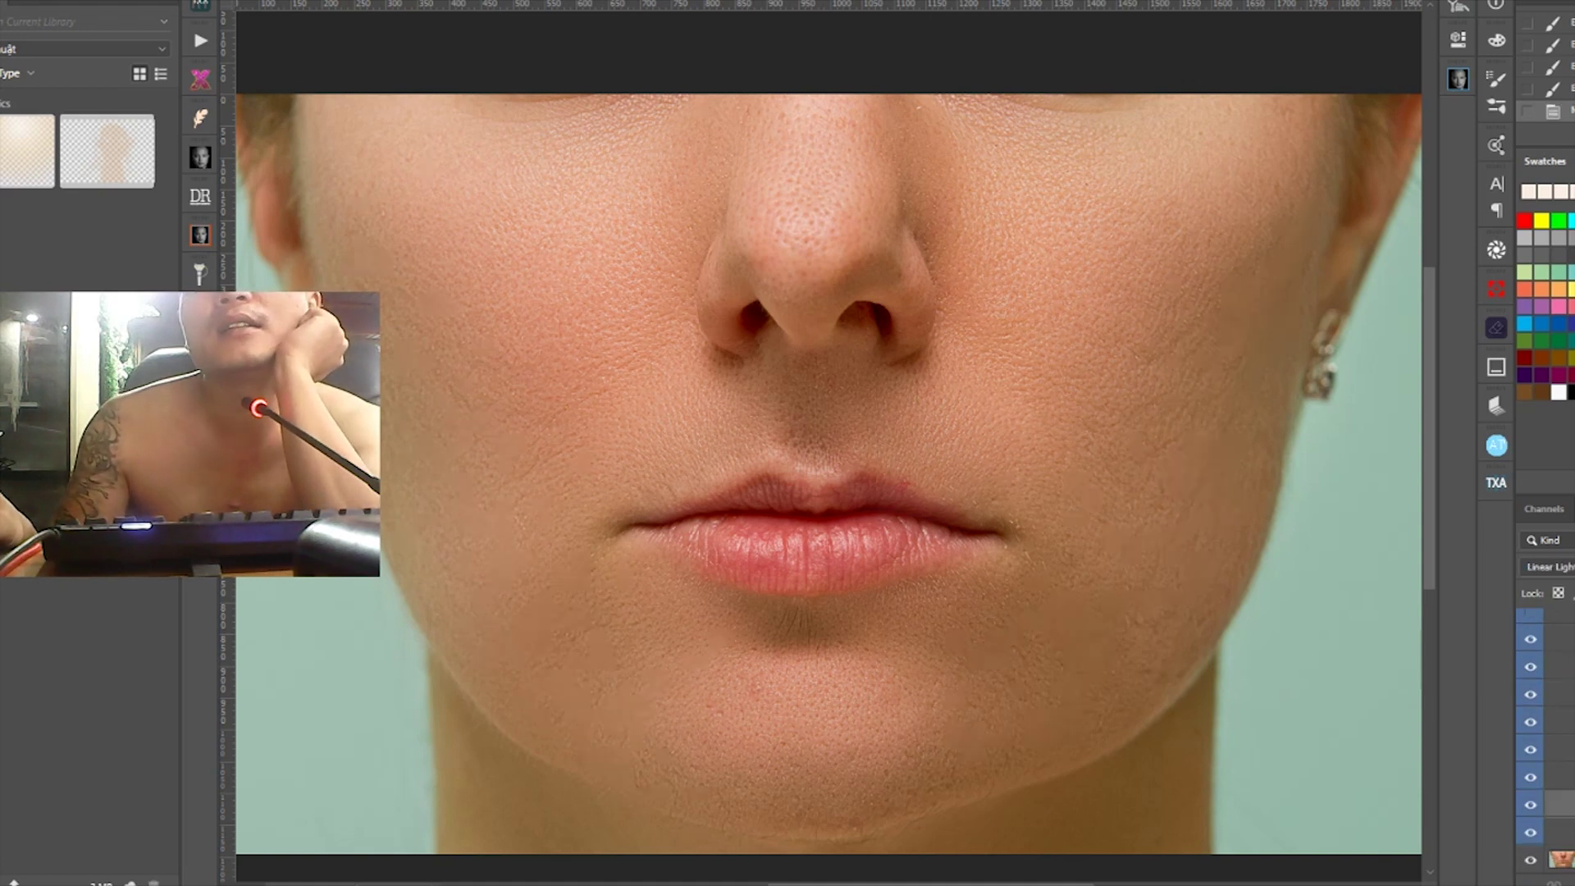
{"action": "mouse_move", "coordinate": [1201, 406]}
{"action": "left_mouse_down"}
{"action": "mouse_move", "coordinate": [1197, 509]}
{"action": "mouse_move", "coordinate": [1206, 415]}
{"action": "left_mouse_up"}
{"action": "key", "text": "ctrl+z"}
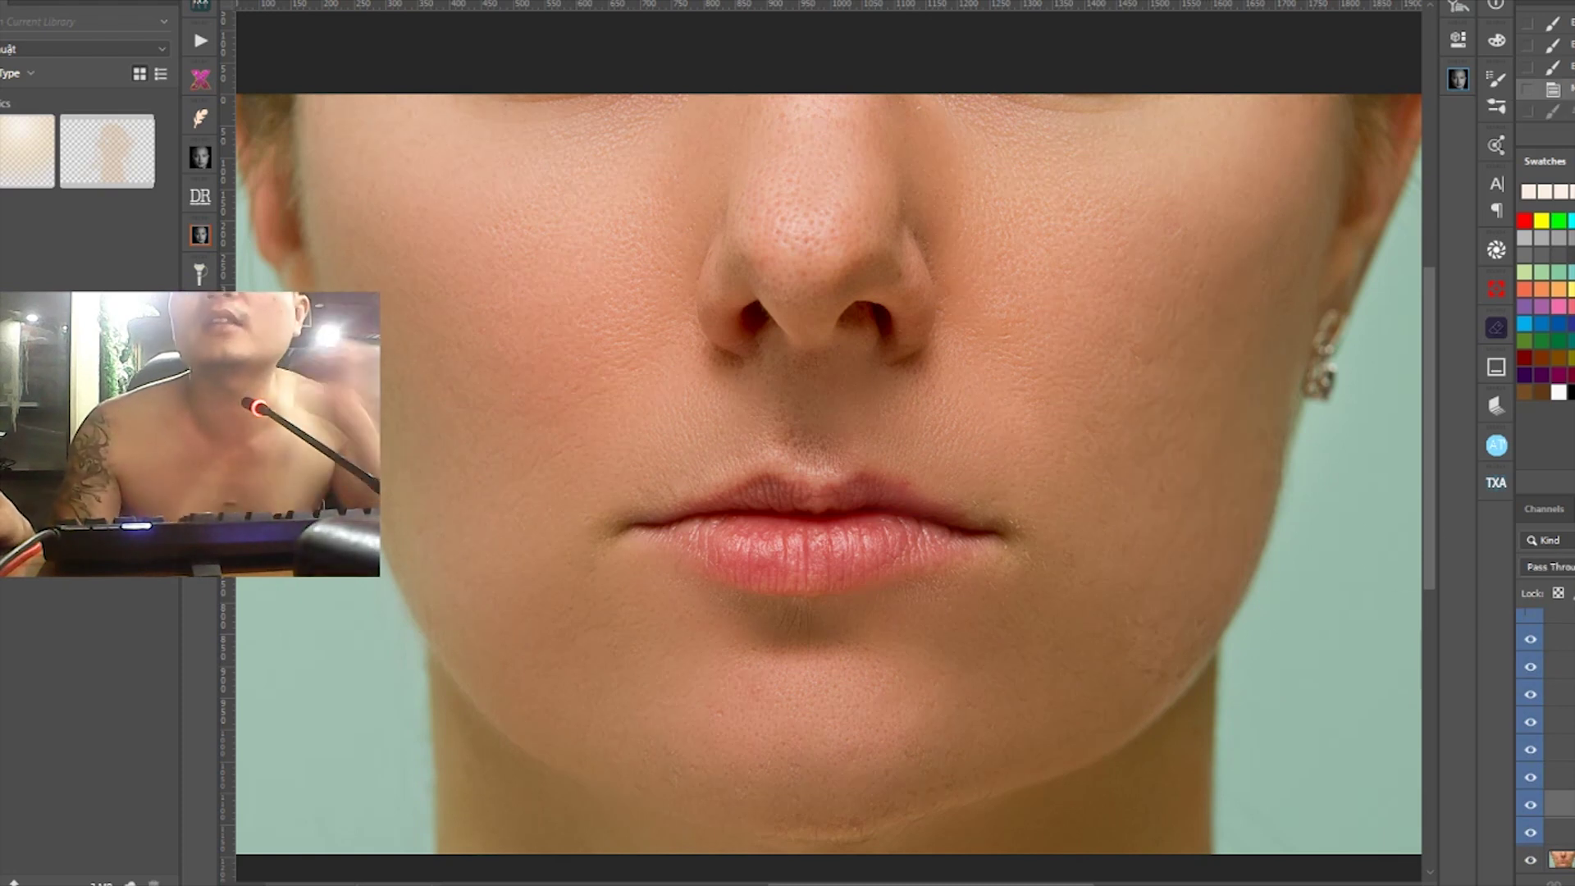
{"action": "key", "text": "ctrl+z"}
{"action": "key", "text": "0"}
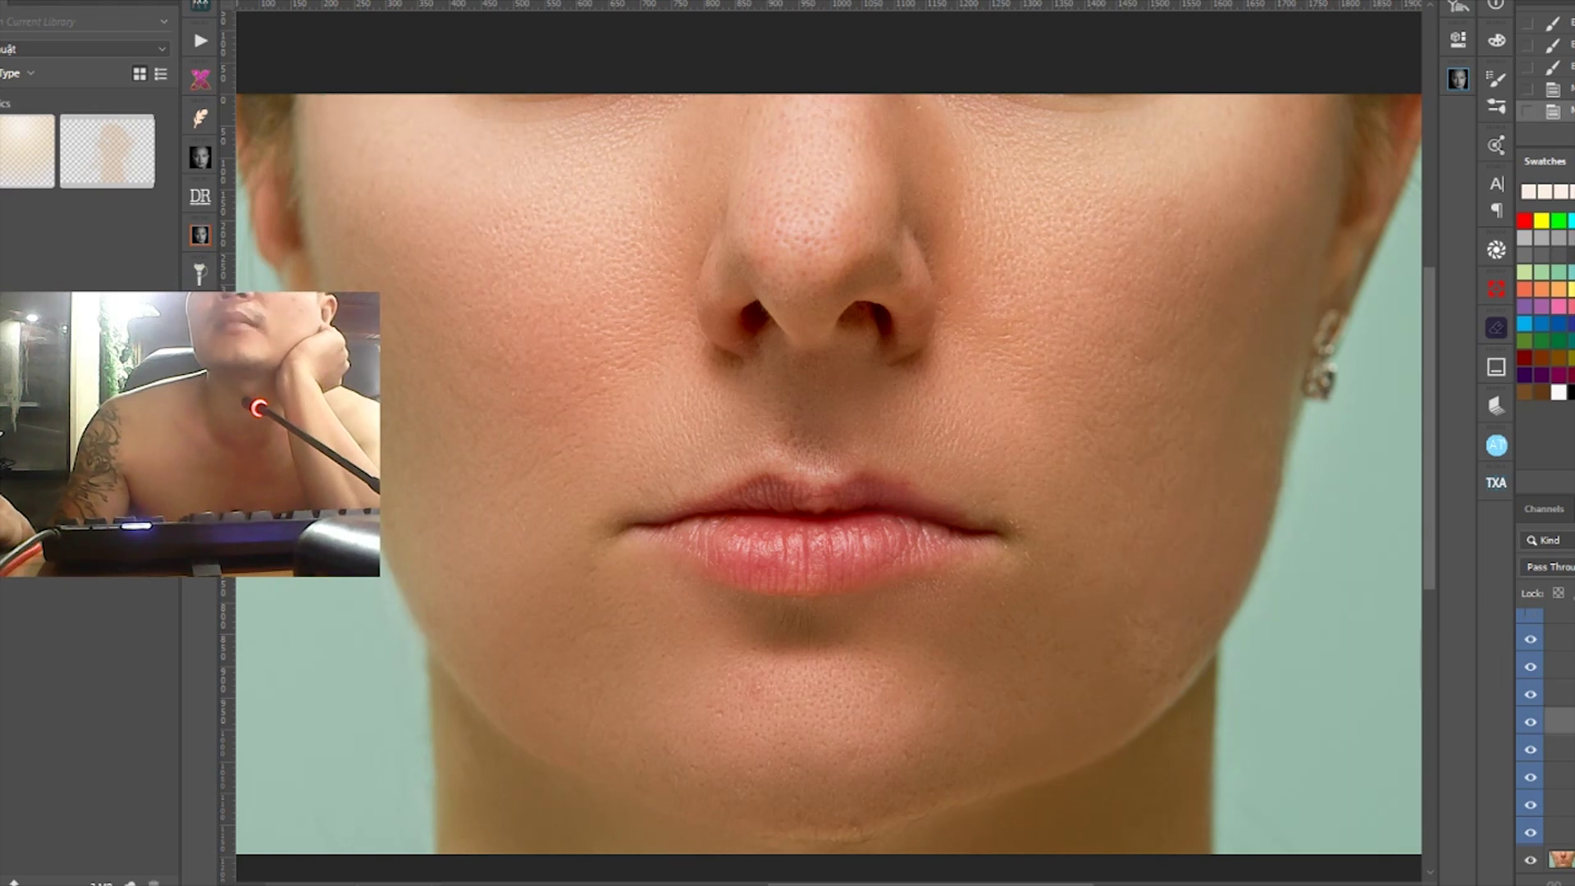
{"action": "scroll", "coordinate": [1545, 738], "scroll_direction": "up", "scroll_amount": 4}
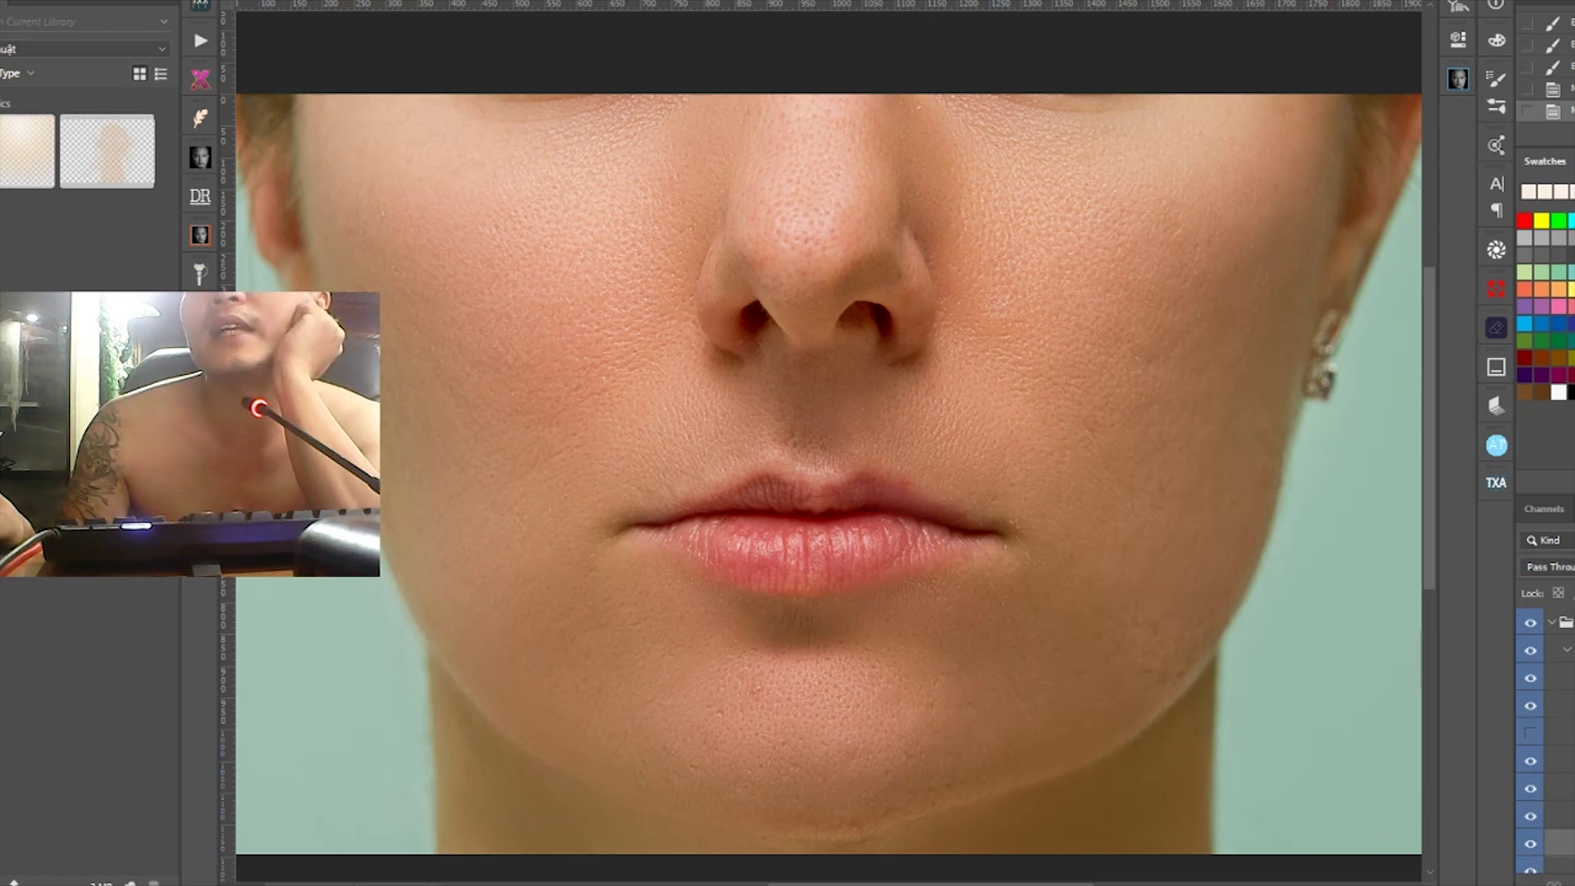
Paint more smoothing on the group mask across the right cheek, nose and left cheek
{"action": "left_click", "coordinate": [1568, 623]}
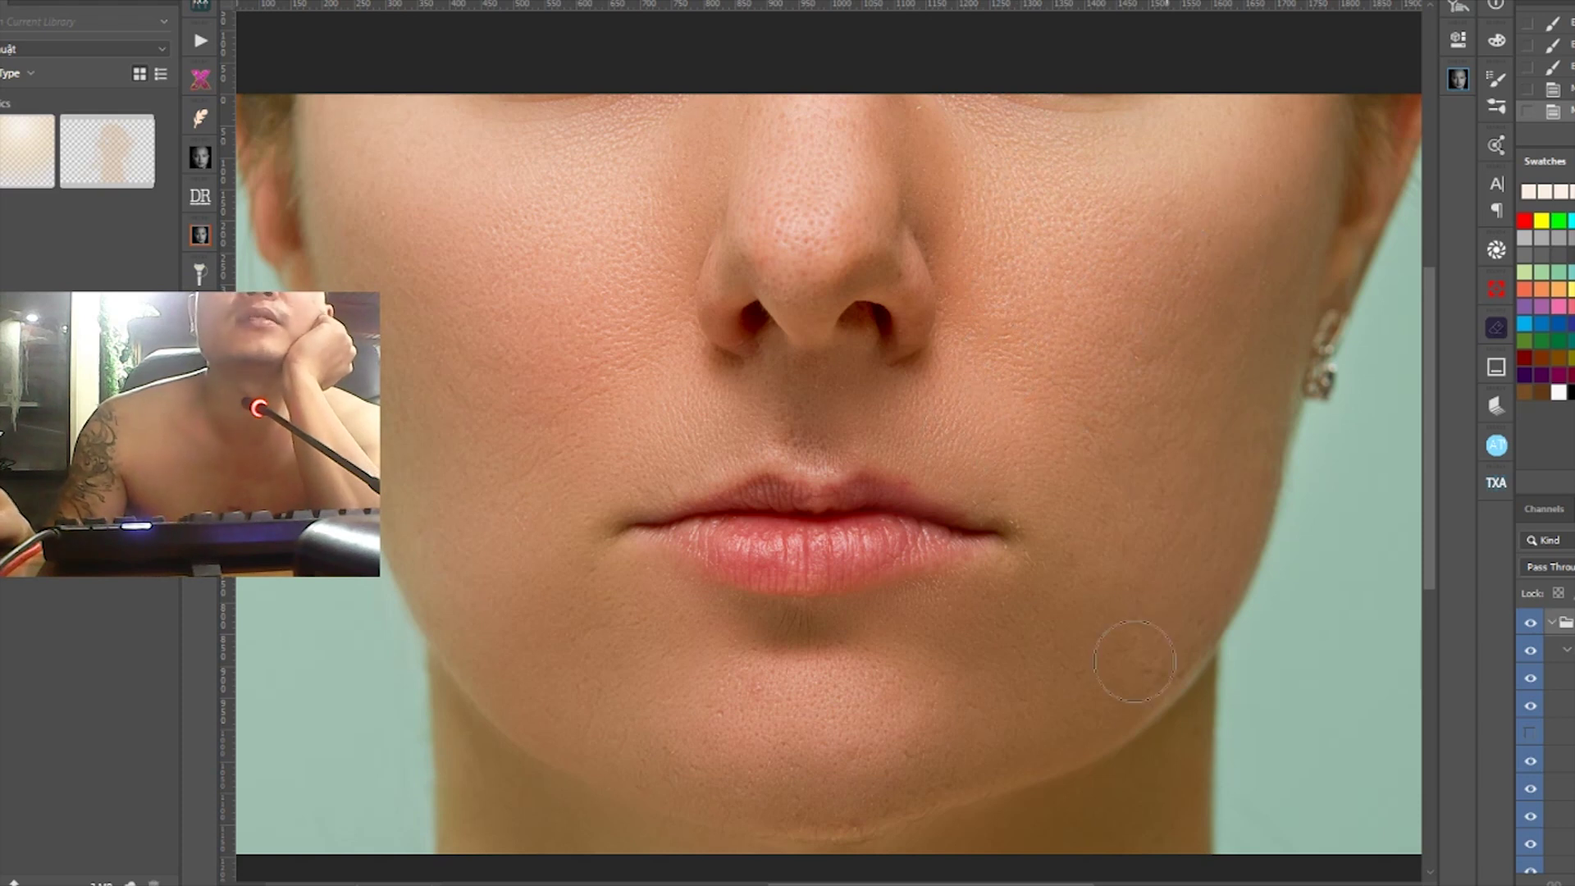
{"action": "left_click_drag", "start_coordinate": [1031, 436], "coordinate": [973, 308]}
{"action": "left_click_drag", "start_coordinate": [867, 284], "coordinate": [820, 134]}
{"action": "left_click_drag", "start_coordinate": [739, 183], "coordinate": [656, 235]}
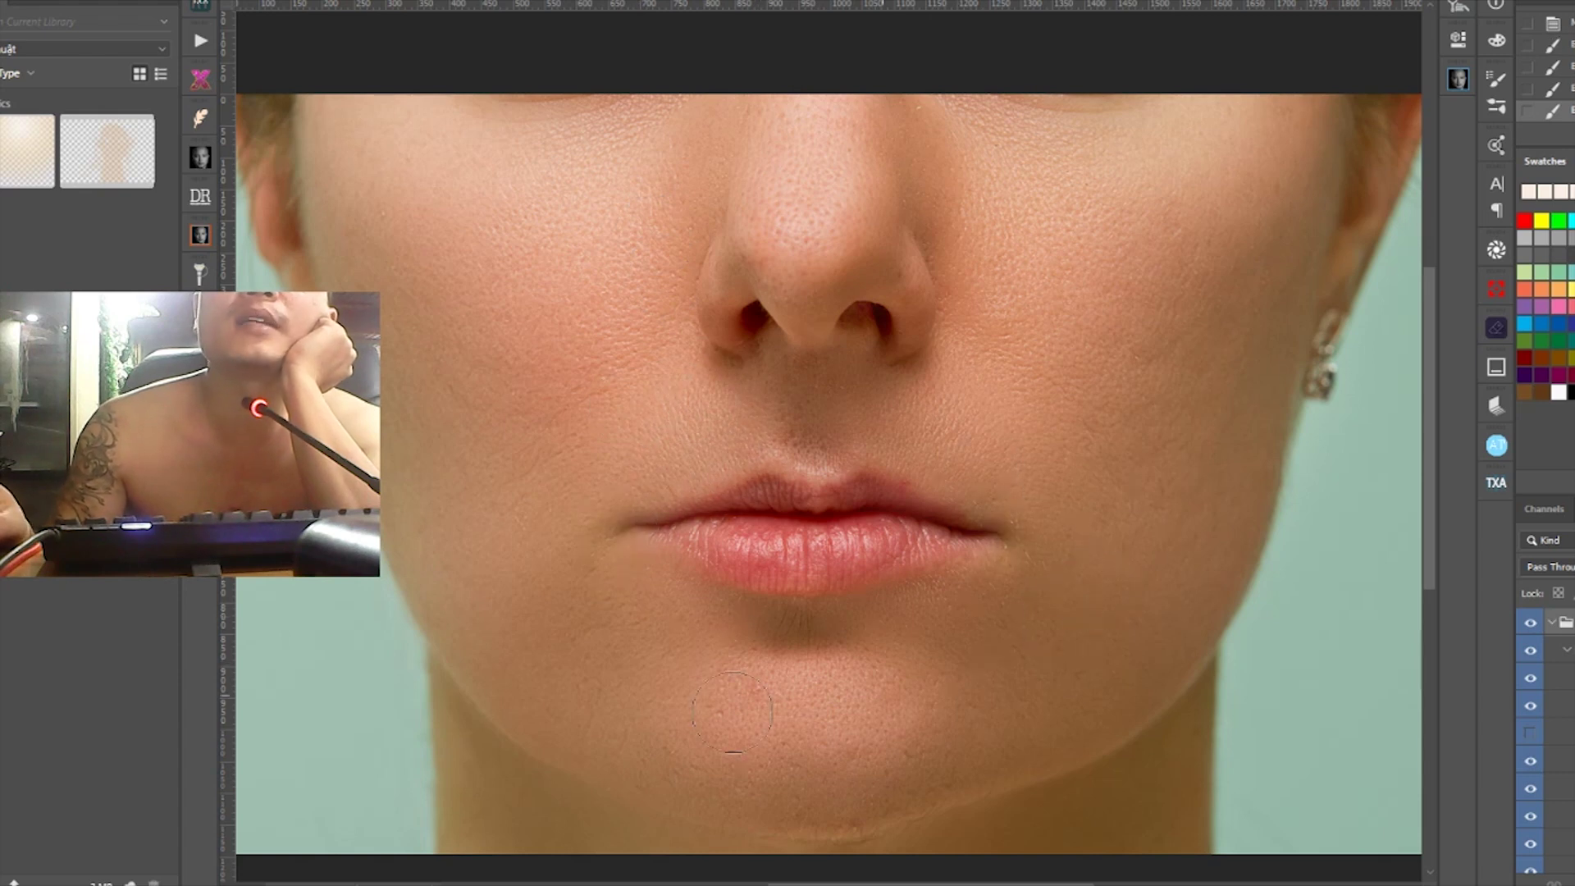
{"action": "left_click_drag", "start_coordinate": [339, 186], "coordinate": [474, 109]}
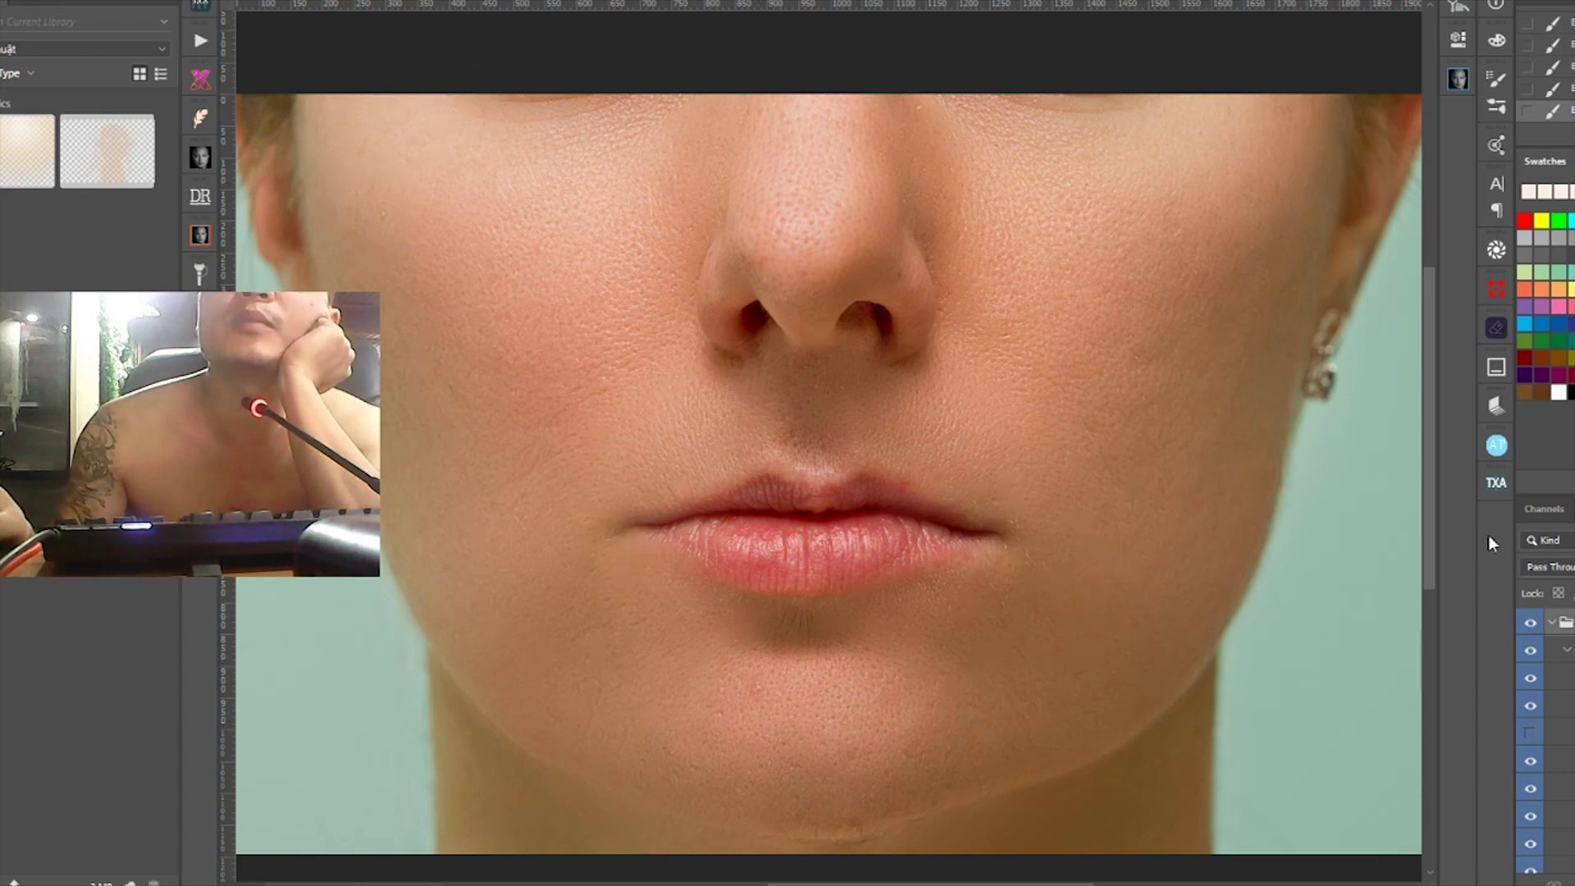
{"action": "left_click", "coordinate": [1550, 625]}
{"action": "left_click", "coordinate": [1532, 626]}
{"action": "left_click", "coordinate": [1532, 626]}
{"action": "left_click", "coordinate": [1532, 626]}
{"action": "left_click", "coordinate": [1532, 626]}
{"action": "key", "text": "ctrl+plus"}
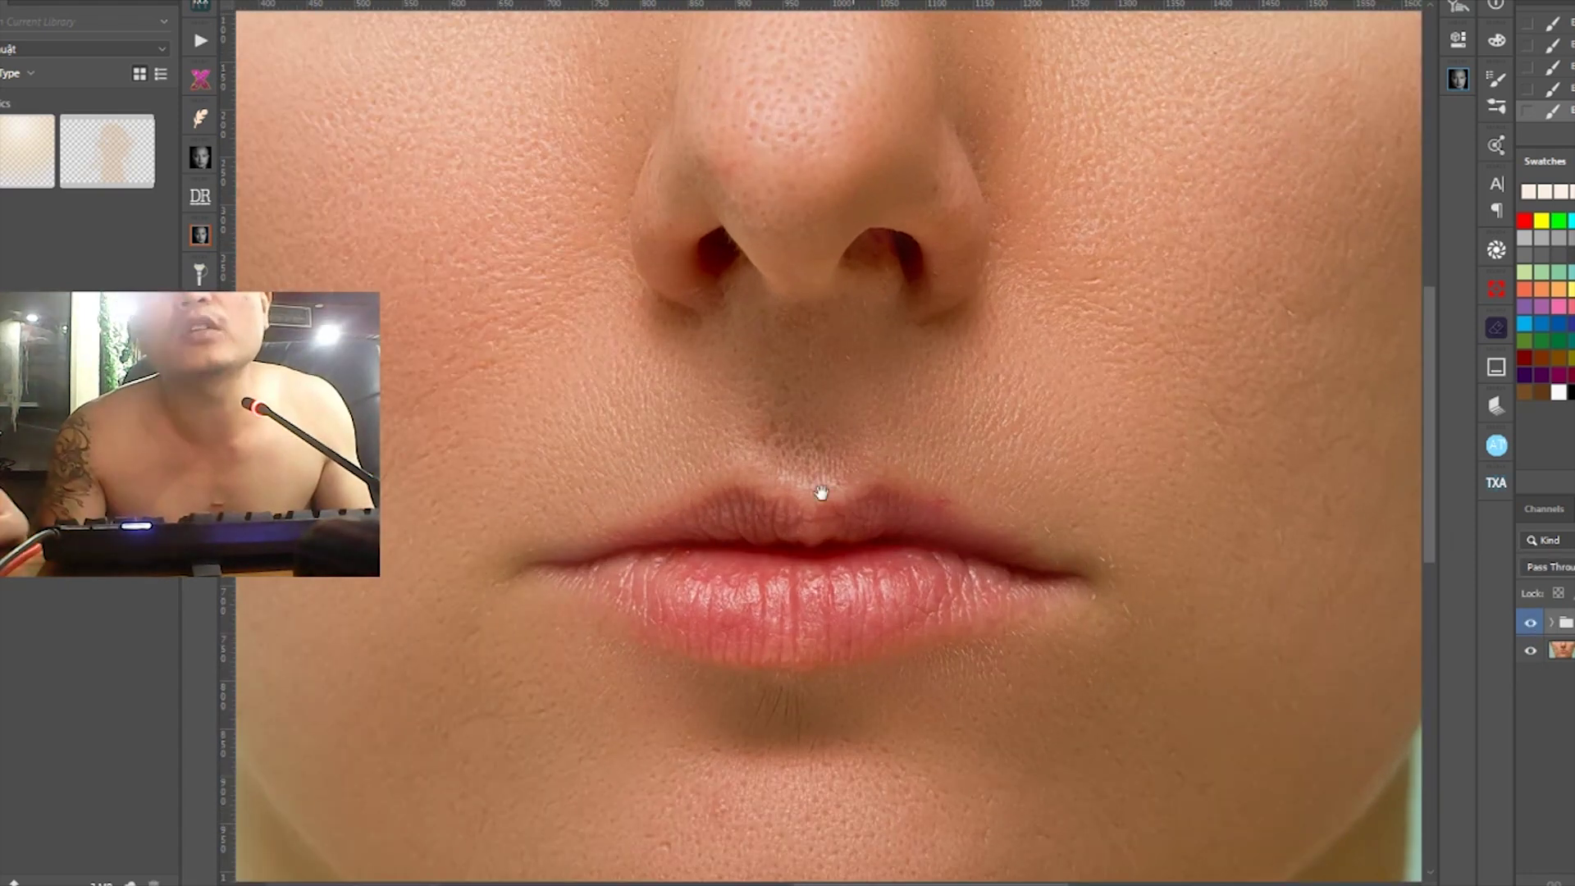
{"action": "left_click_drag", "start_coordinate": [820, 492], "coordinate": [1004, 596]}
{"action": "left_click", "coordinate": [1531, 627]}
{"action": "left_click", "coordinate": [1532, 626]}
{"action": "left_click", "coordinate": [1531, 626]}
{"action": "left_click", "coordinate": [1531, 626]}
{"action": "left_click", "coordinate": [1532, 626]}
{"action": "left_click", "coordinate": [1530, 626]}
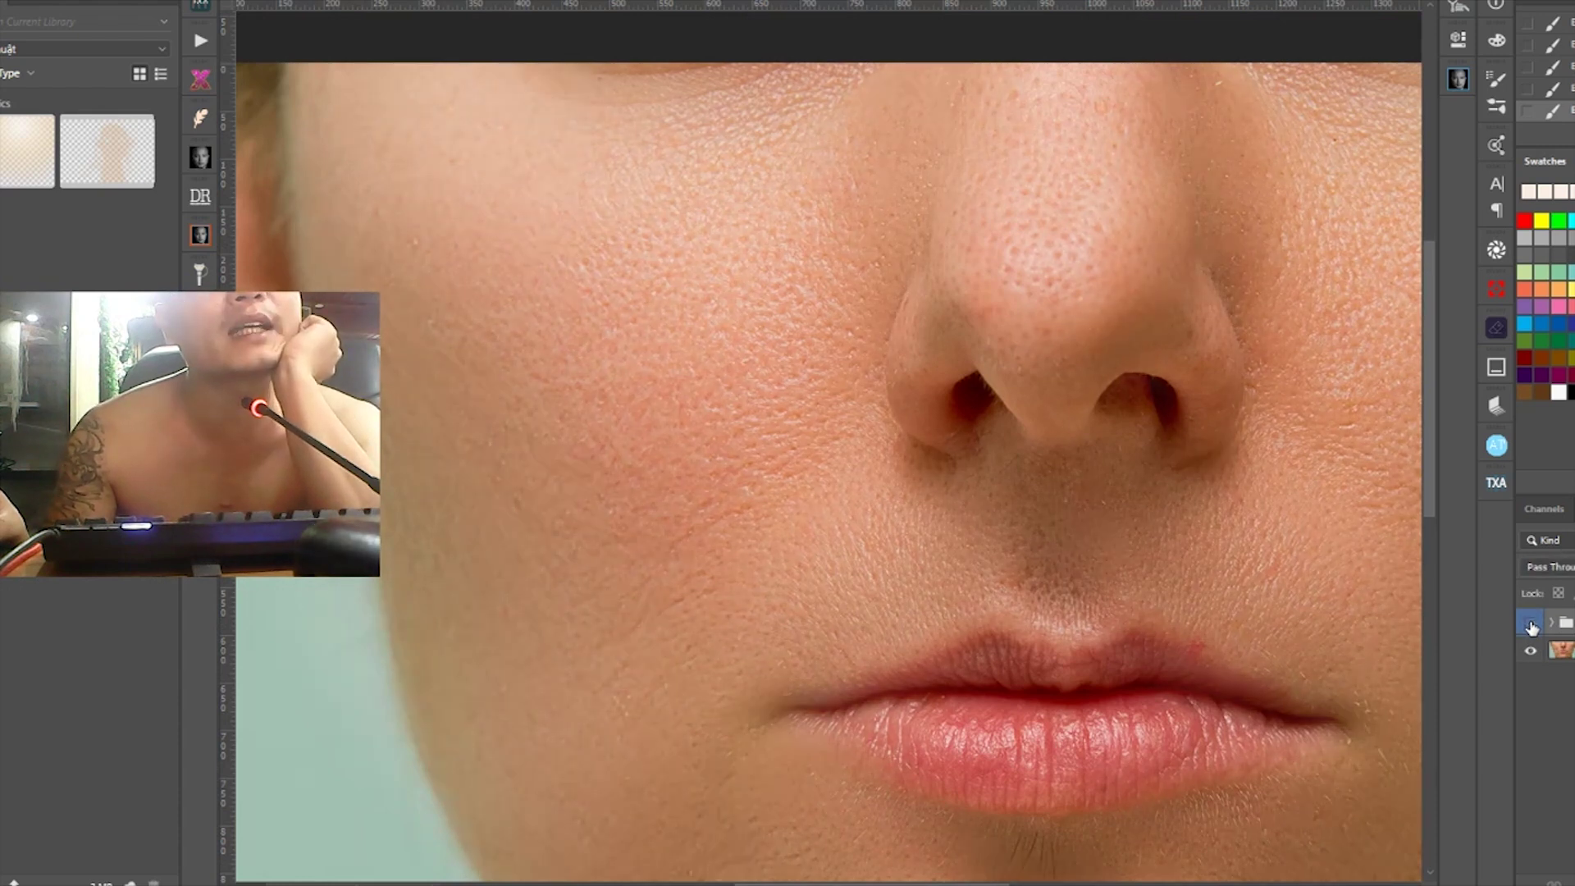
{"action": "left_click", "coordinate": [1530, 626]}
{"action": "left_click", "coordinate": [1530, 626]}
{"action": "left_click_drag", "start_coordinate": [1031, 566], "coordinate": [590, 618]}
{"action": "left_click", "coordinate": [1531, 625]}
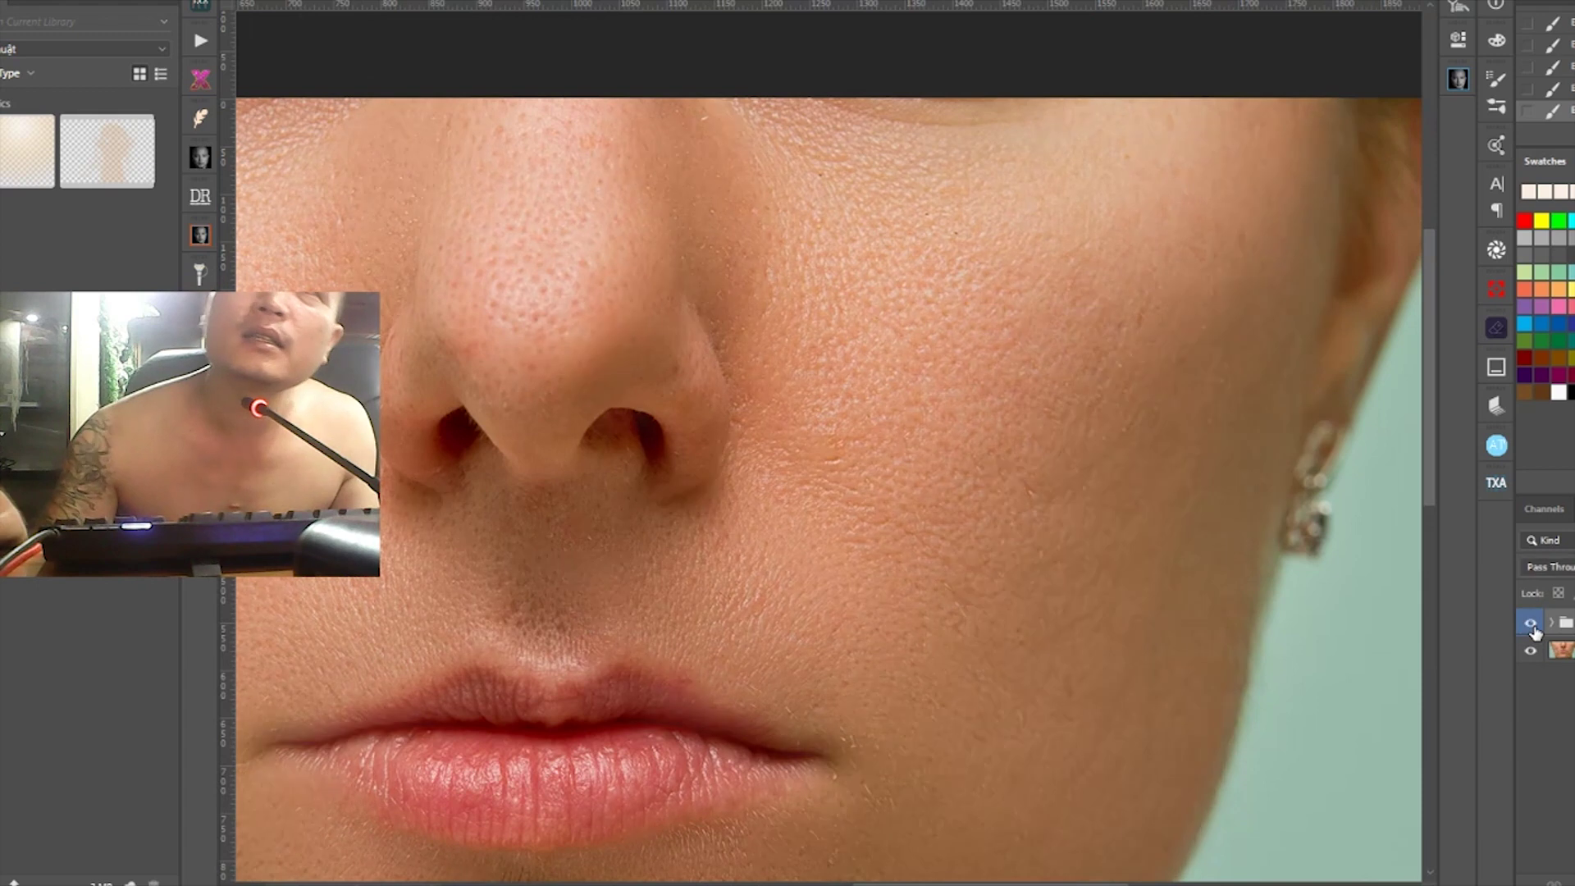
{"action": "left_click", "coordinate": [1531, 626]}
{"action": "left_click", "coordinate": [1530, 626]}
{"action": "left_click", "coordinate": [1531, 625]}
{"action": "left_click", "coordinate": [1530, 625]}
{"action": "left_click", "coordinate": [1530, 626]}
{"action": "left_click", "coordinate": [1530, 626]}
{"action": "left_click", "coordinate": [1530, 626]}
{"action": "left_click", "coordinate": [1530, 626]}
{"action": "left_click", "coordinate": [1530, 626]}
{"action": "left_click", "coordinate": [1530, 626]}
{"action": "left_click", "coordinate": [1532, 628]}
{"action": "mouse_move", "coordinate": [718, 675]}
{"action": "left_mouse_down"}
{"action": "mouse_move", "coordinate": [805, 580]}
{"action": "mouse_move", "coordinate": [878, 561]}
{"action": "left_mouse_up"}
{"action": "key", "text": "ctrl+minus"}
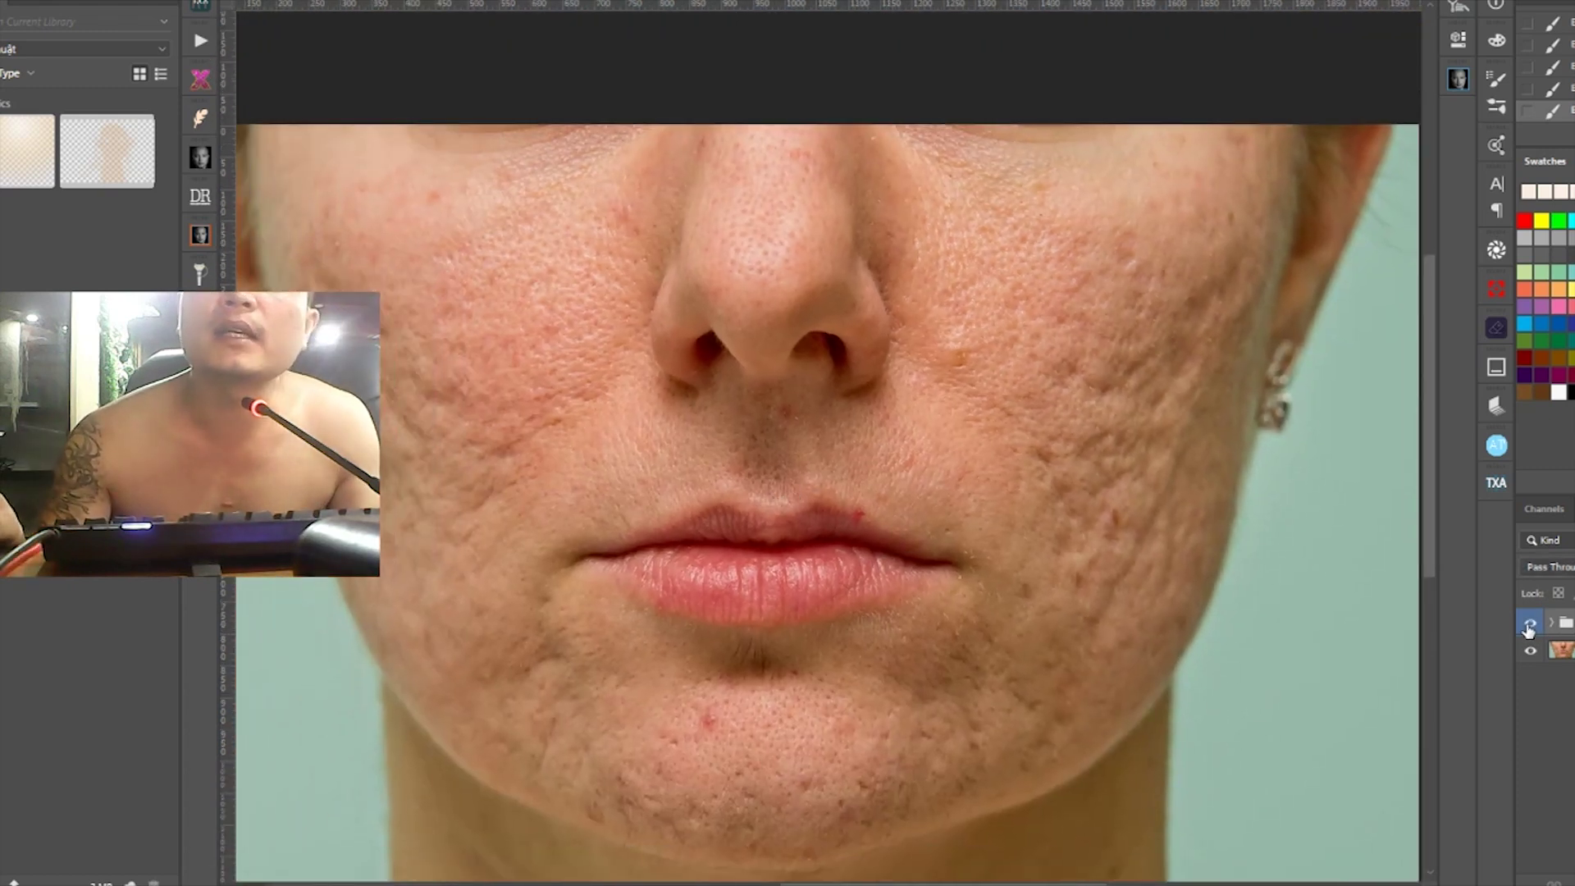
{"action": "left_click", "coordinate": [1529, 625]}
{"action": "left_click", "coordinate": [1528, 626]}
{"action": "left_click", "coordinate": [1528, 625]}
{"action": "left_click", "coordinate": [1529, 625]}
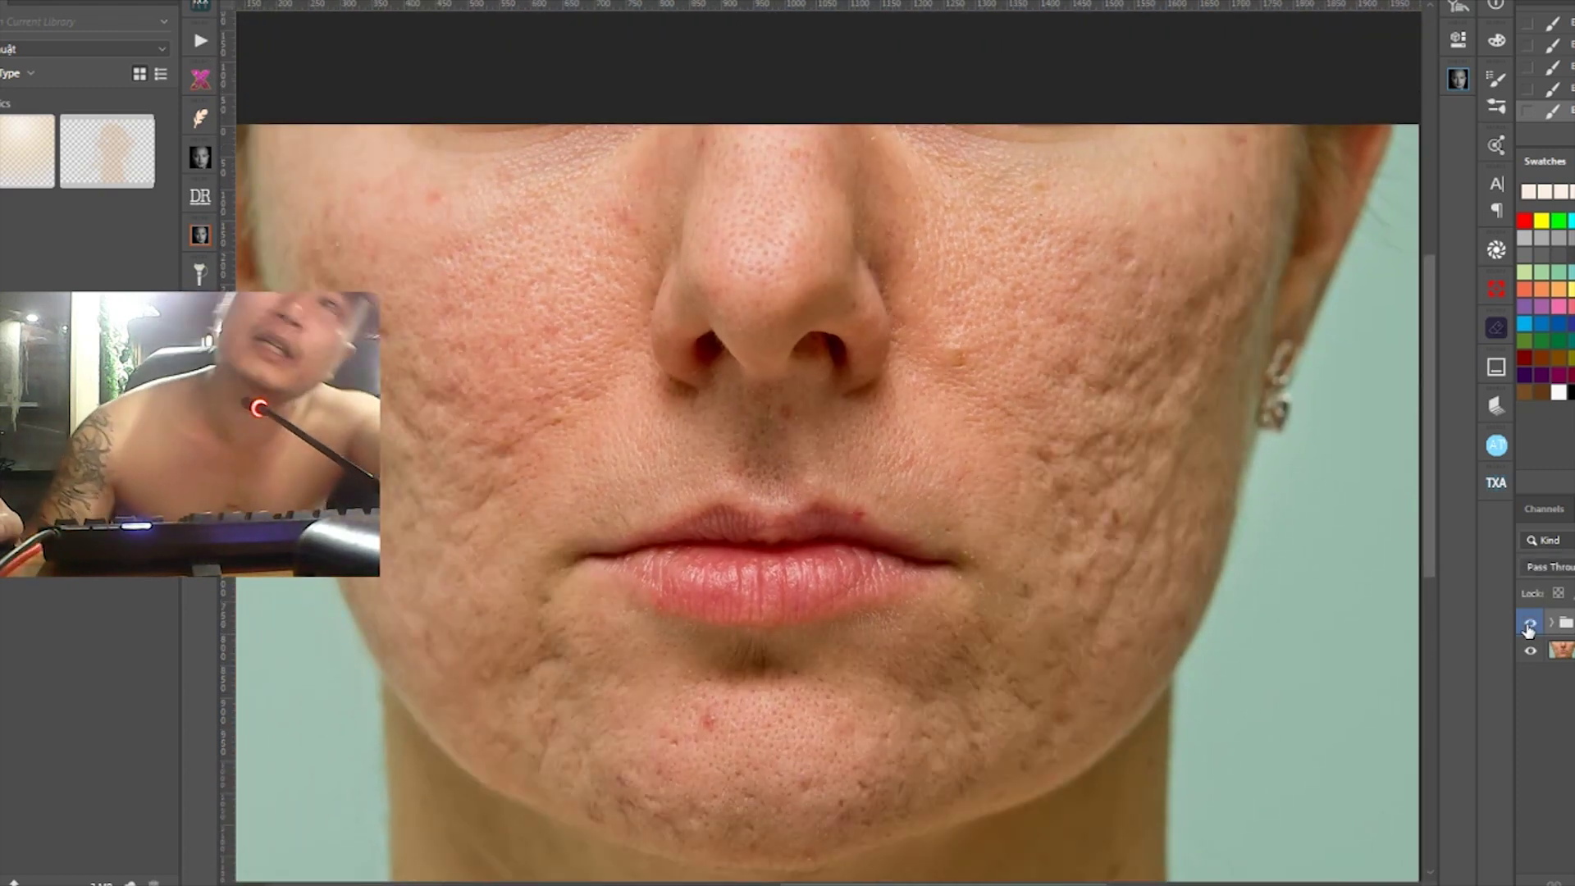
{"action": "left_click", "coordinate": [1529, 626]}
{"action": "left_click", "coordinate": [1529, 625]}
{"action": "left_click", "coordinate": [1529, 625]}
{"action": "left_click", "coordinate": [1529, 626]}
{"action": "left_click", "coordinate": [1529, 626]}
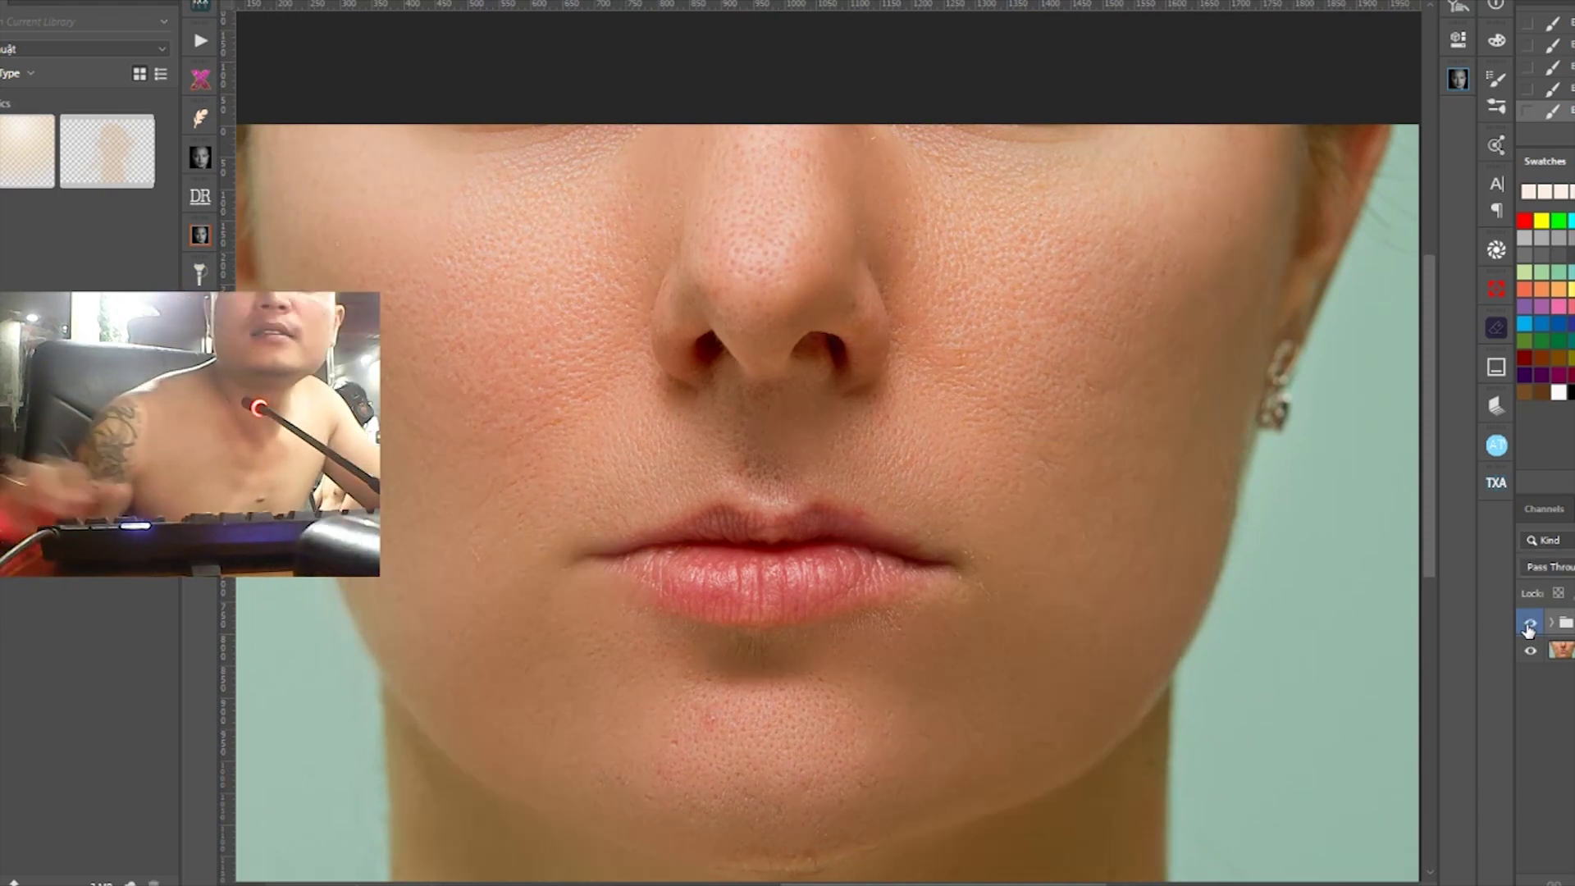
{"action": "key", "text": "ctrl+plus"}
{"action": "left_click_drag", "start_coordinate": [836, 492], "coordinate": [1042, 634]}
{"action": "left_click", "coordinate": [1530, 625]}
{"action": "left_click", "coordinate": [1530, 625]}
{"action": "left_click", "coordinate": [1531, 625]}
{"action": "left_click", "coordinate": [1530, 625]}
{"action": "left_click_drag", "start_coordinate": [1044, 674], "coordinate": [708, 586]}
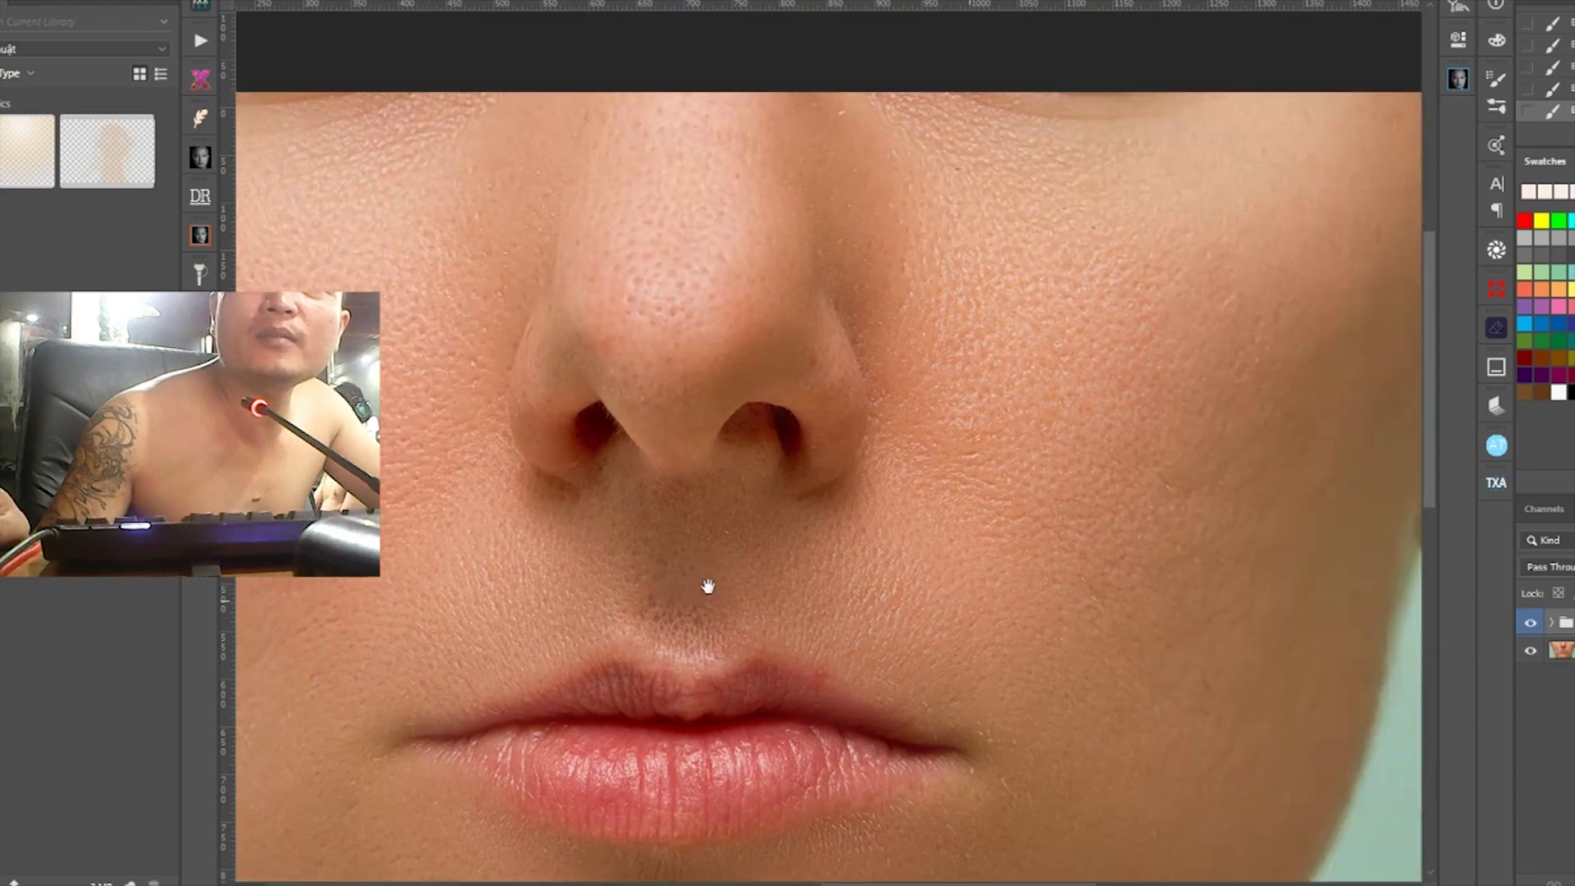
{"action": "left_click", "coordinate": [1530, 625]}
{"action": "left_click", "coordinate": [1530, 625]}
{"action": "left_click", "coordinate": [1531, 625]}
{"action": "left_click", "coordinate": [1531, 625]}
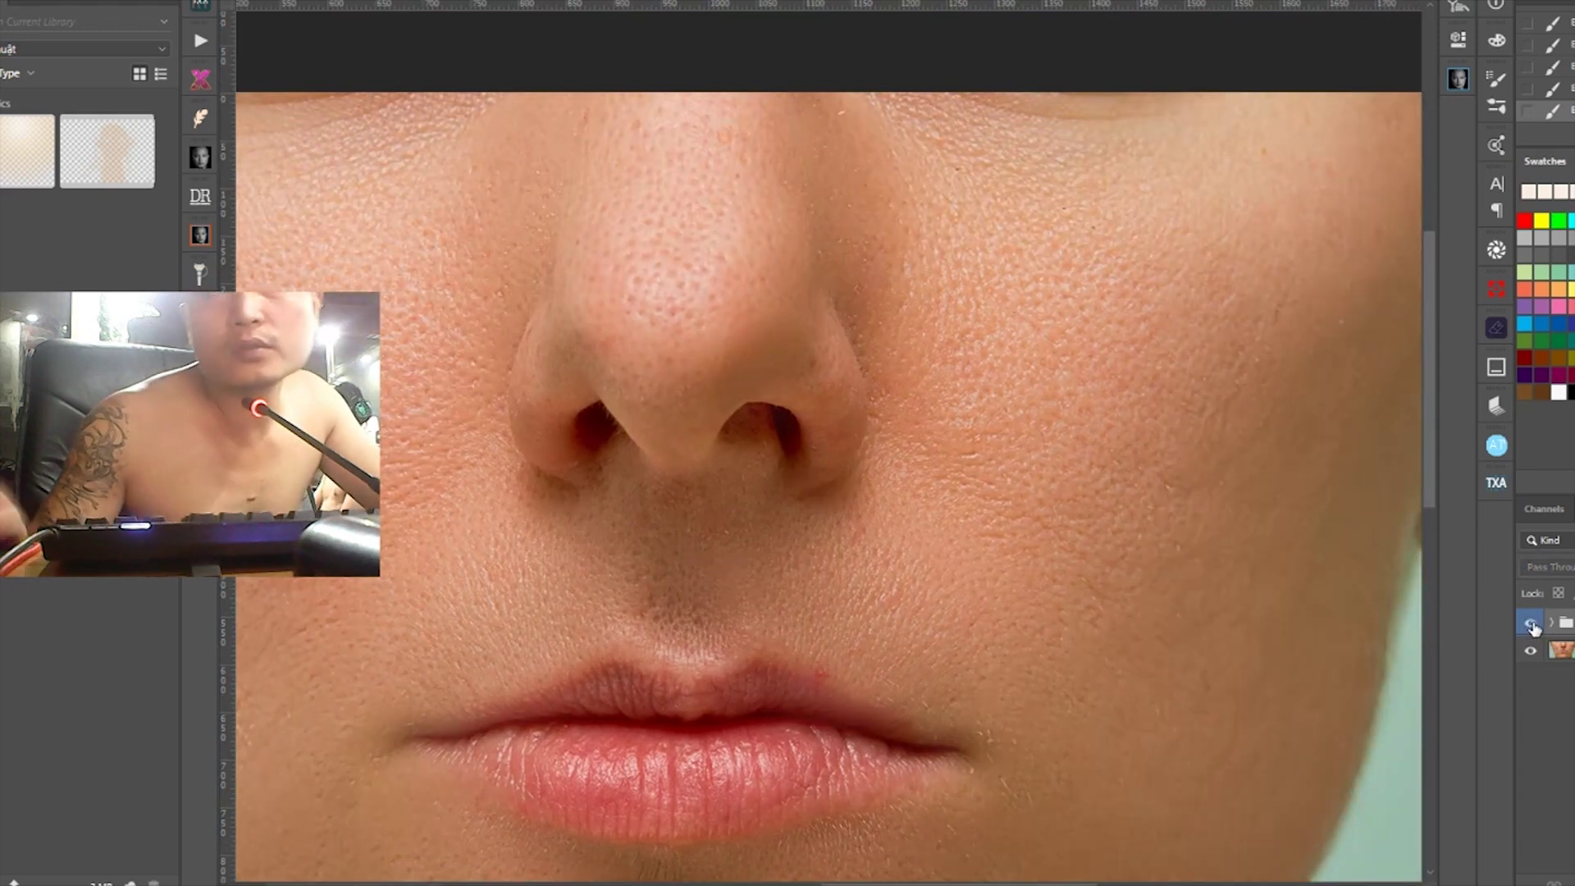
{"action": "key", "text": "ctrl+minus"}
{"action": "left_click", "coordinate": [1530, 625]}
{"action": "left_click", "coordinate": [1530, 625]}
{"action": "left_click", "coordinate": [1531, 625]}
{"action": "left_click", "coordinate": [1531, 625]}
{"action": "left_click", "coordinate": [1530, 625]}
{"action": "left_click", "coordinate": [1530, 625]}
{"action": "left_click_drag", "start_coordinate": [892, 664], "coordinate": [979, 518]}
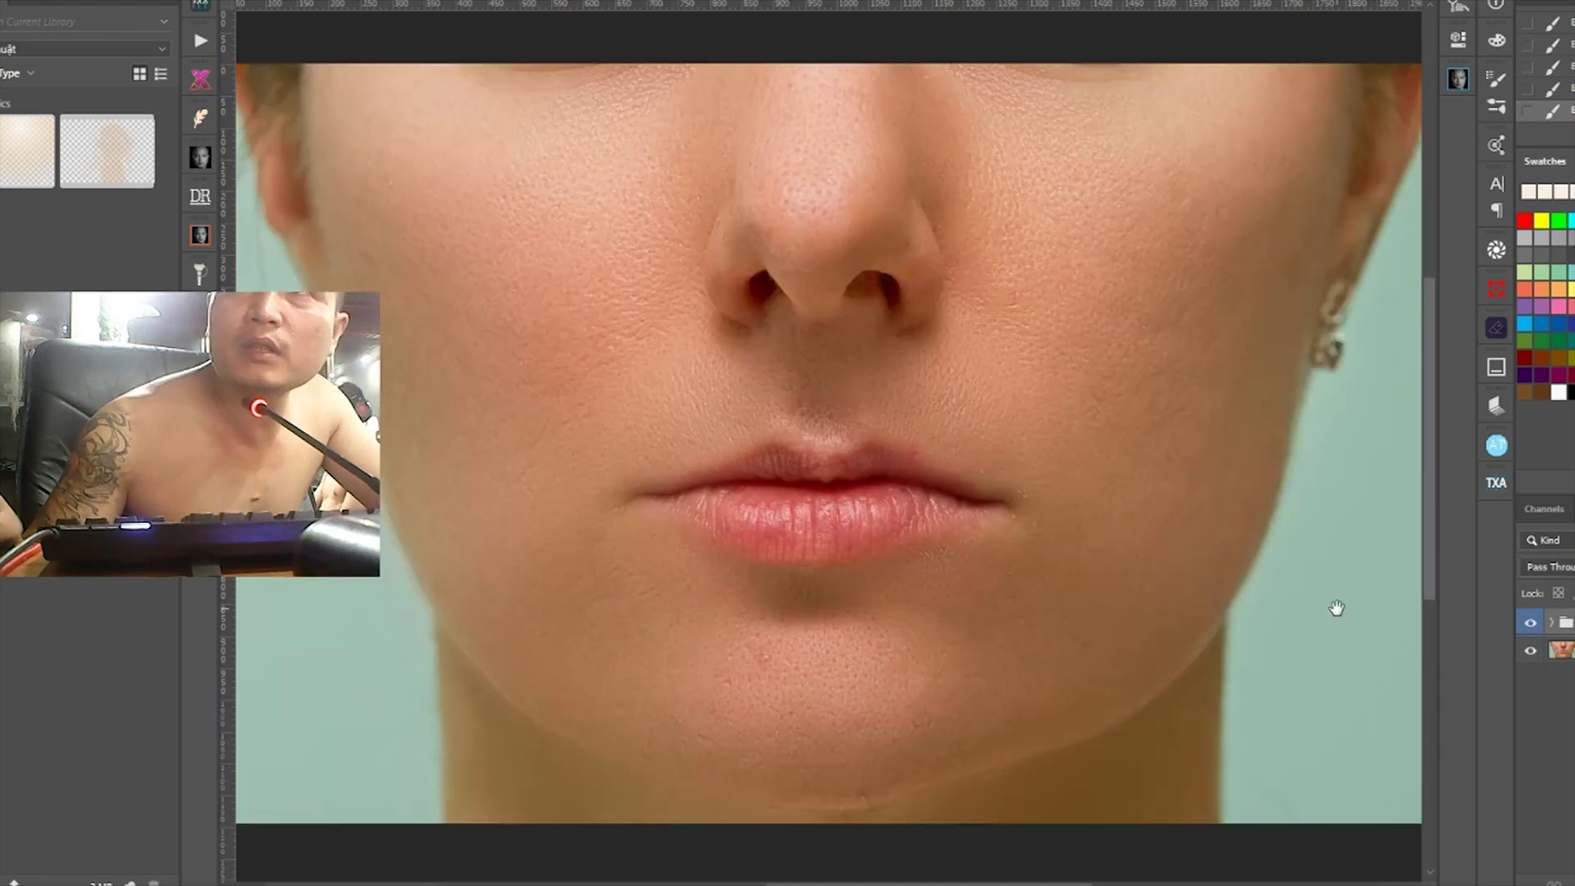
{"action": "left_click_drag", "start_coordinate": [1336, 607], "coordinate": [1330, 692]}
{"action": "left_click", "coordinate": [1531, 625]}
{"action": "left_click", "coordinate": [1530, 625]}
{"action": "left_click", "coordinate": [1528, 625]}
{"action": "left_click", "coordinate": [1528, 625]}
{"action": "left_click", "coordinate": [1528, 625]}
{"action": "left_click", "coordinate": [1528, 625]}
{"action": "left_click", "coordinate": [1528, 624]}
{"action": "left_click", "coordinate": [1528, 624]}
{"action": "key", "text": "ctrl+plus"}
{"action": "mouse_move", "coordinate": [794, 513]}
{"action": "left_mouse_down"}
{"action": "mouse_move", "coordinate": [927, 600]}
{"action": "mouse_move", "coordinate": [950, 502]}
{"action": "left_mouse_up"}
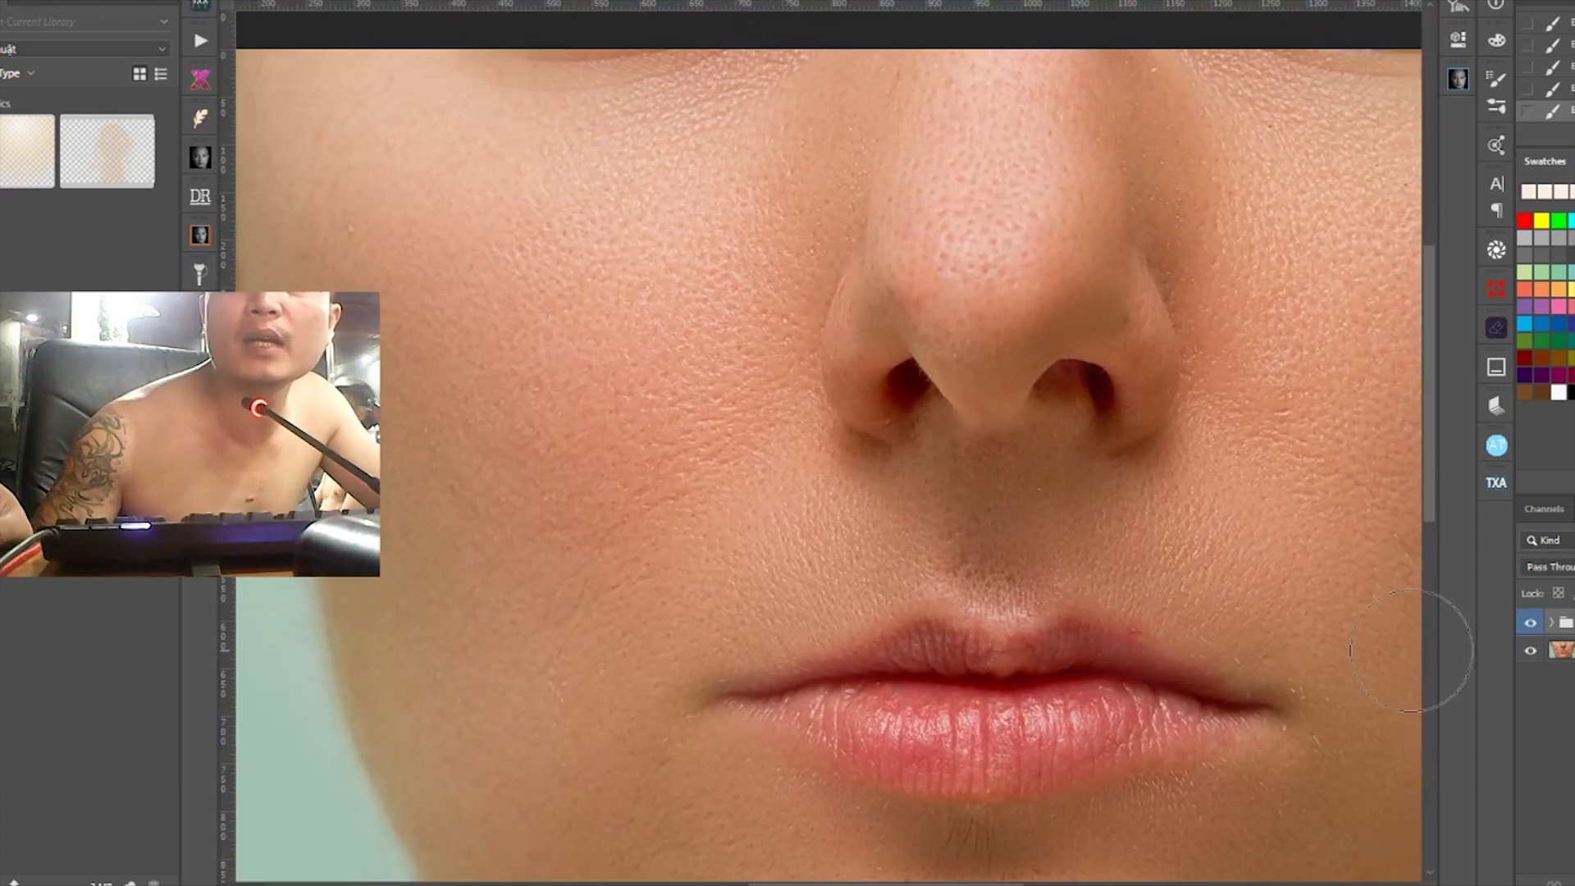
{"action": "left_click", "coordinate": [1528, 625]}
{"action": "left_click", "coordinate": [1528, 624]}
{"action": "left_click", "coordinate": [1528, 625]}
{"action": "left_click", "coordinate": [1528, 625]}
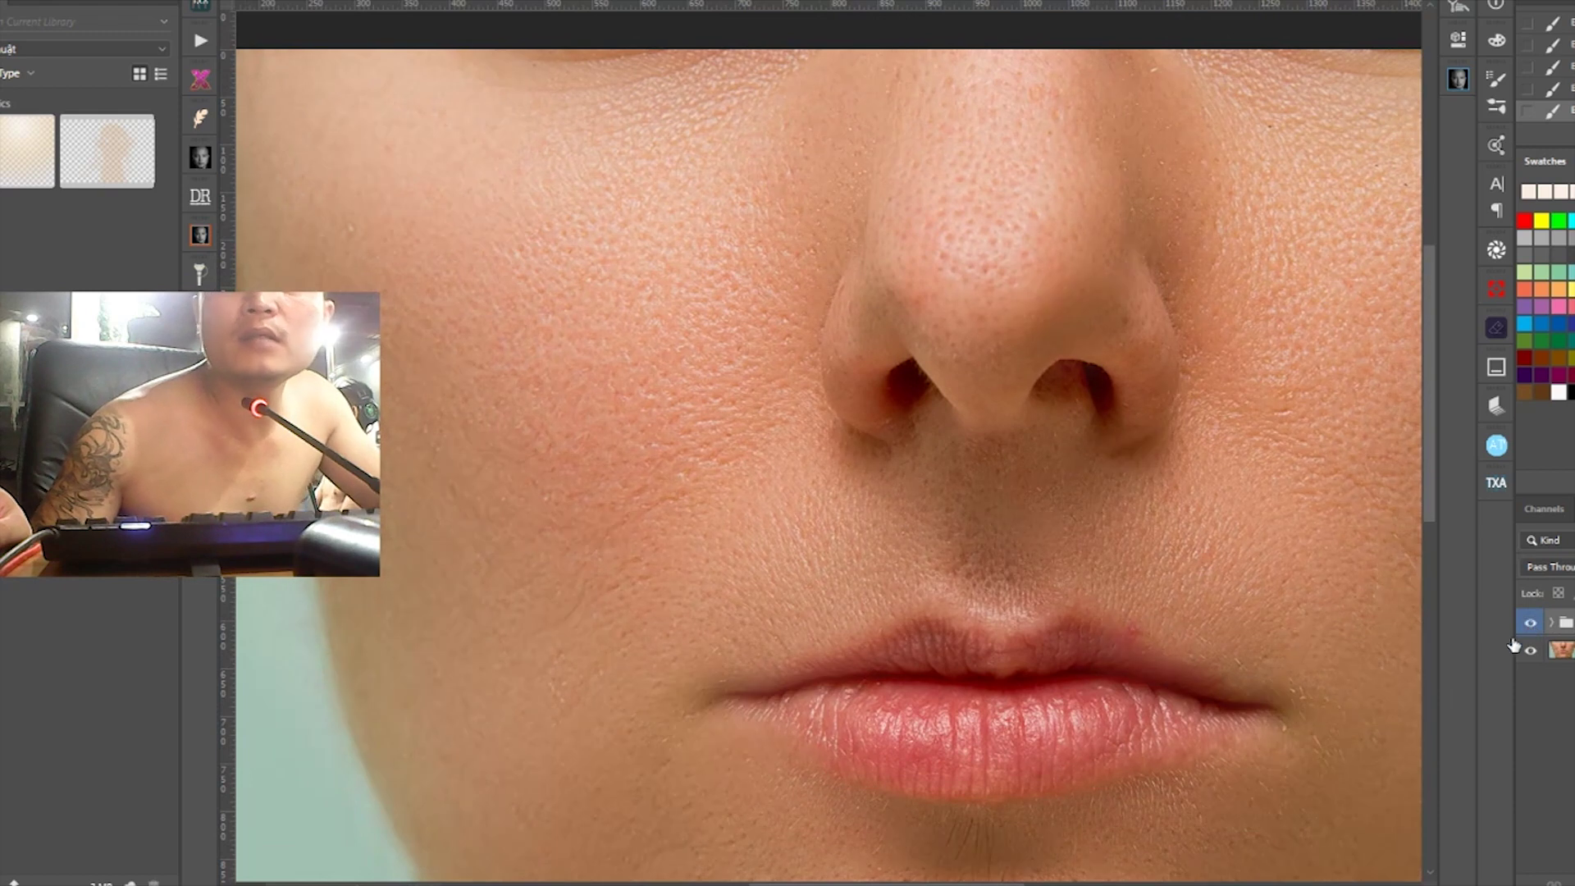
{"action": "left_click_drag", "start_coordinate": [1022, 569], "coordinate": [741, 706]}
{"action": "left_click", "coordinate": [1530, 623]}
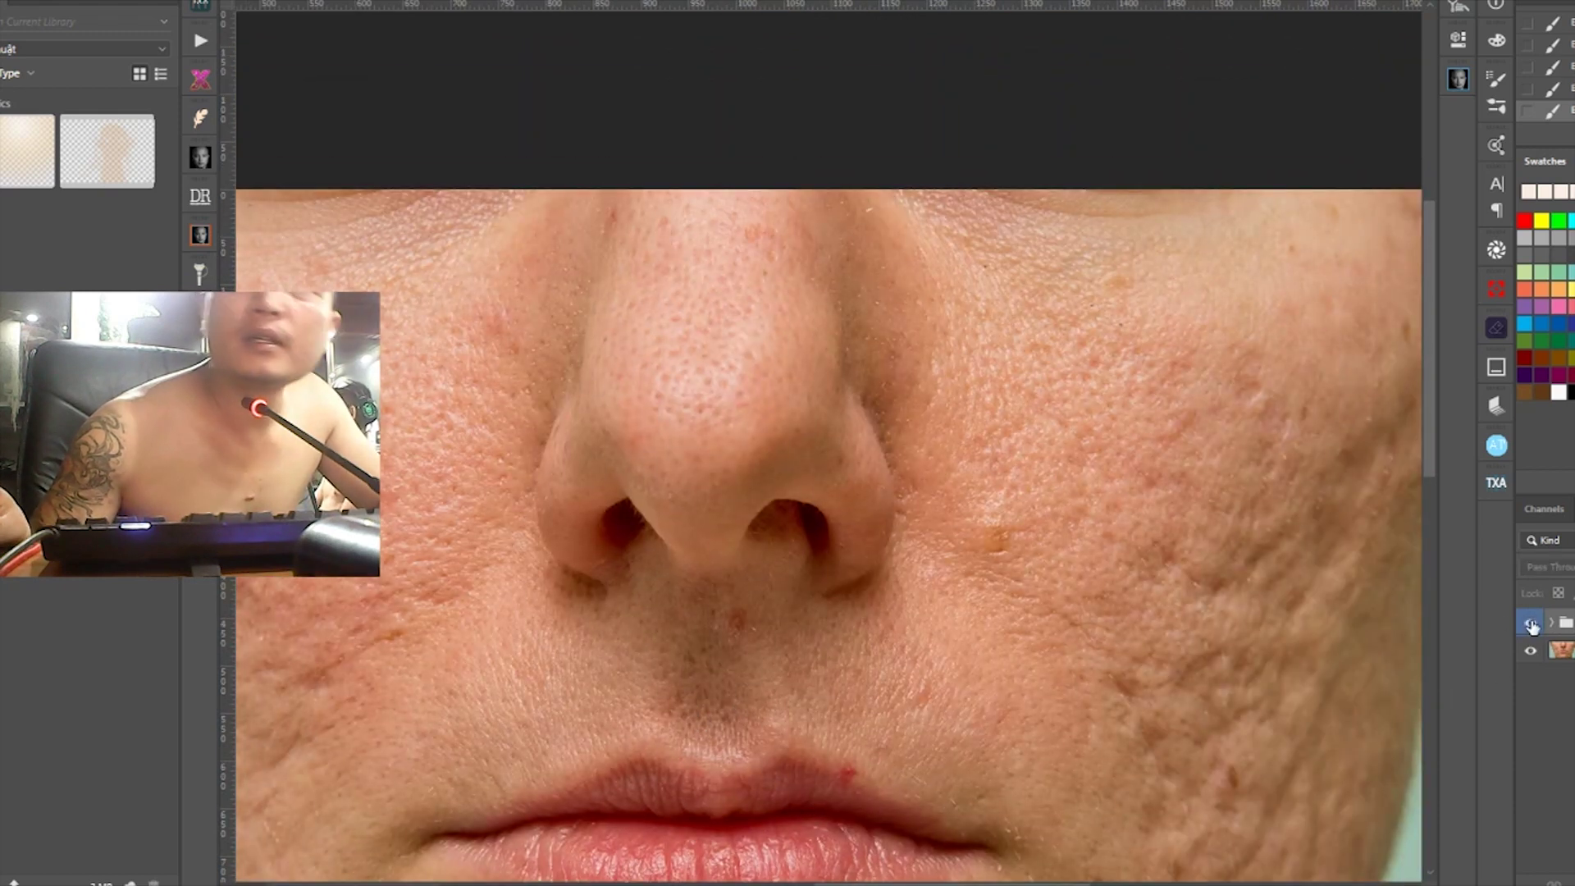
{"action": "left_click", "coordinate": [1529, 624]}
{"action": "scroll", "coordinate": [1038, 611], "scroll_direction": "down", "scroll_amount": 3}
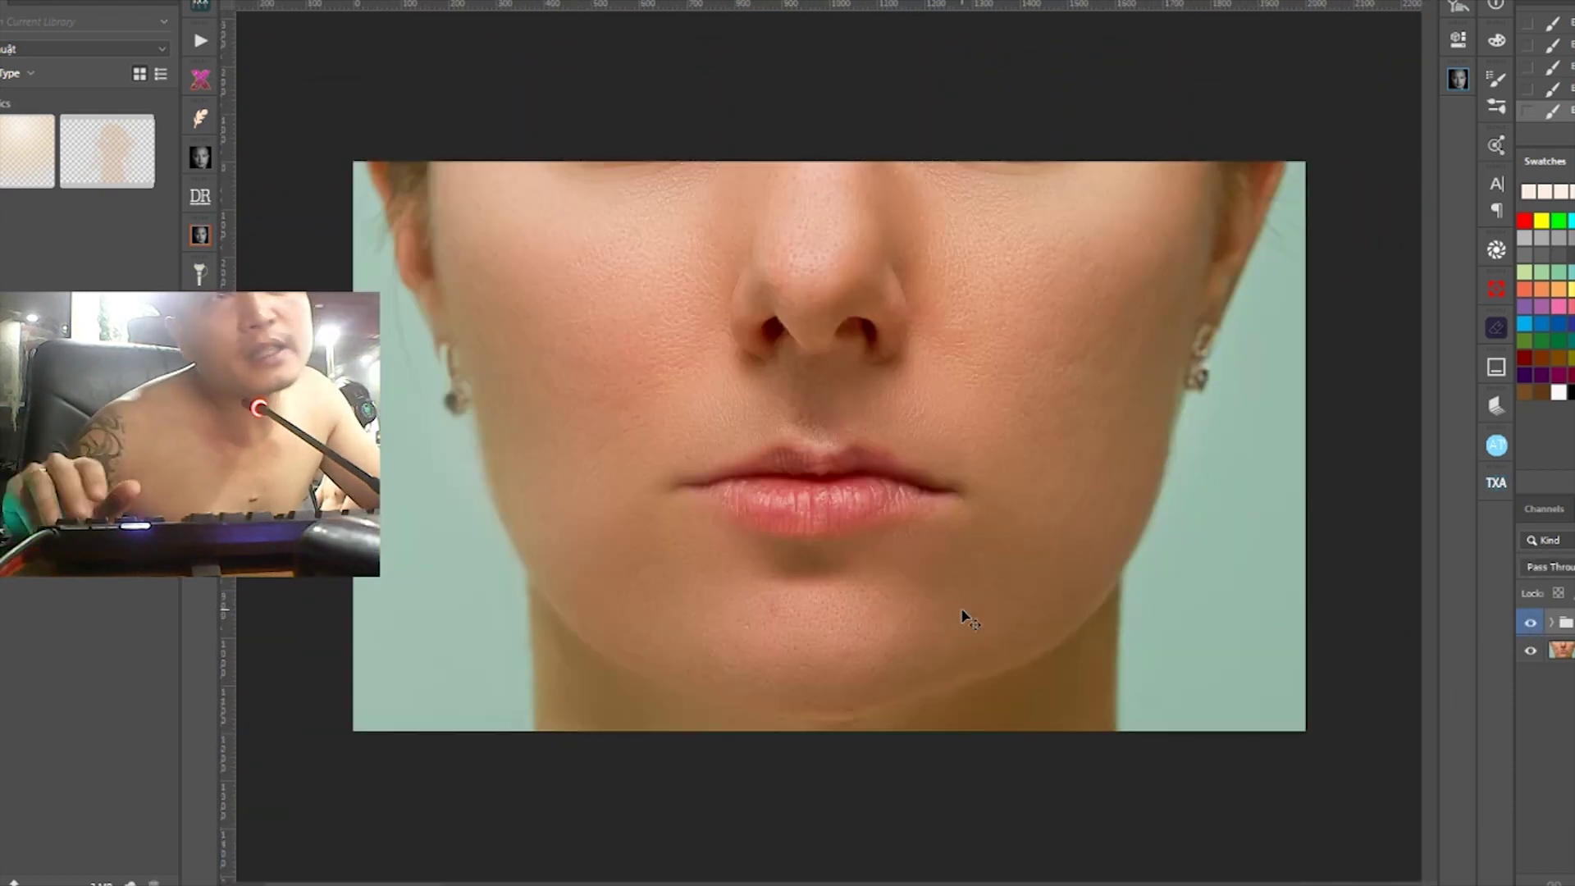
{"action": "scroll", "coordinate": [853, 434], "scroll_direction": "up", "scroll_amount": 2}
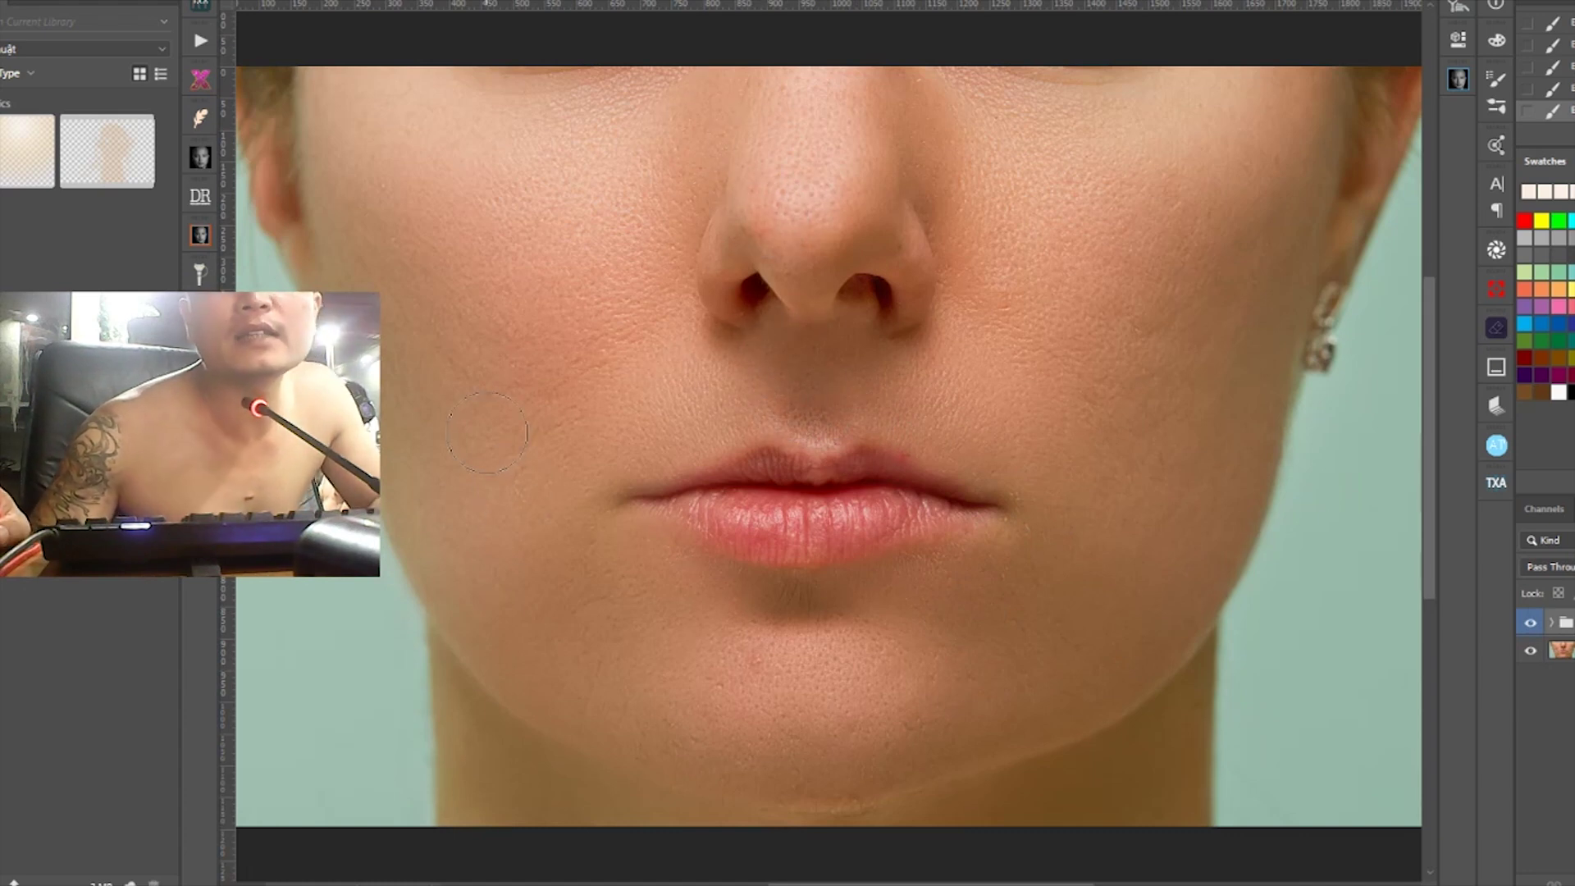
{"action": "left_click", "coordinate": [1530, 626]}
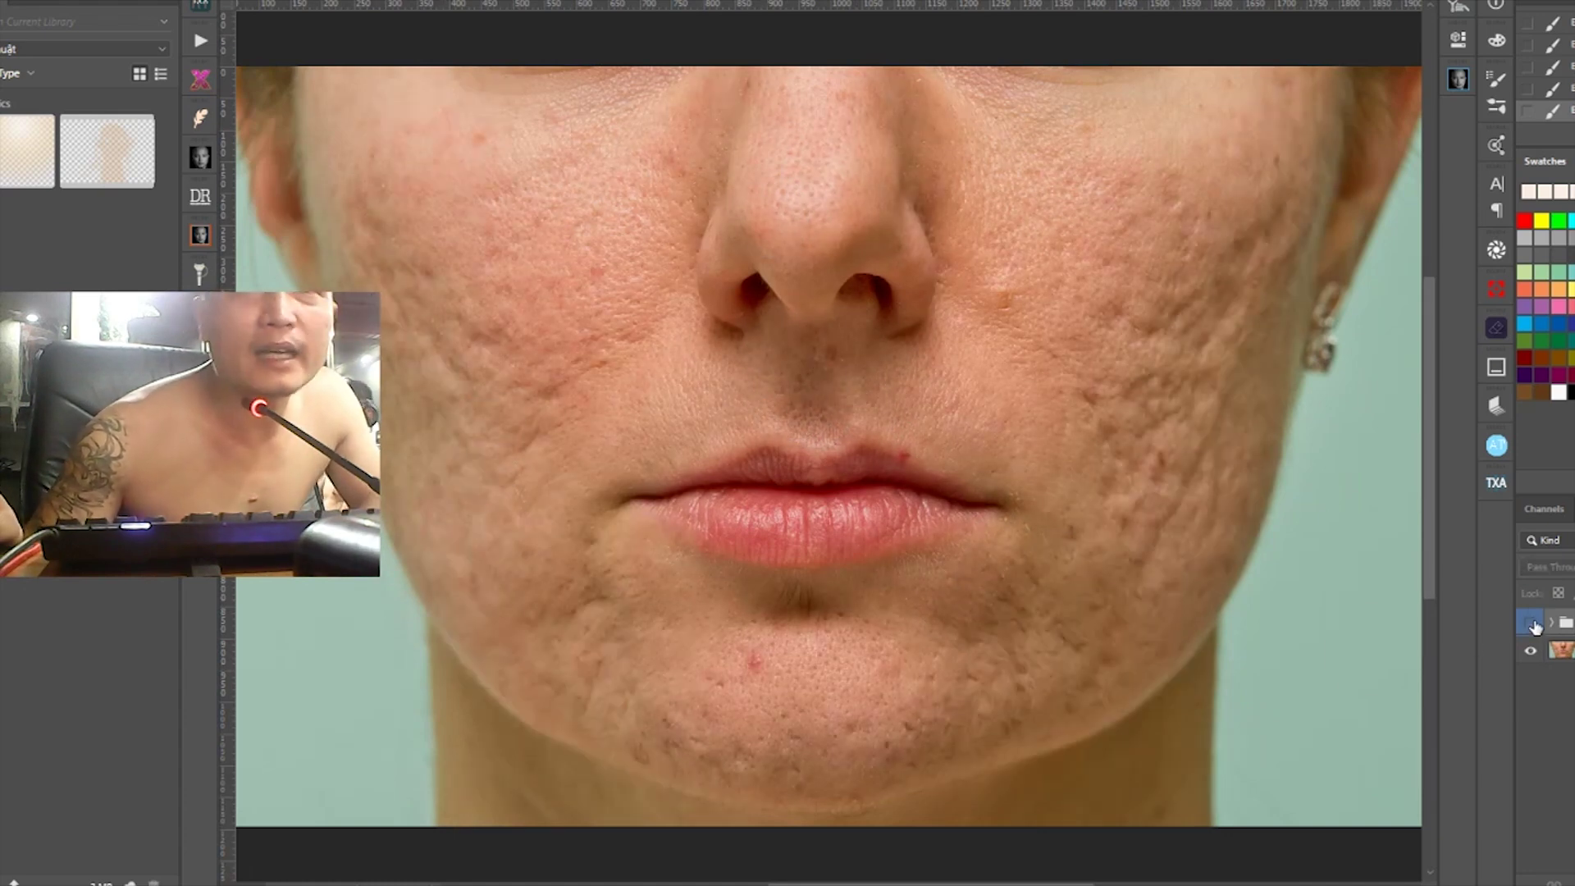
{"action": "left_click", "coordinate": [1530, 626]}
{"action": "key", "text": "ctrl+plus"}
{"action": "key", "text": "ctrl+minus"}
{"action": "left_click", "coordinate": [1530, 626]}
{"action": "left_click", "coordinate": [1530, 625]}
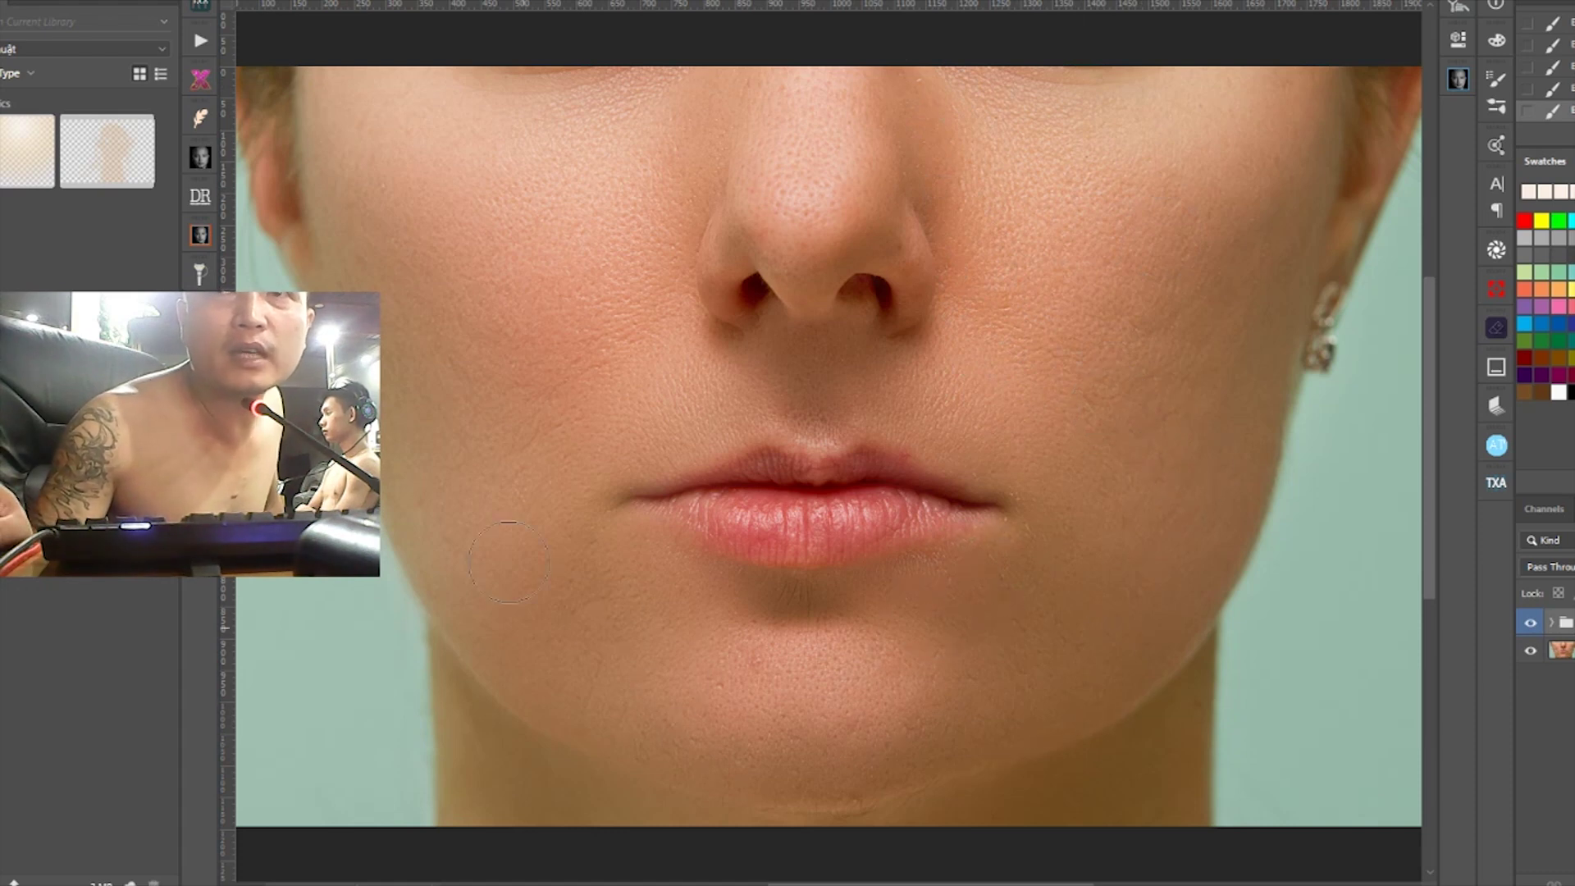
{"action": "left_click", "coordinate": [1532, 626]}
{"action": "left_click", "coordinate": [1532, 626]}
{"action": "left_click", "coordinate": [1532, 626]}
{"action": "left_click", "coordinate": [1532, 626]}
{"action": "left_click", "coordinate": [1532, 626]}
{"action": "left_click", "coordinate": [1532, 626]}
{"action": "left_click", "coordinate": [1532, 625]}
{"action": "left_click", "coordinate": [1532, 626]}
{"action": "left_click", "coordinate": [1530, 623]}
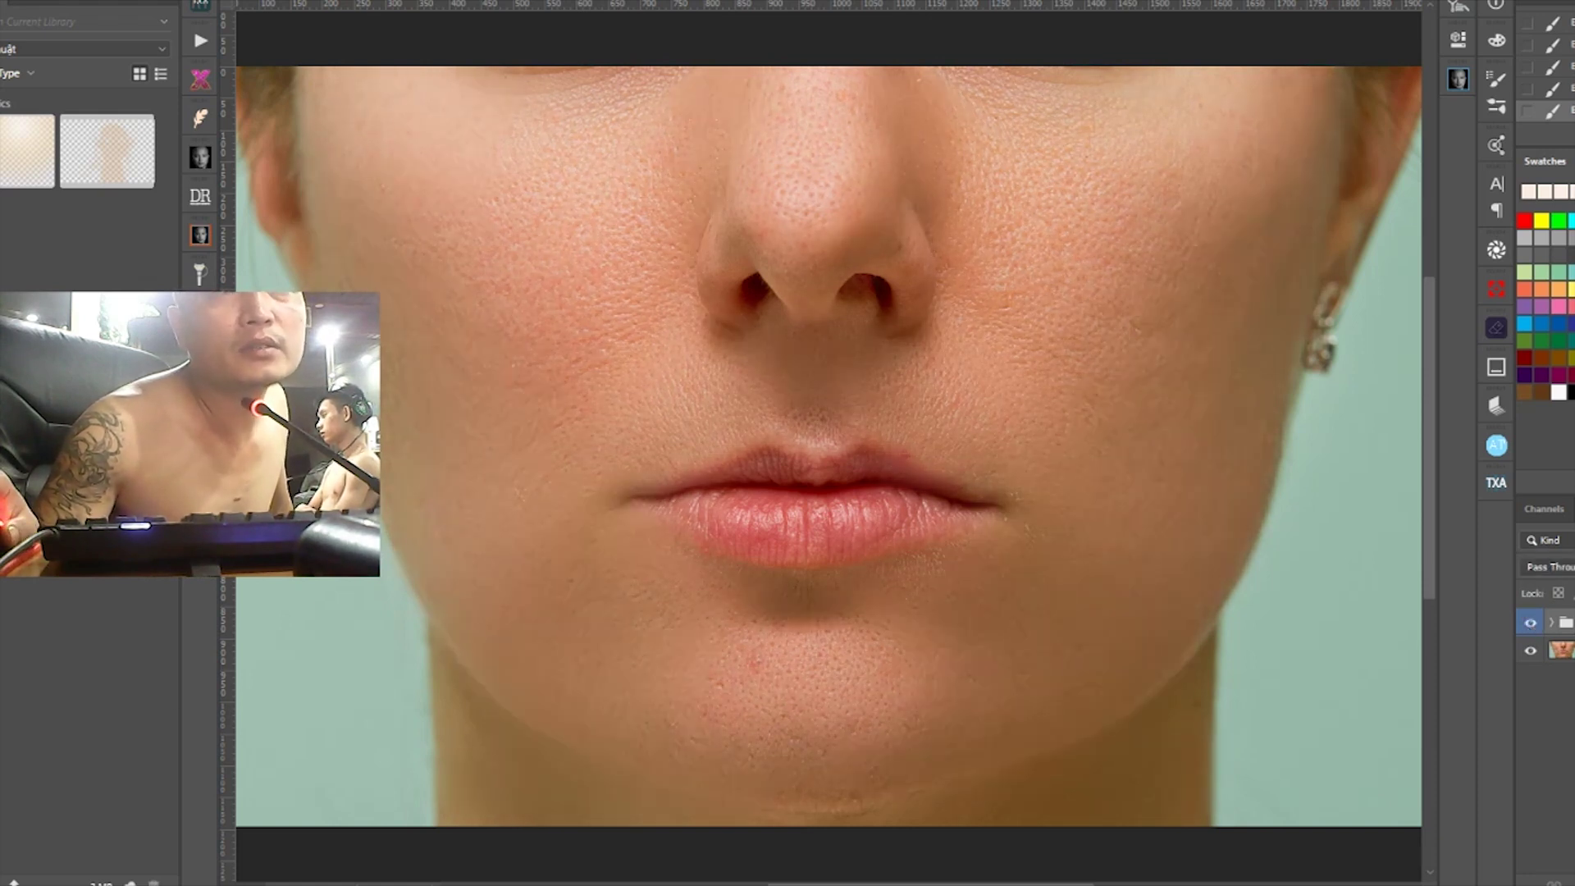
{"action": "left_click", "coordinate": [1530, 623]}
{"action": "left_click", "coordinate": [1531, 623]}
{"action": "left_click", "coordinate": [1530, 624]}
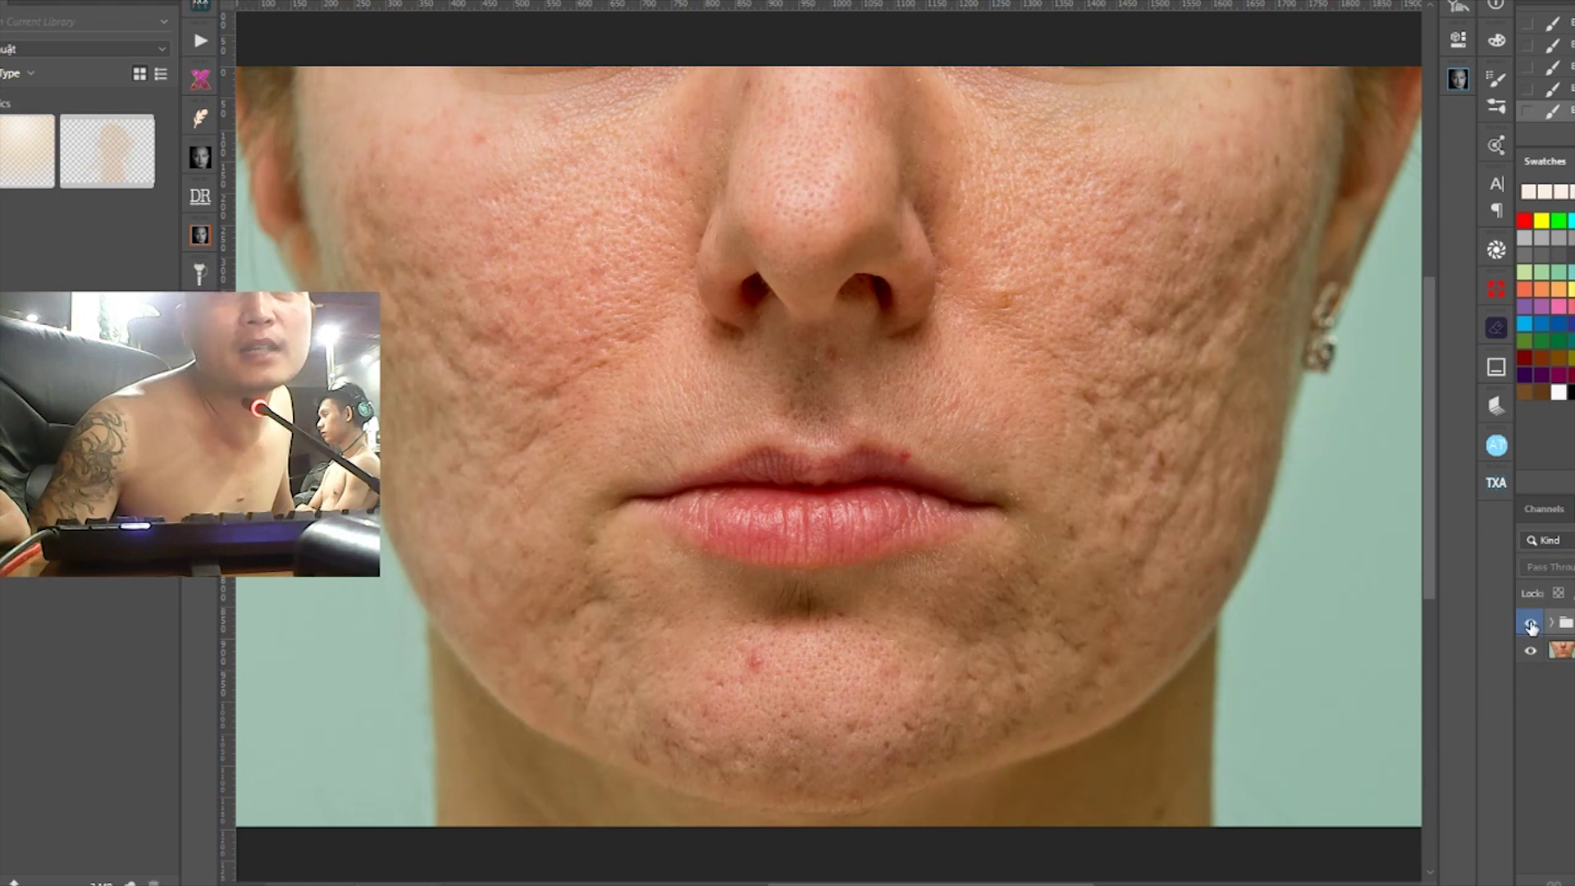
{"action": "left_click", "coordinate": [1530, 623]}
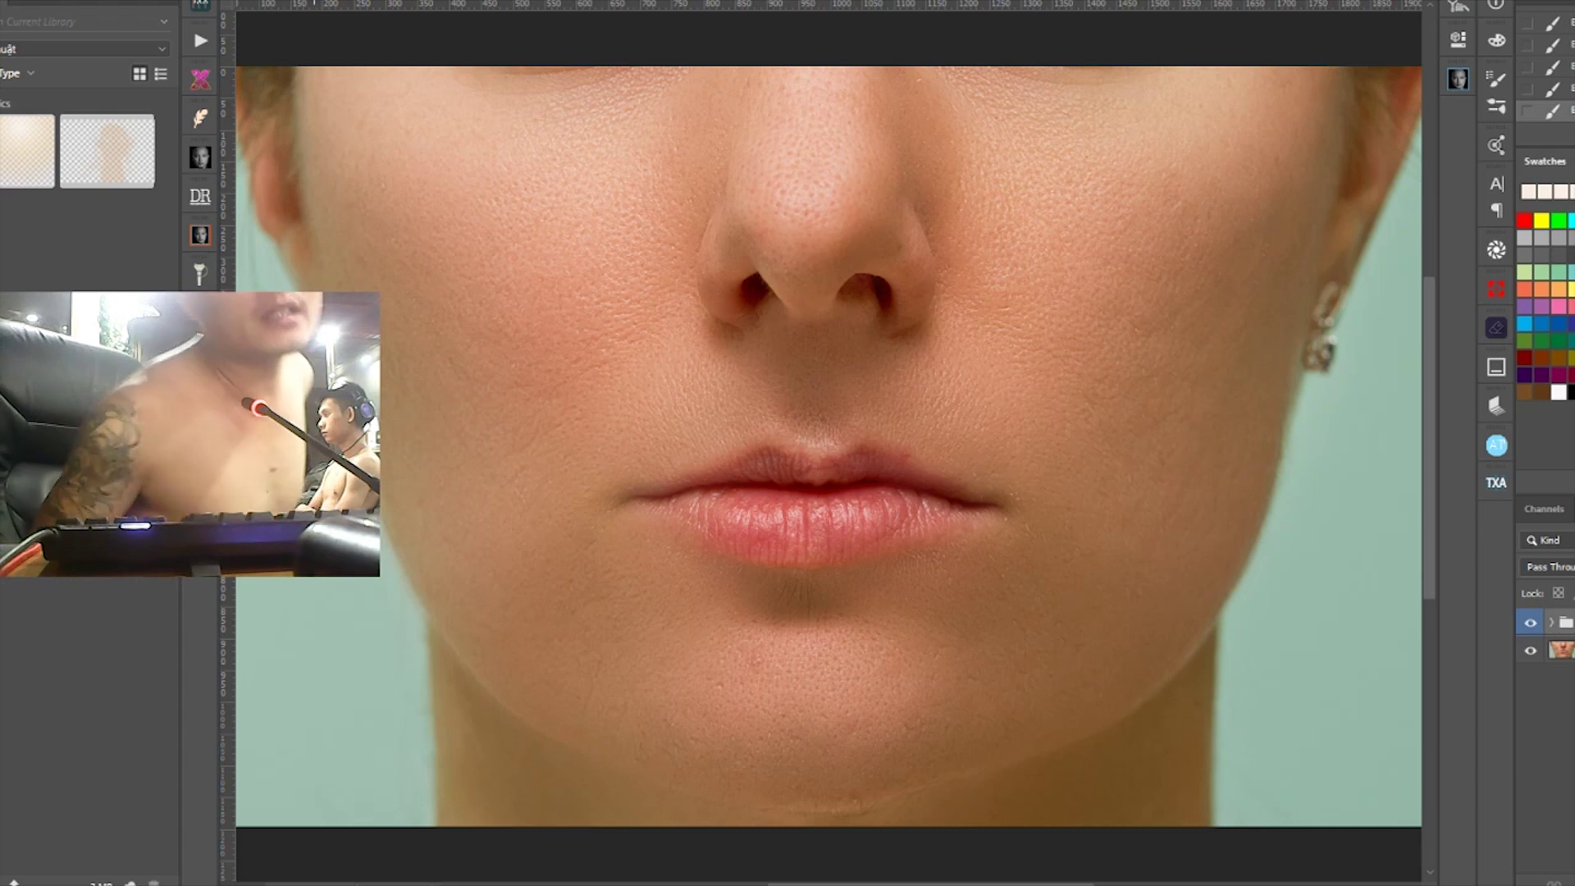
{"action": "scroll", "coordinate": [666, 333], "scroll_direction": "up", "scroll_amount": 1}
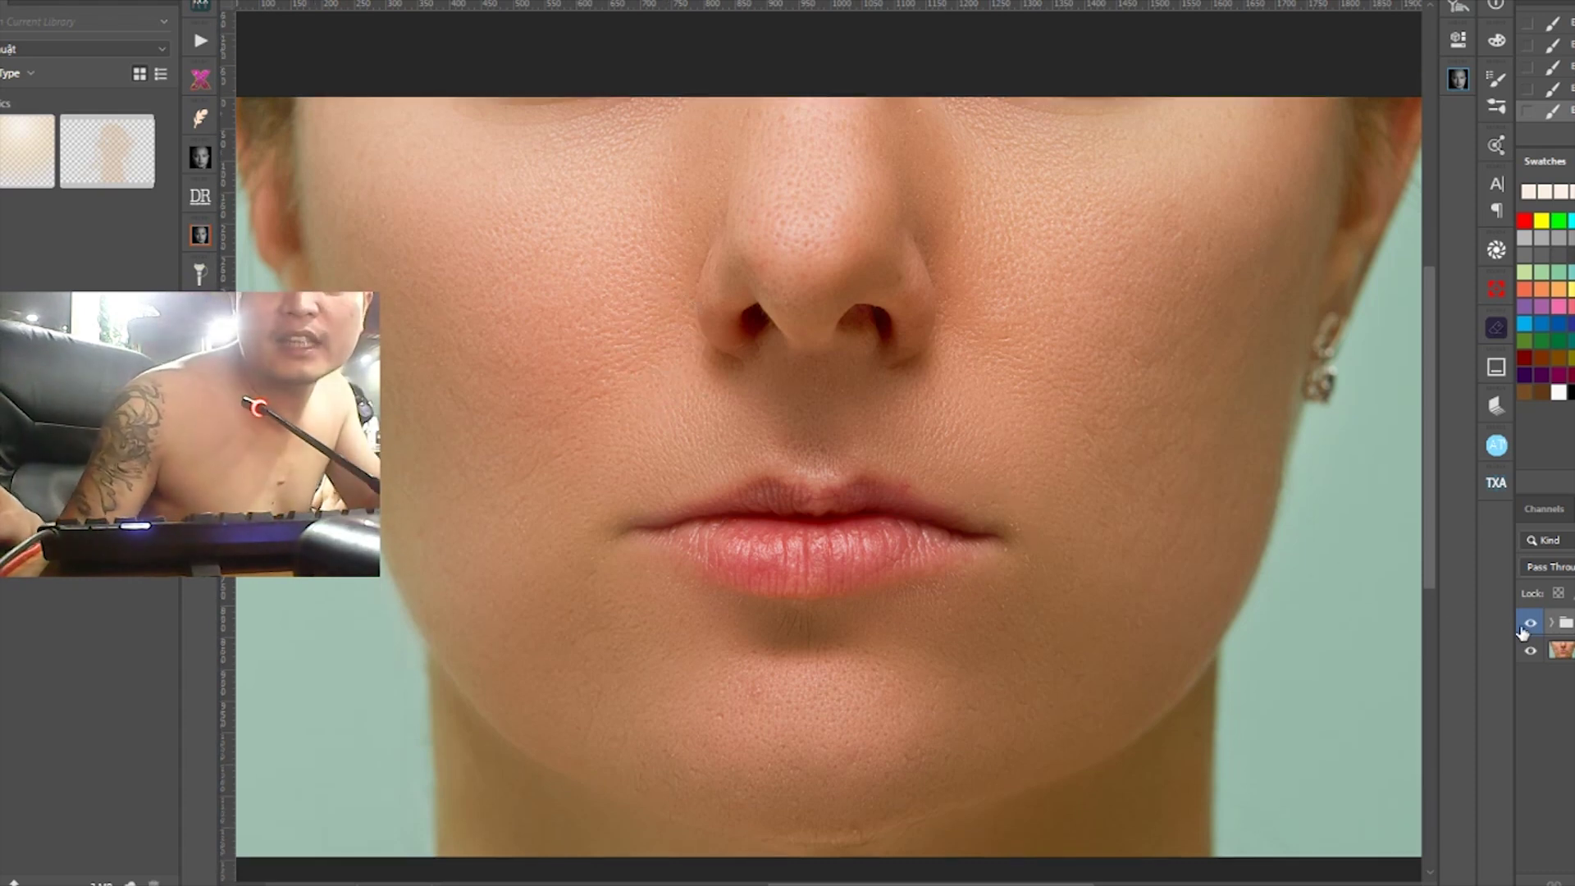
{"action": "left_click", "coordinate": [1530, 625]}
{"action": "left_click", "coordinate": [1530, 625]}
{"action": "left_click", "coordinate": [1530, 625]}
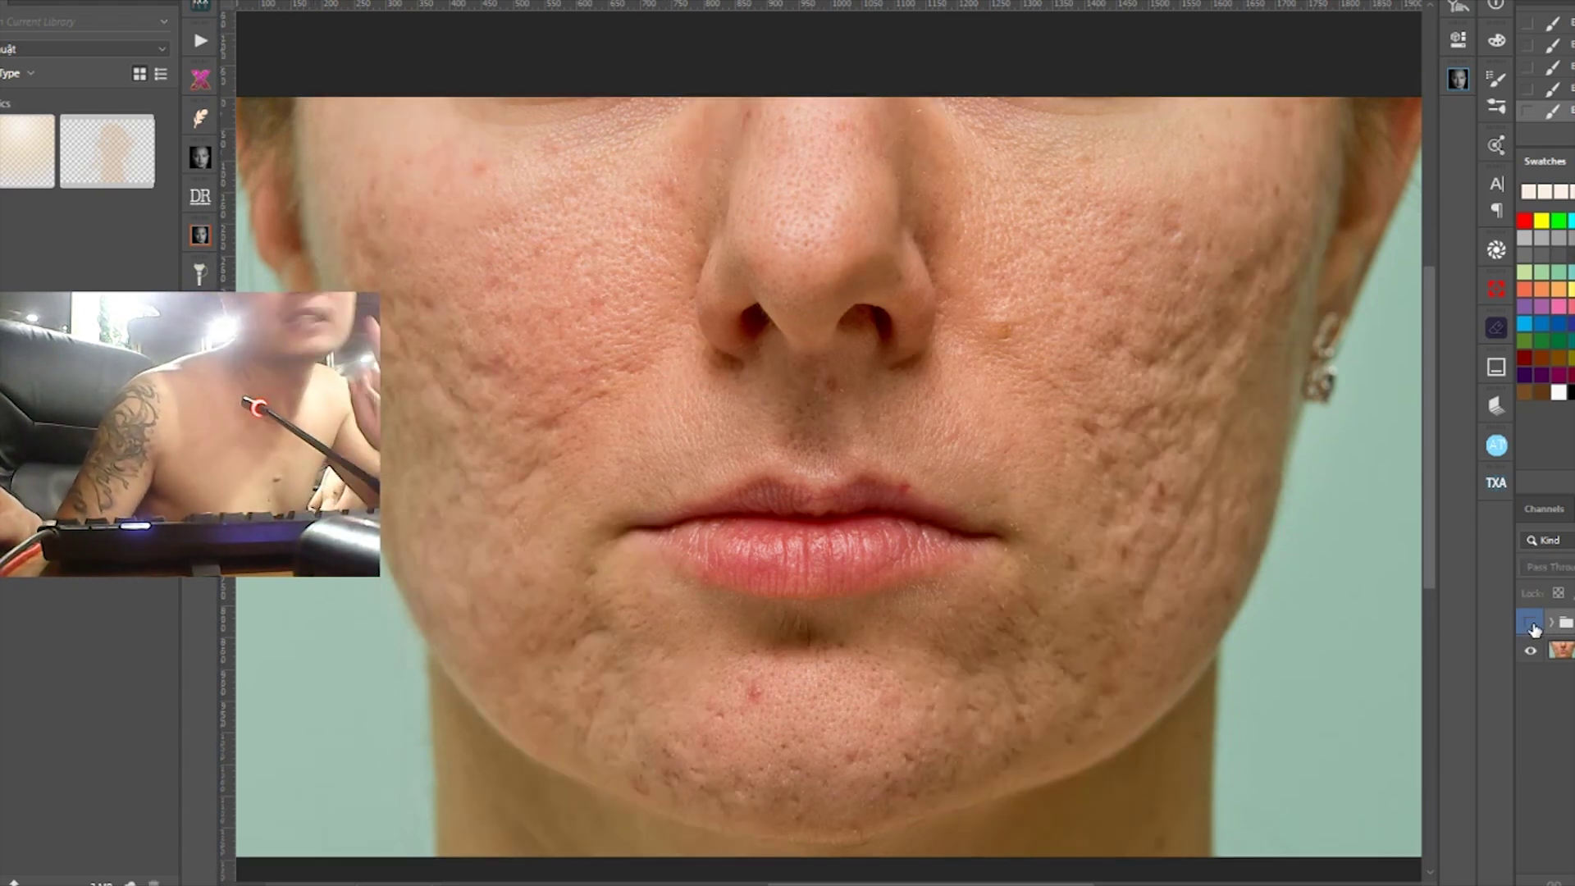
{"action": "left_click", "coordinate": [1530, 625]}
{"action": "left_click", "coordinate": [1530, 625]}
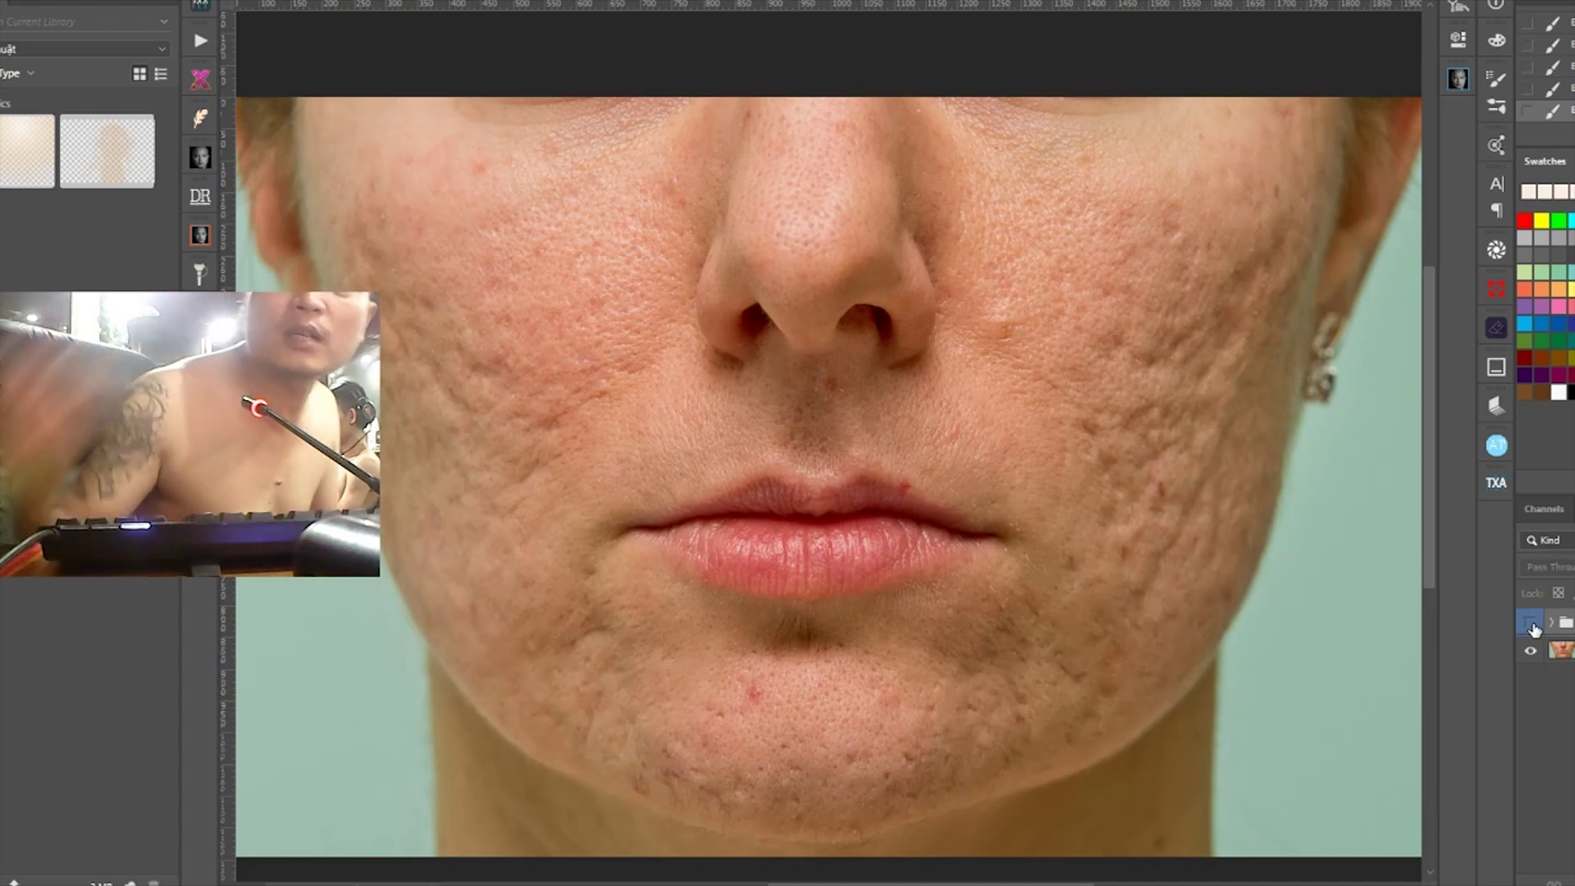
{"action": "left_click", "coordinate": [1530, 624]}
{"action": "left_click", "coordinate": [1531, 625]}
{"action": "left_click", "coordinate": [1530, 625]}
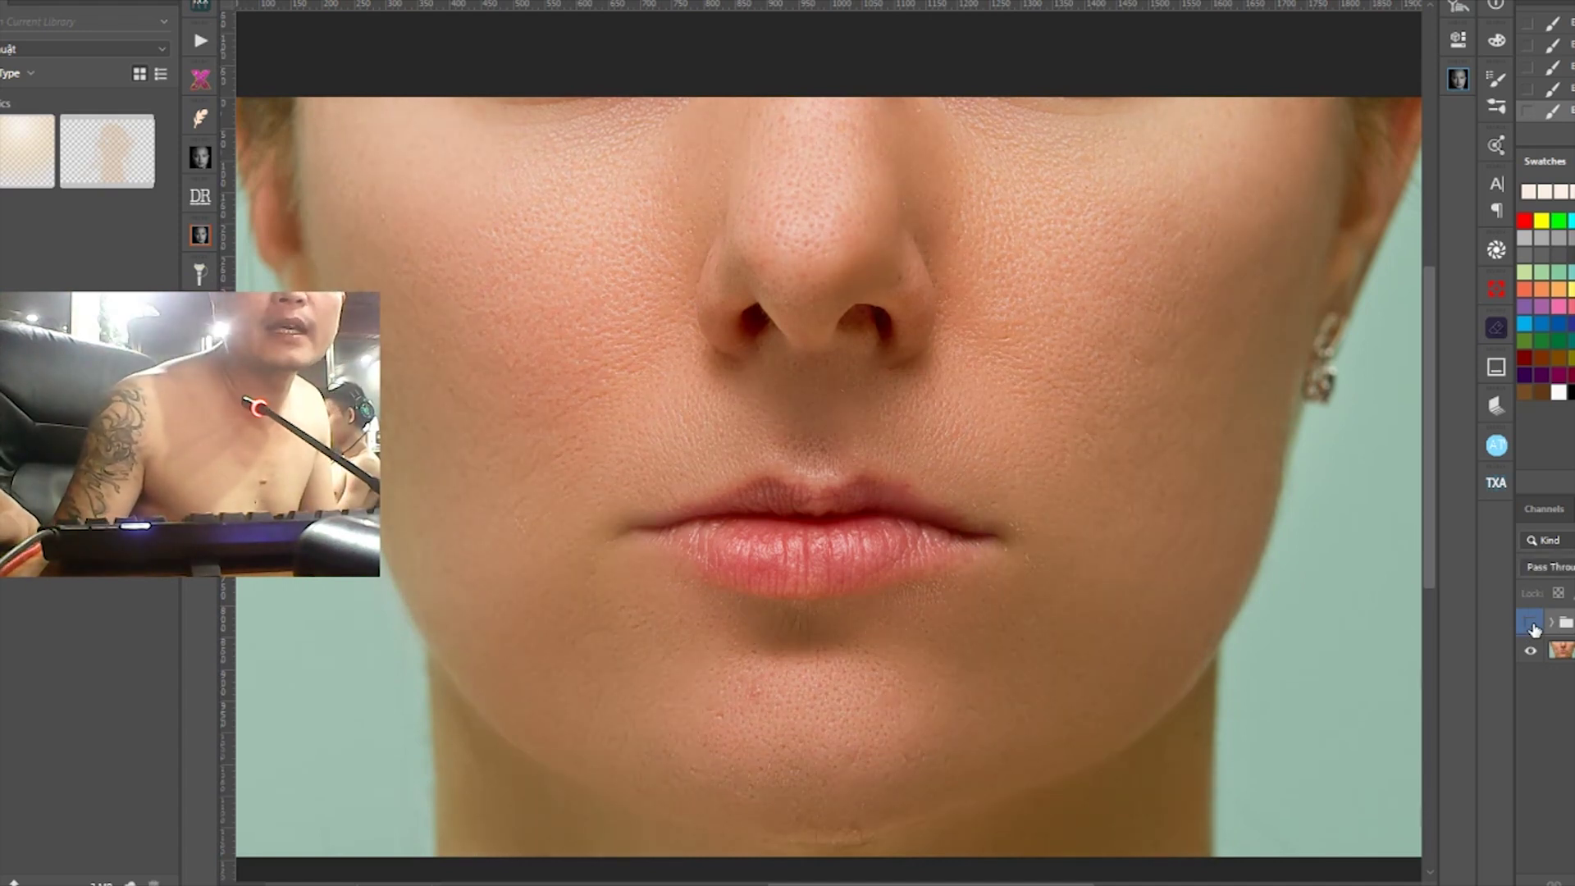
{"action": "left_click", "coordinate": [1530, 625]}
{"action": "left_click", "coordinate": [1530, 625]}
{"action": "left_click", "coordinate": [1531, 625]}
{"action": "left_click", "coordinate": [1531, 625]}
{"action": "left_click", "coordinate": [1530, 625]}
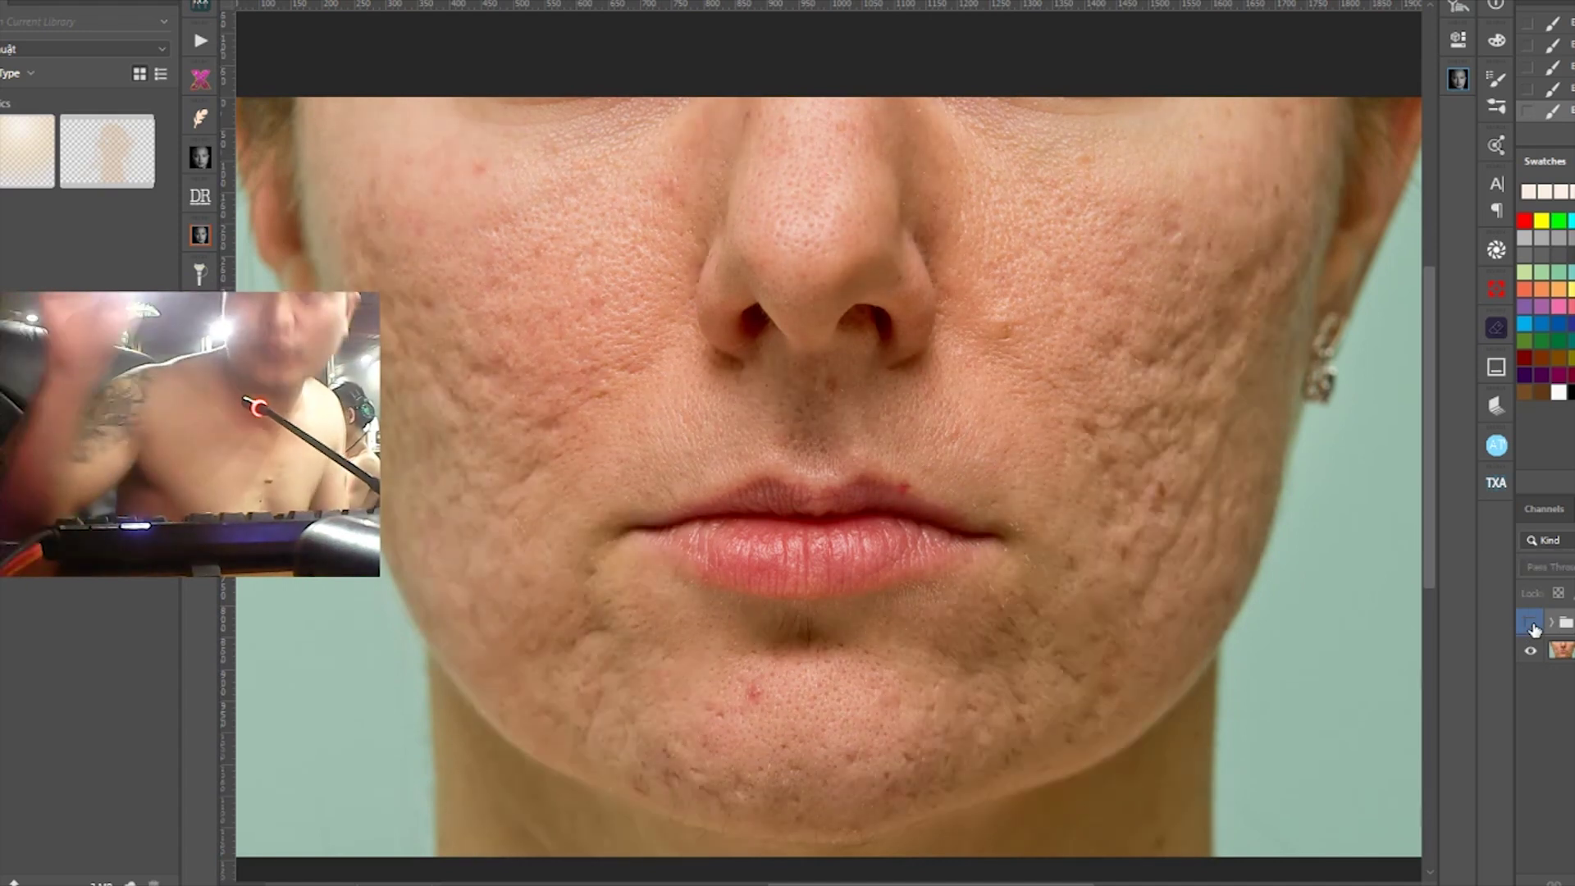
{"action": "left_click", "coordinate": [1531, 625]}
{"action": "left_click", "coordinate": [1530, 624]}
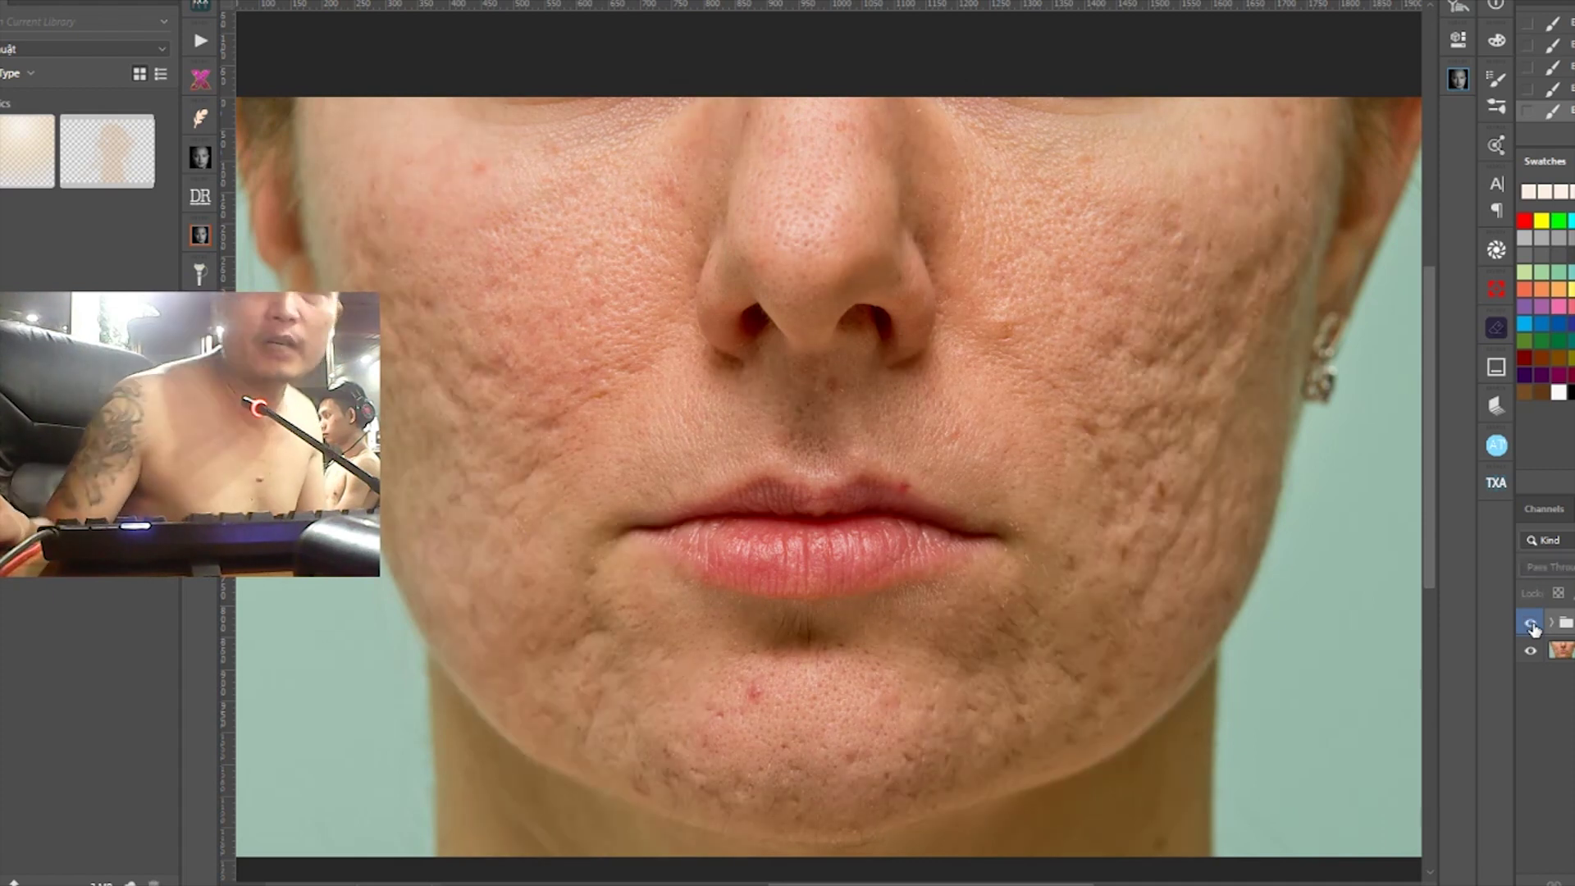
{"action": "left_click", "coordinate": [1531, 625]}
{"action": "left_click", "coordinate": [1531, 625]}
{"action": "left_click", "coordinate": [1530, 625]}
{"action": "left_click", "coordinate": [1530, 625]}
{"action": "left_click", "coordinate": [1530, 625]}
{"action": "left_click", "coordinate": [1530, 625]}
{"action": "left_click", "coordinate": [1530, 625]}
{"action": "left_click", "coordinate": [1531, 625]}
{"action": "left_click", "coordinate": [1530, 625]}
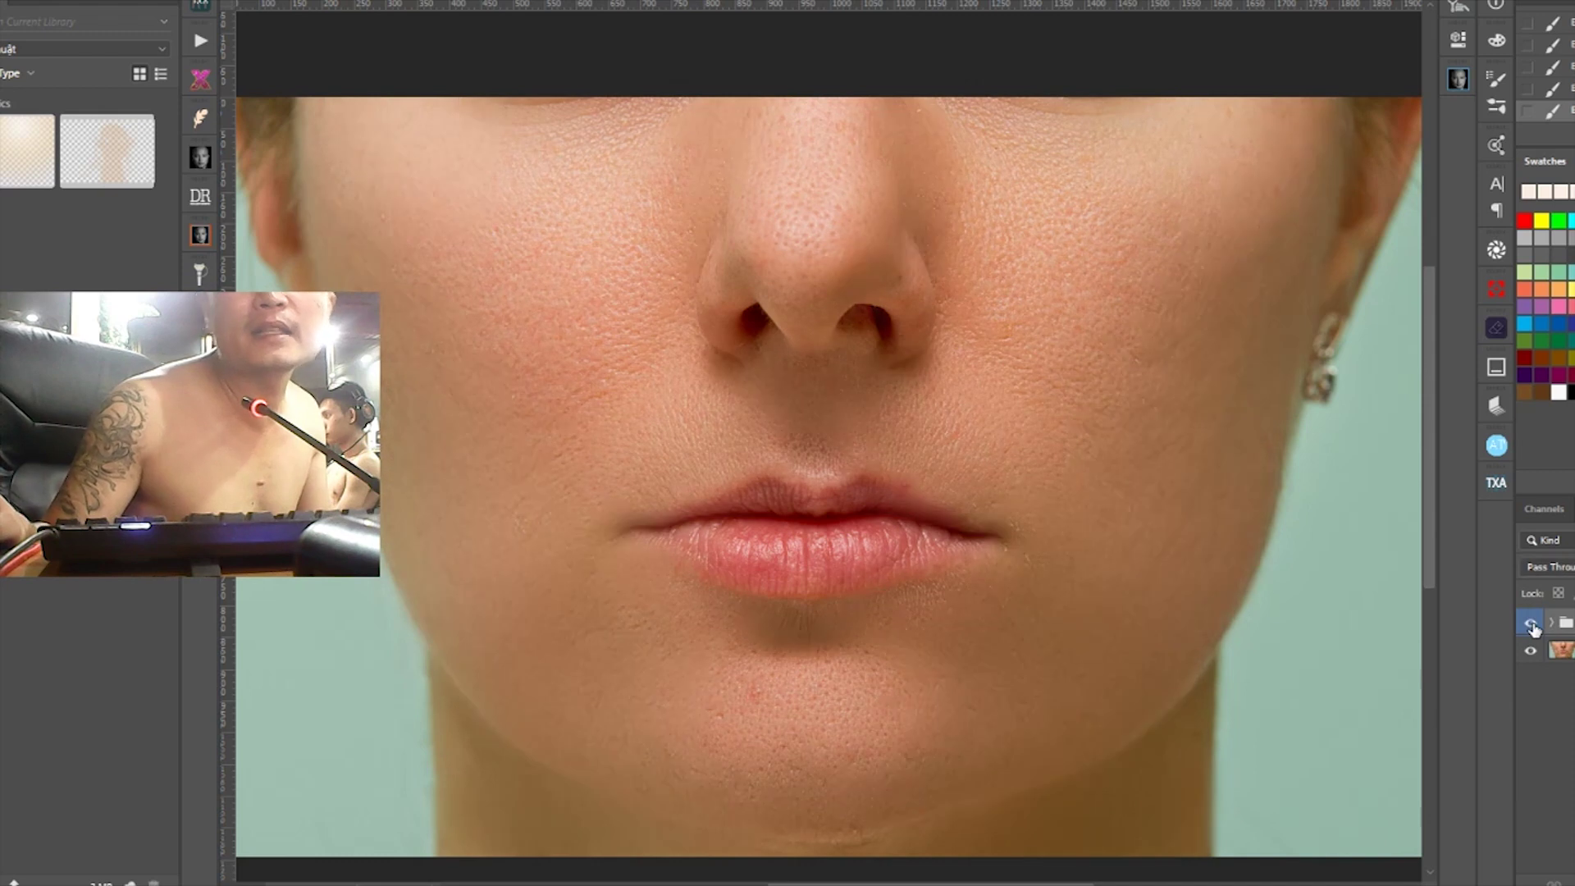
{"action": "left_click", "coordinate": [1530, 625]}
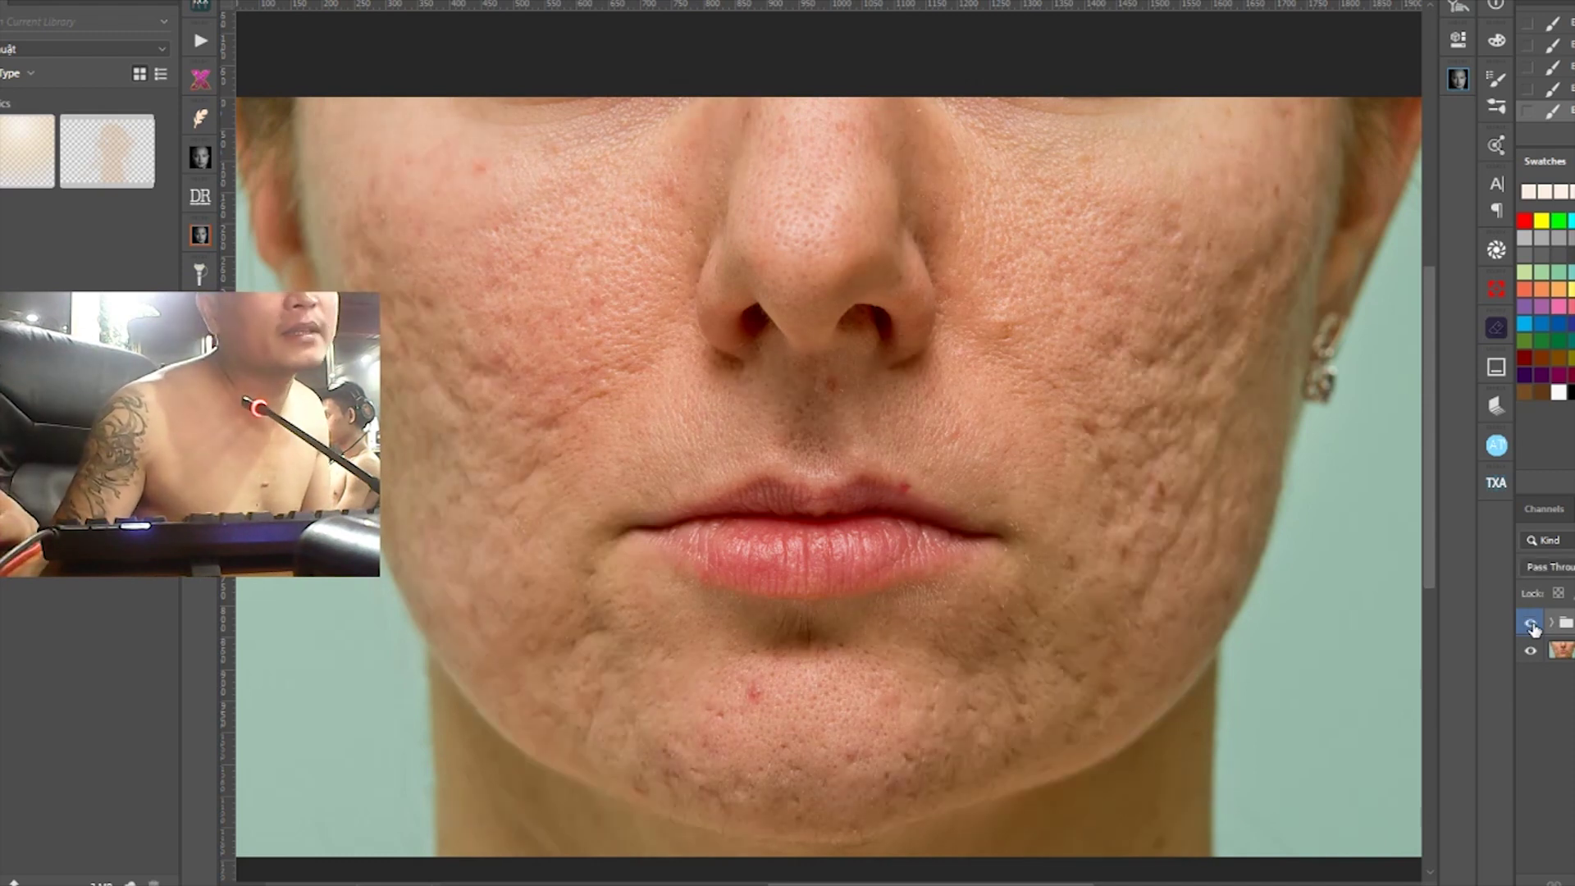
{"action": "left_click", "coordinate": [1531, 625]}
{"action": "key", "text": "ctrl+plus"}
{"action": "left_click_drag", "start_coordinate": [758, 429], "coordinate": [1072, 593]}
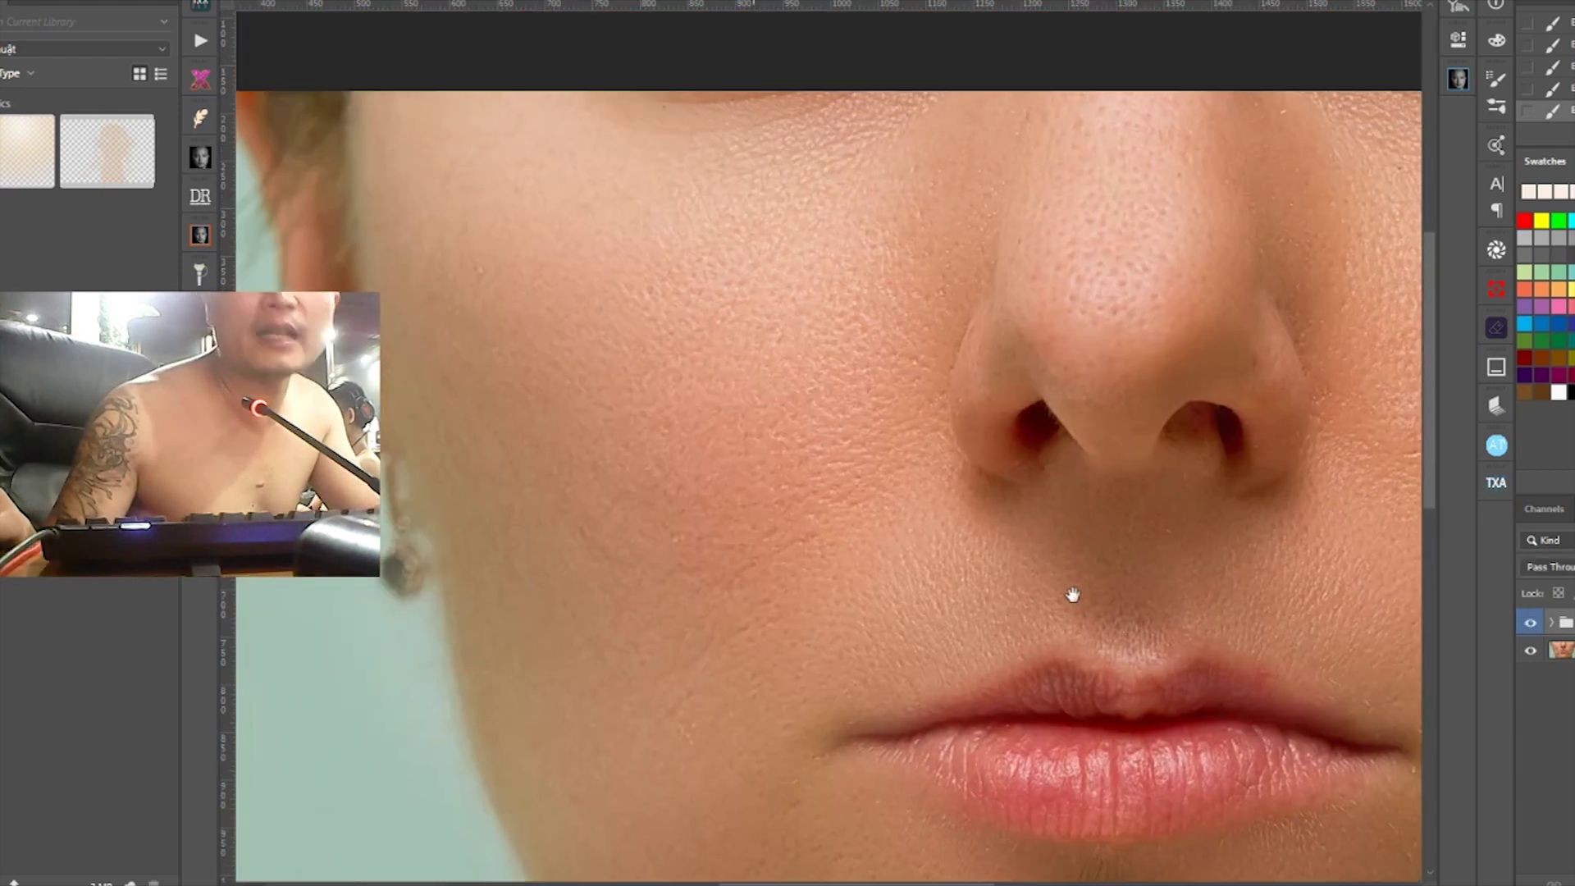
Delete the old retouch layer and rerun the TXA - XỬ LÝ DA action to Hue/Saturation
{"action": "key", "text": "ctrl+minus"}
{"action": "key", "text": "ctrl+minus"}
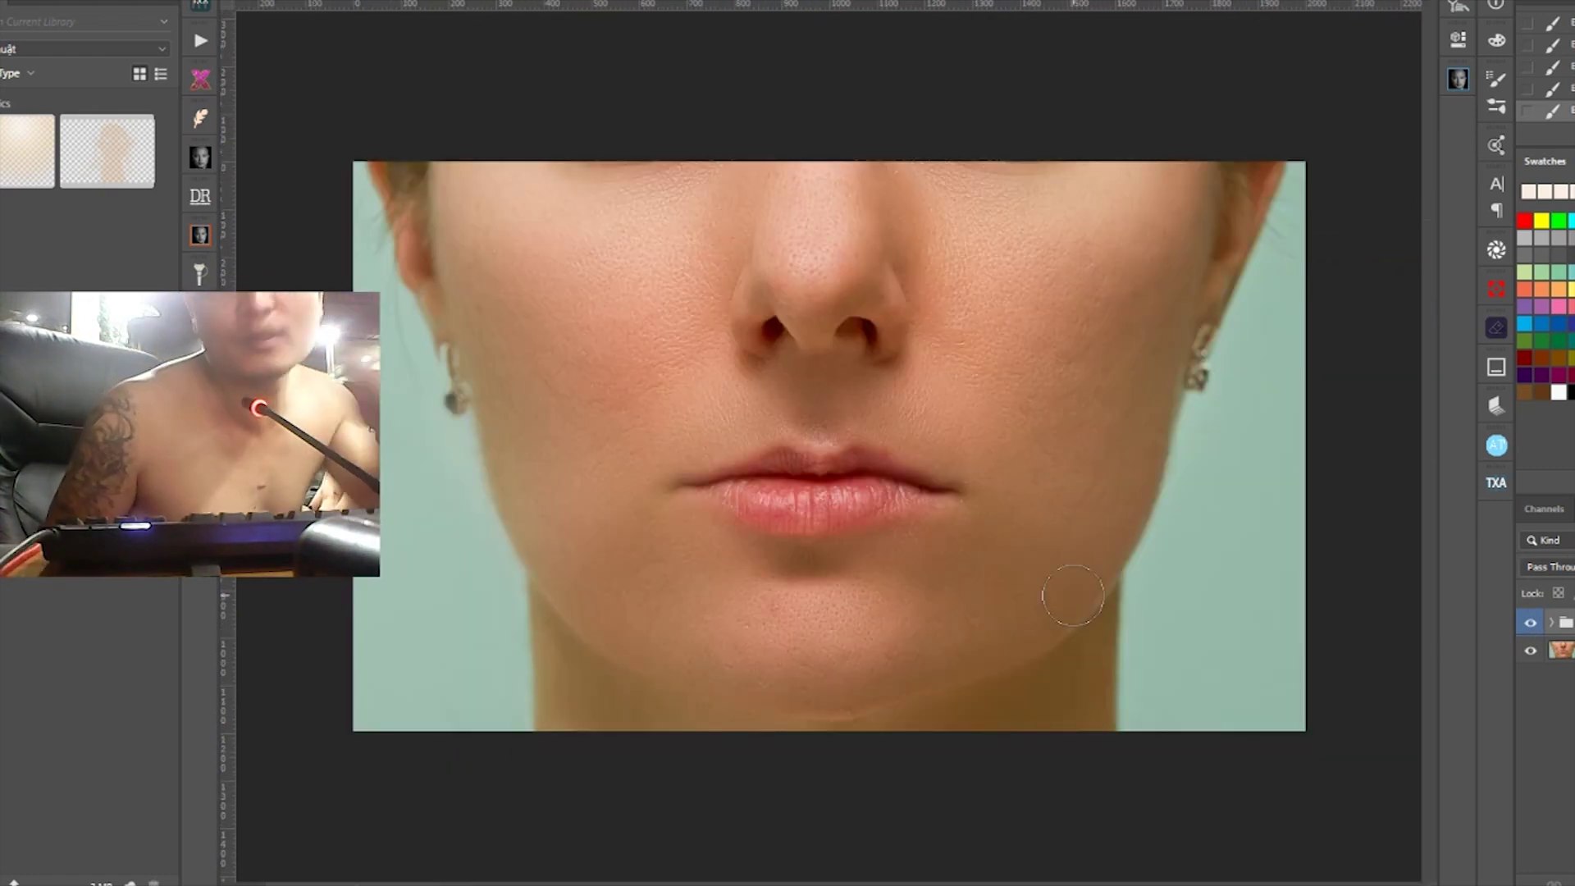
{"action": "left_click", "coordinate": [1531, 624]}
{"action": "key", "text": "Delete"}
{"action": "left_click", "coordinate": [203, 37]}
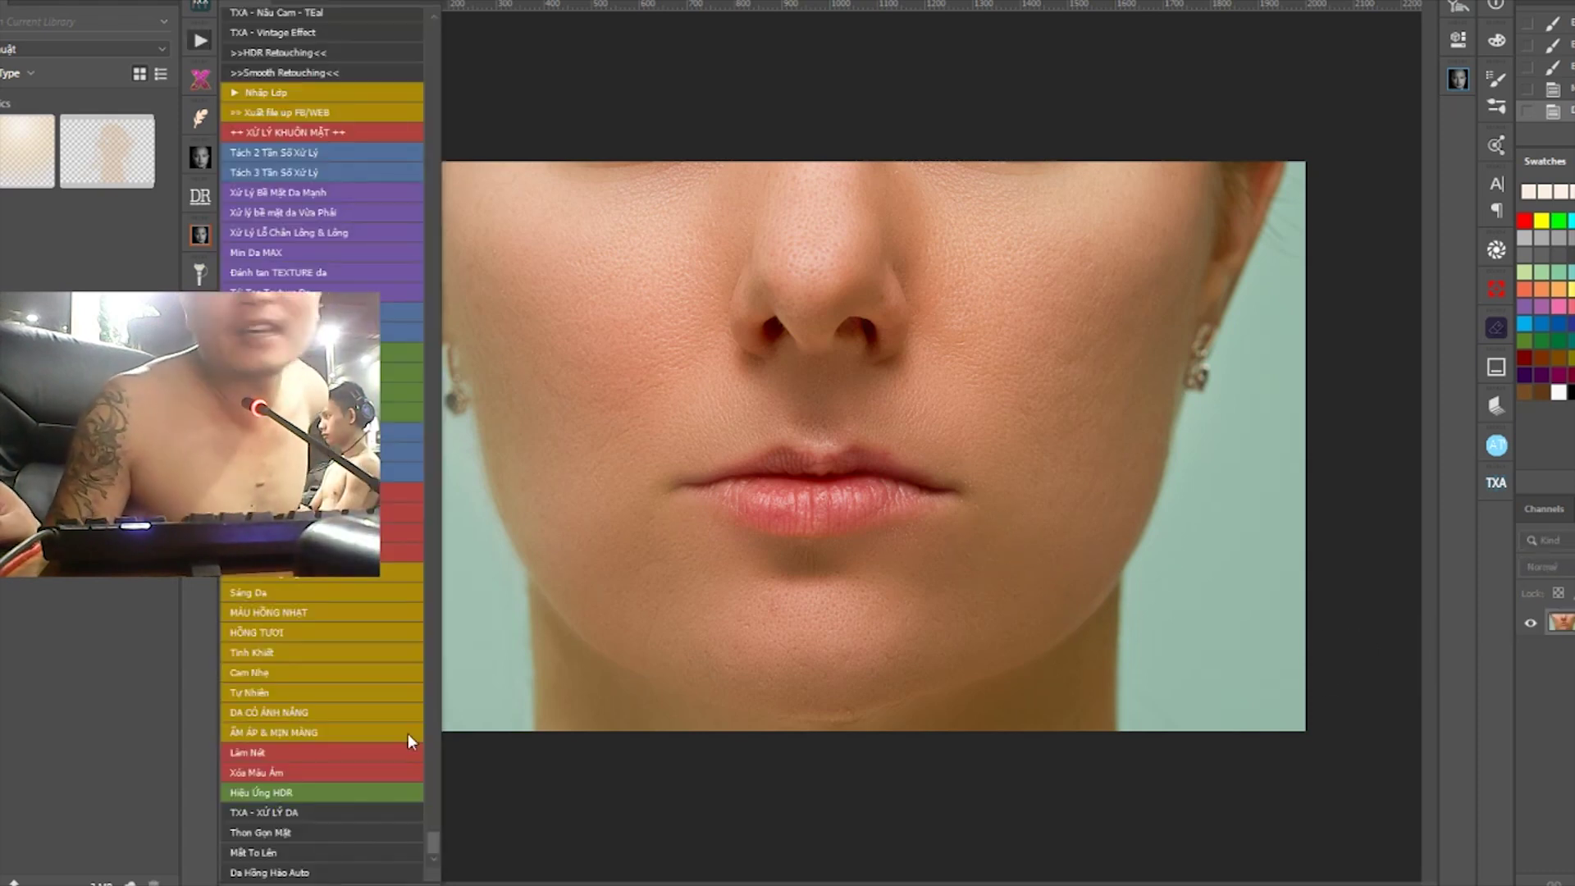
{"action": "left_click", "coordinate": [278, 811]}
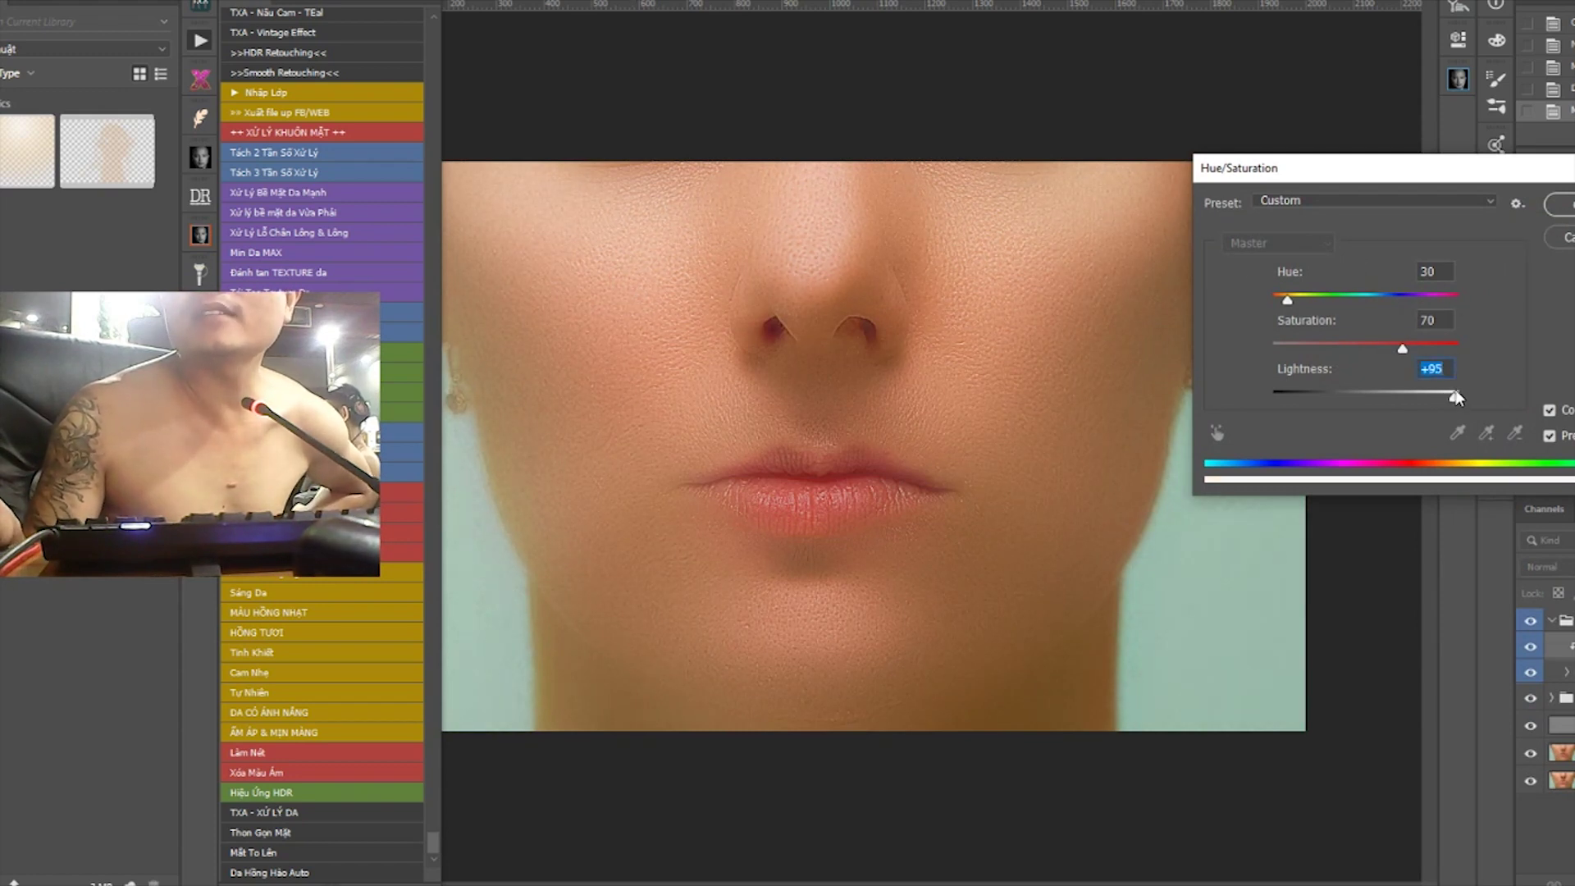
Accept Hue/Saturation, paint the retouch over nose, cheek and chin, then select Linear Light
{"action": "left_click", "coordinate": [1559, 205]}
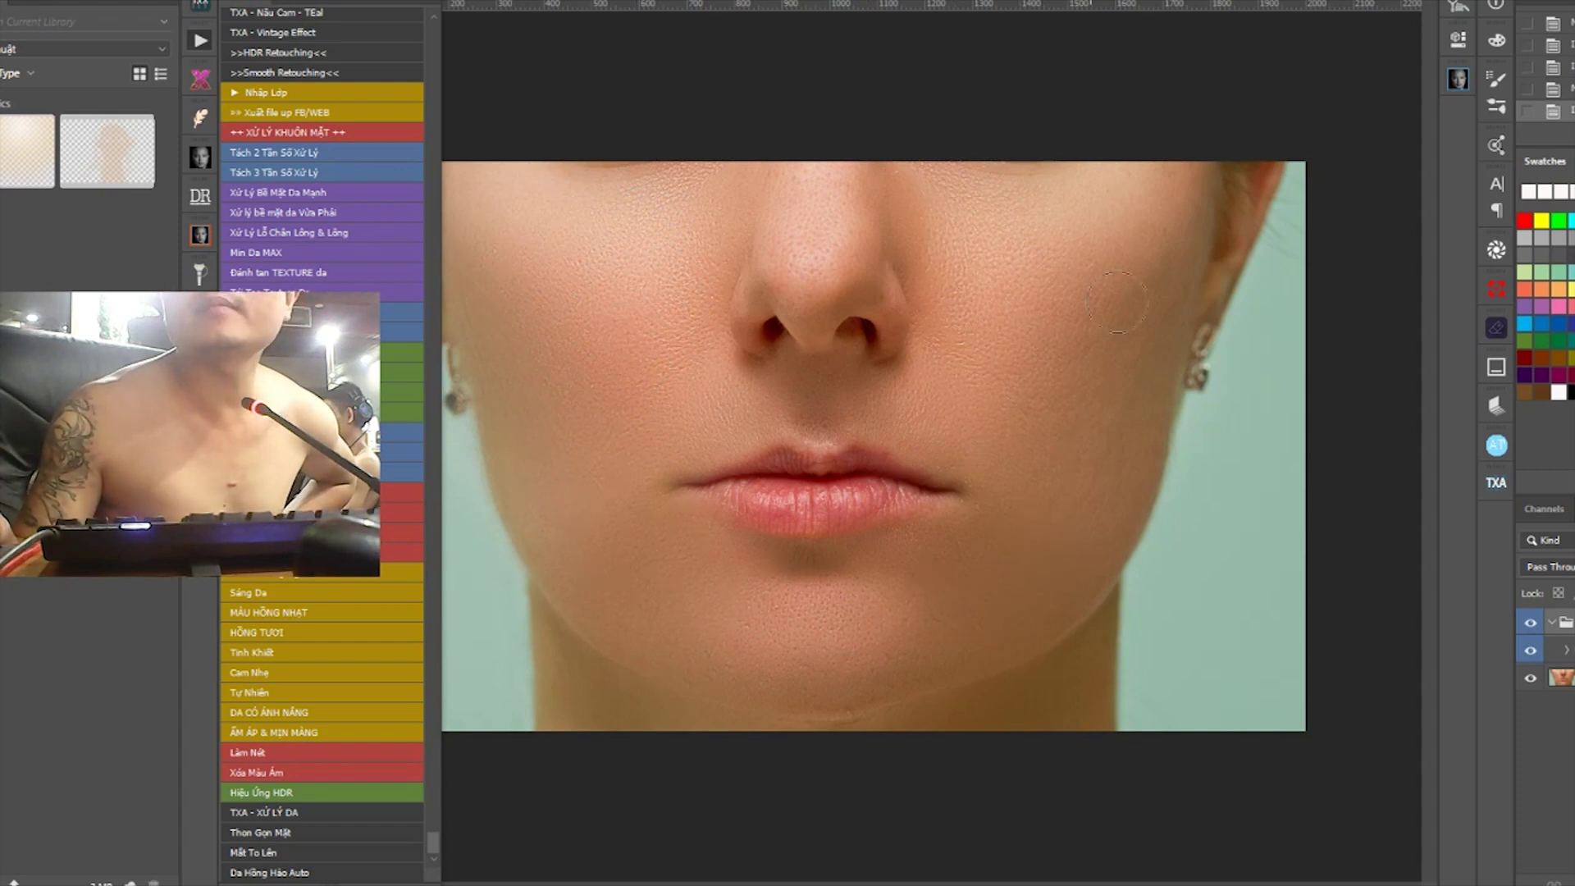
{"action": "mouse_move", "coordinate": [797, 174]}
{"action": "left_mouse_down"}
{"action": "mouse_move", "coordinate": [787, 209]}
{"action": "mouse_move", "coordinate": [756, 167]}
{"action": "mouse_move", "coordinate": [697, 308]}
{"action": "left_mouse_up"}
{"action": "left_click_drag", "start_coordinate": [758, 221], "coordinate": [775, 269]}
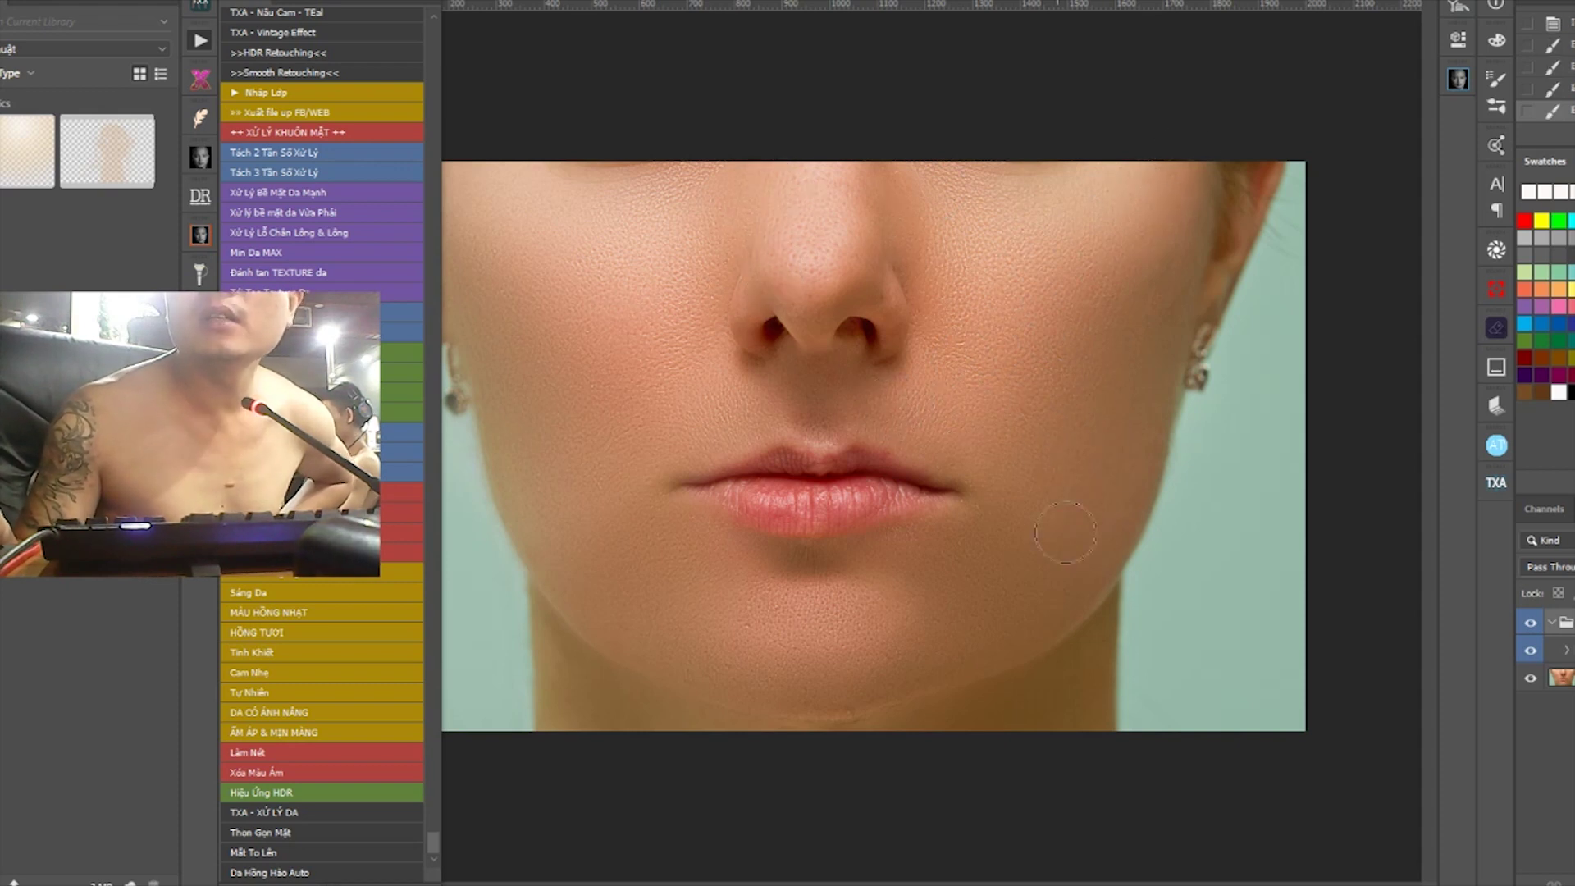
{"action": "mouse_move", "coordinate": [1065, 532]}
{"action": "left_mouse_down"}
{"action": "mouse_move", "coordinate": [1053, 590]}
{"action": "mouse_move", "coordinate": [847, 675]}
{"action": "left_mouse_up"}
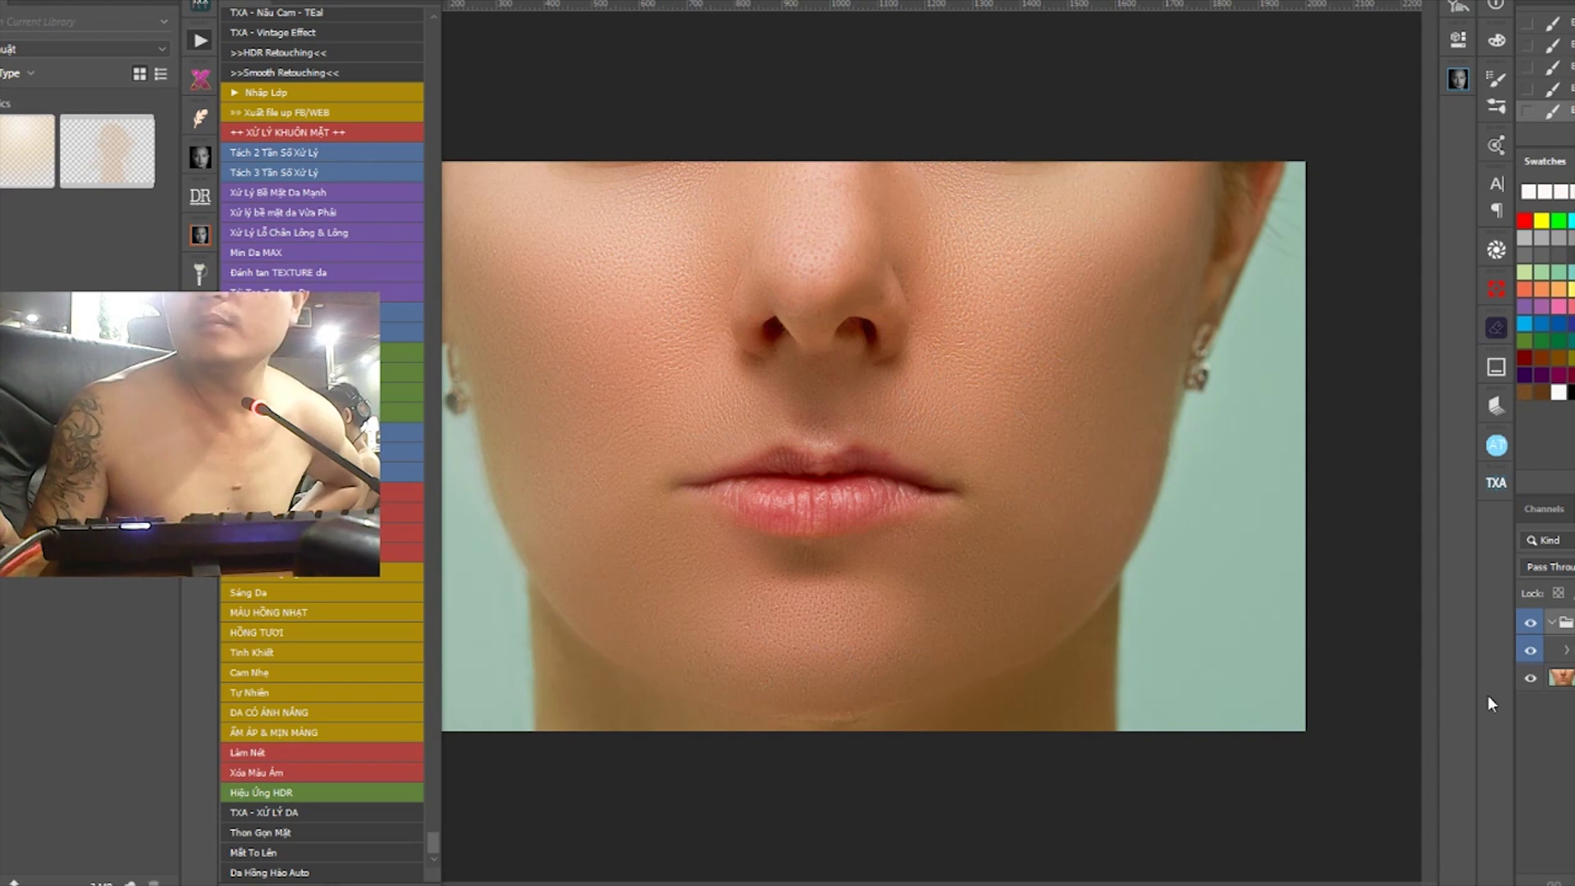
{"action": "left_click", "coordinate": [1552, 624]}
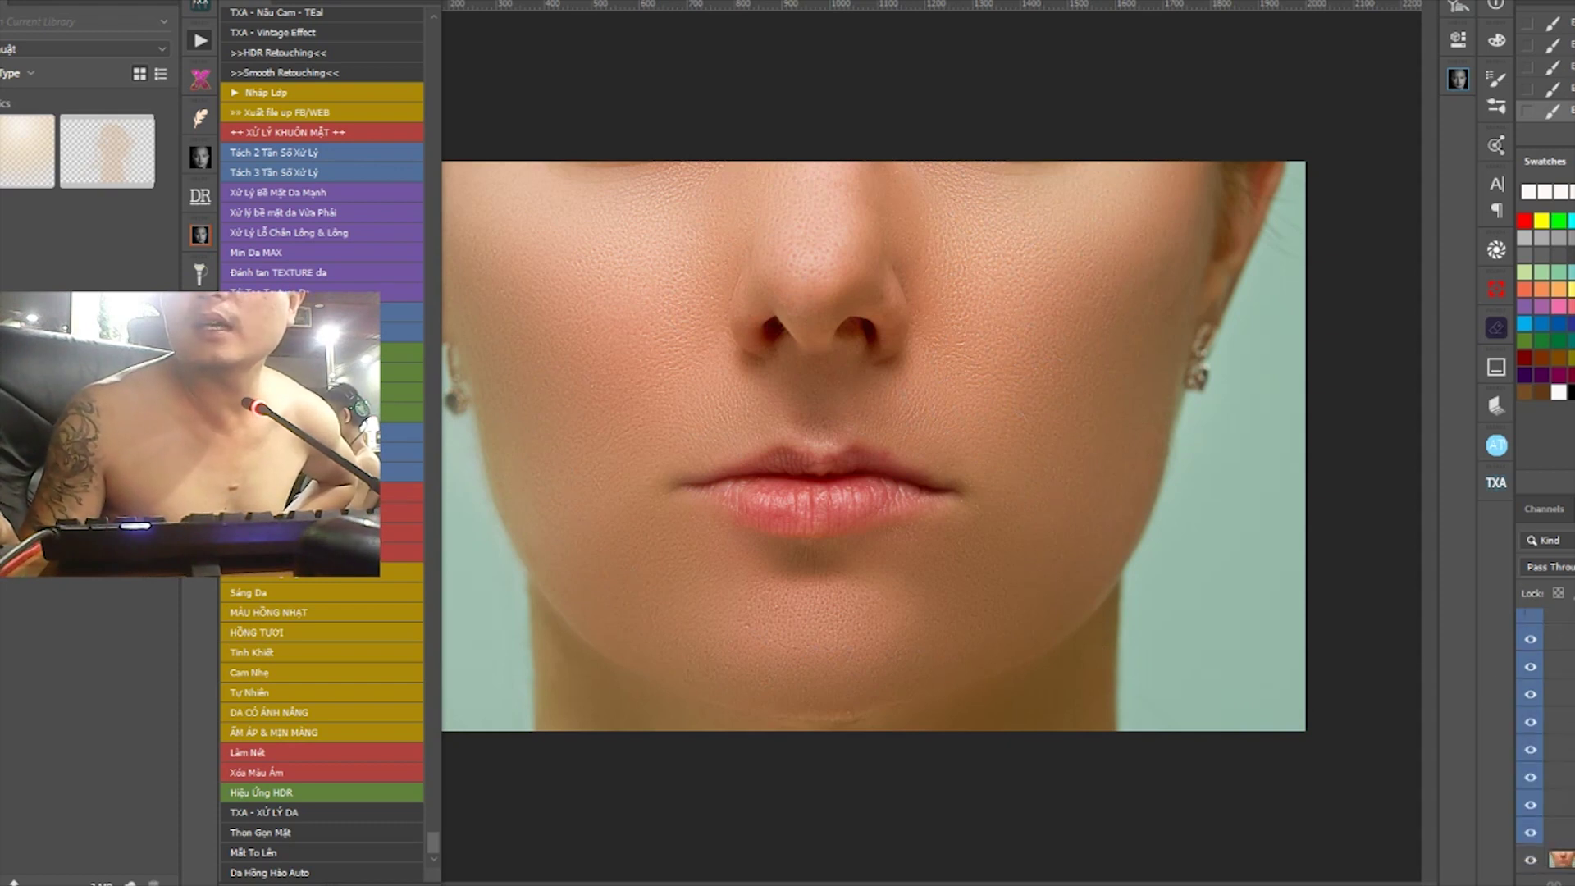
{"action": "left_click", "coordinate": [1562, 805]}
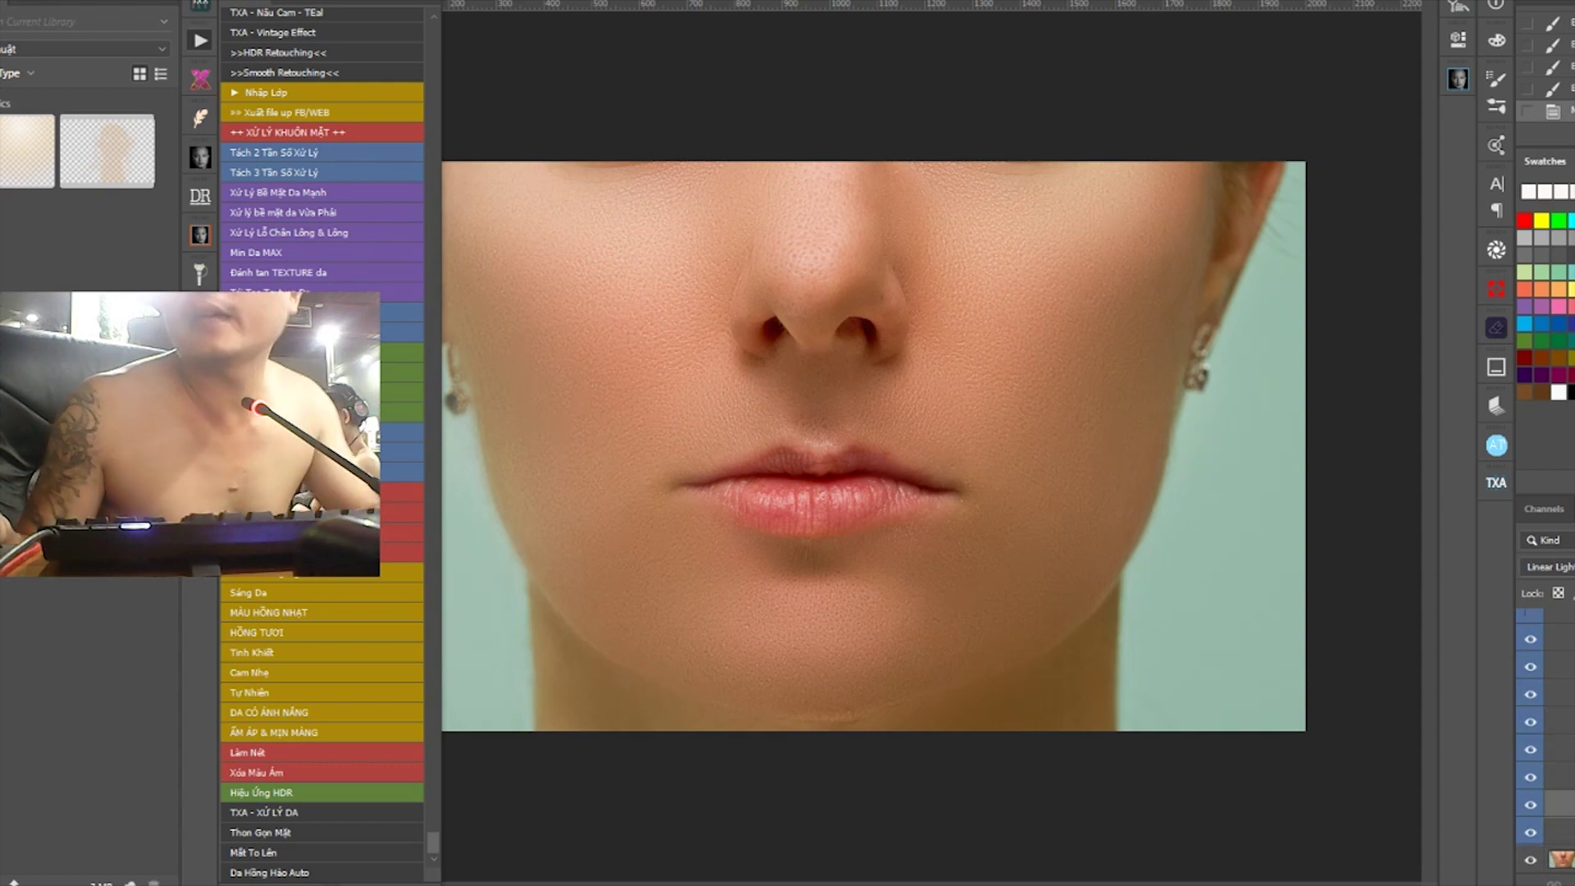
Merge the retouching group, revert to the original snapshot, and paste the smoothed face as a layer
{"action": "left_click", "coordinate": [1552, 623]}
{"action": "key", "text": "ctrl+shift+e"}
{"action": "left_click", "coordinate": [1562, 622]}
{"action": "key", "text": "Delete"}
{"action": "key", "text": "ctrl+a"}
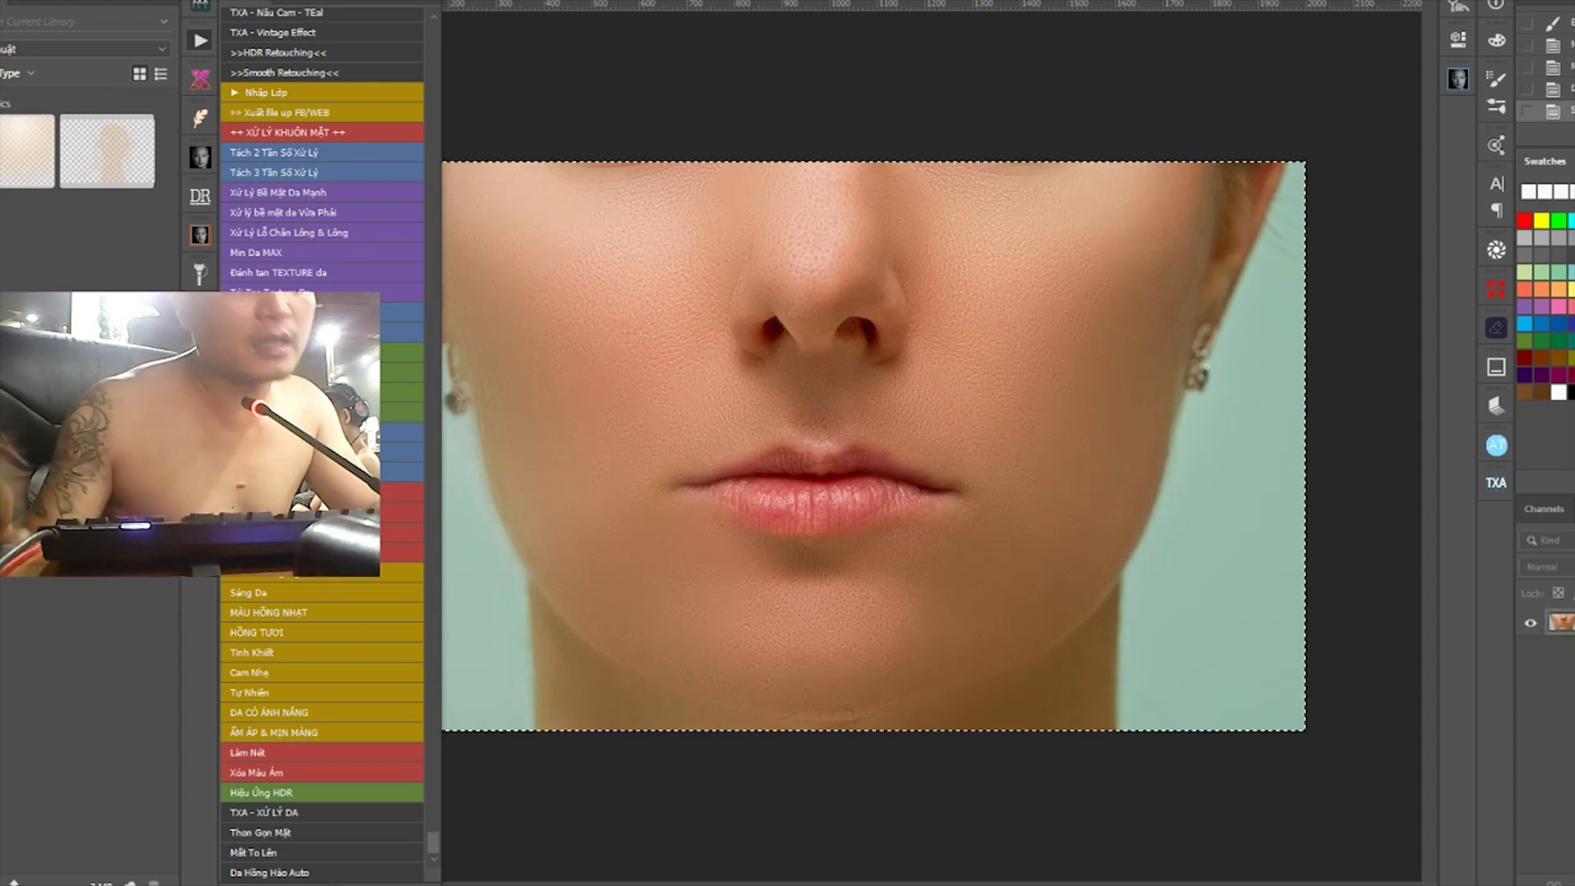
{"action": "scroll", "coordinate": [1552, 74], "scroll_direction": "up", "scroll_amount": 5}
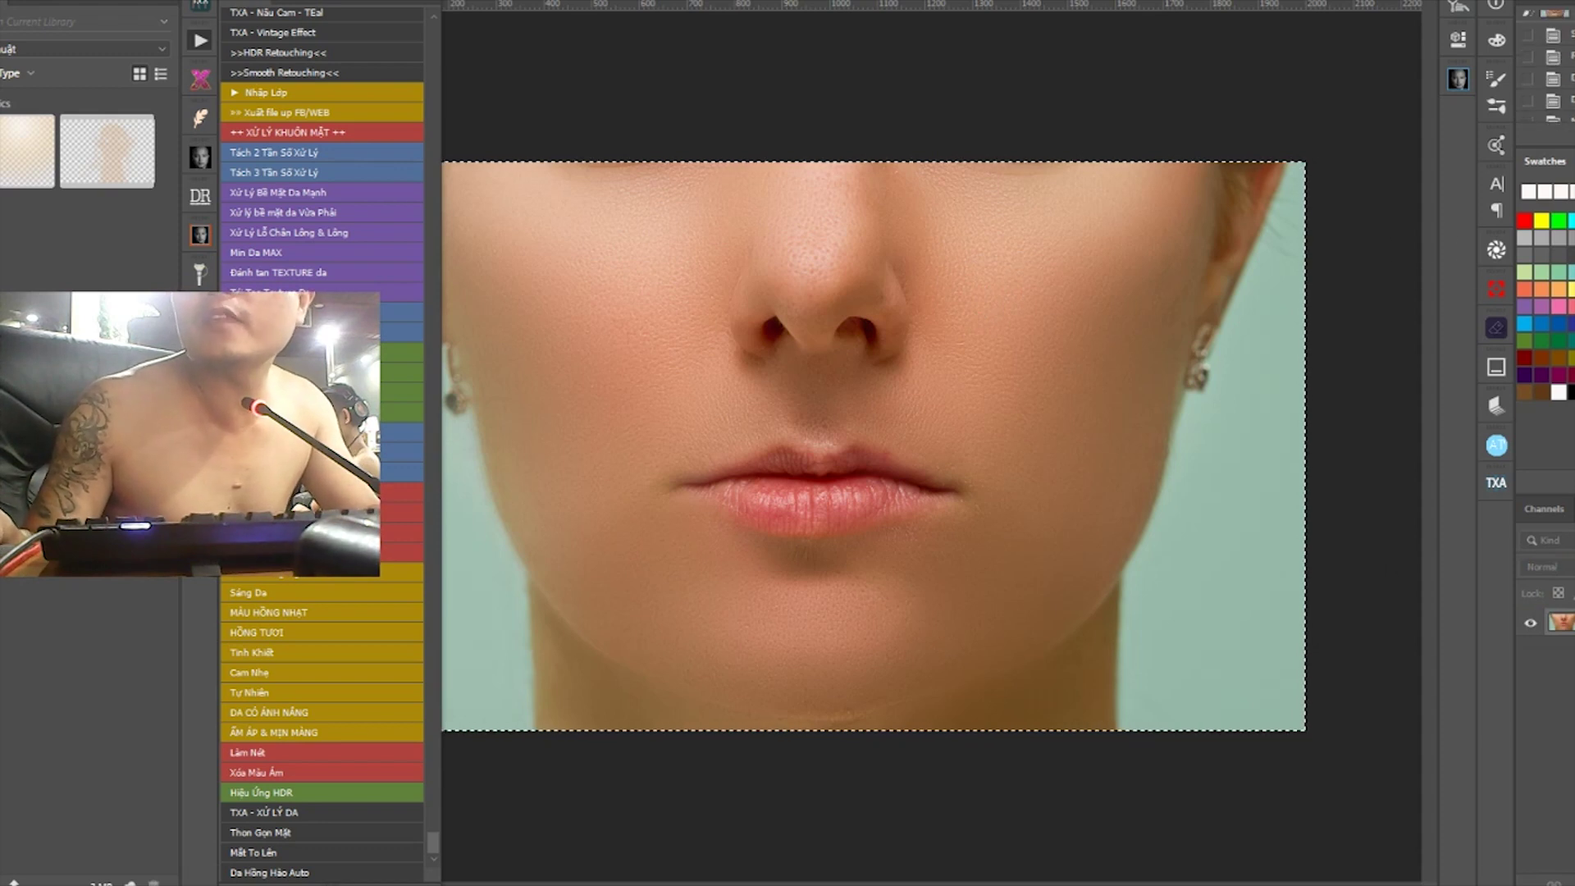
{"action": "left_click", "coordinate": [1555, 23]}
{"action": "key", "text": "ctrl+v"}
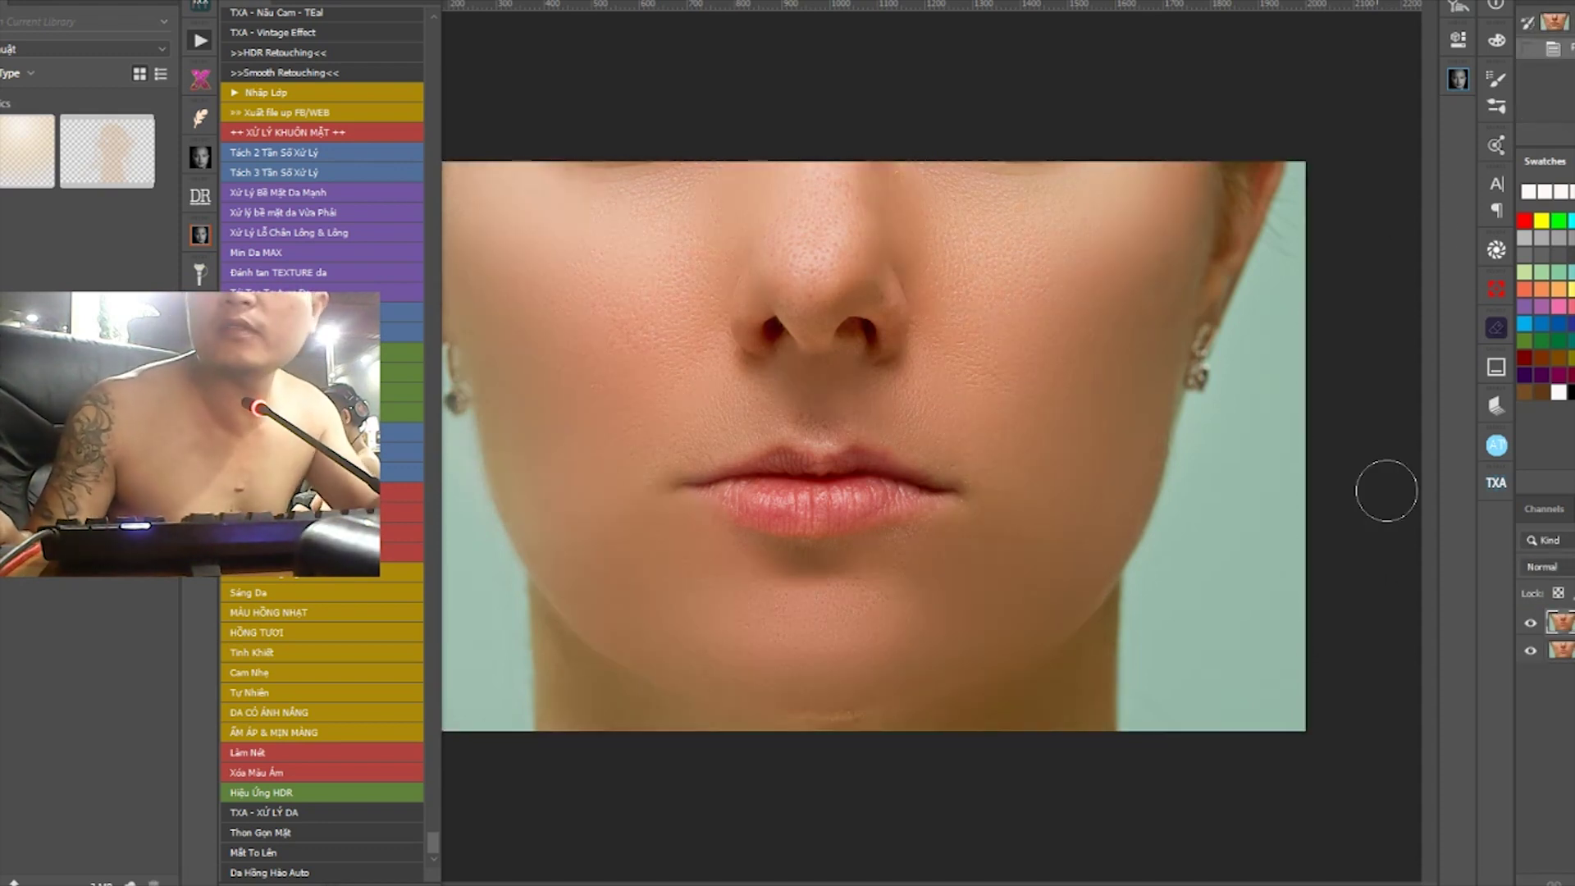
Toggle the smoothed layer around the mouth to compare it with the acne-scarred original
{"action": "left_click", "coordinate": [1530, 623]}
{"action": "left_click", "coordinate": [1530, 623]}
{"action": "left_click", "coordinate": [1531, 623]}
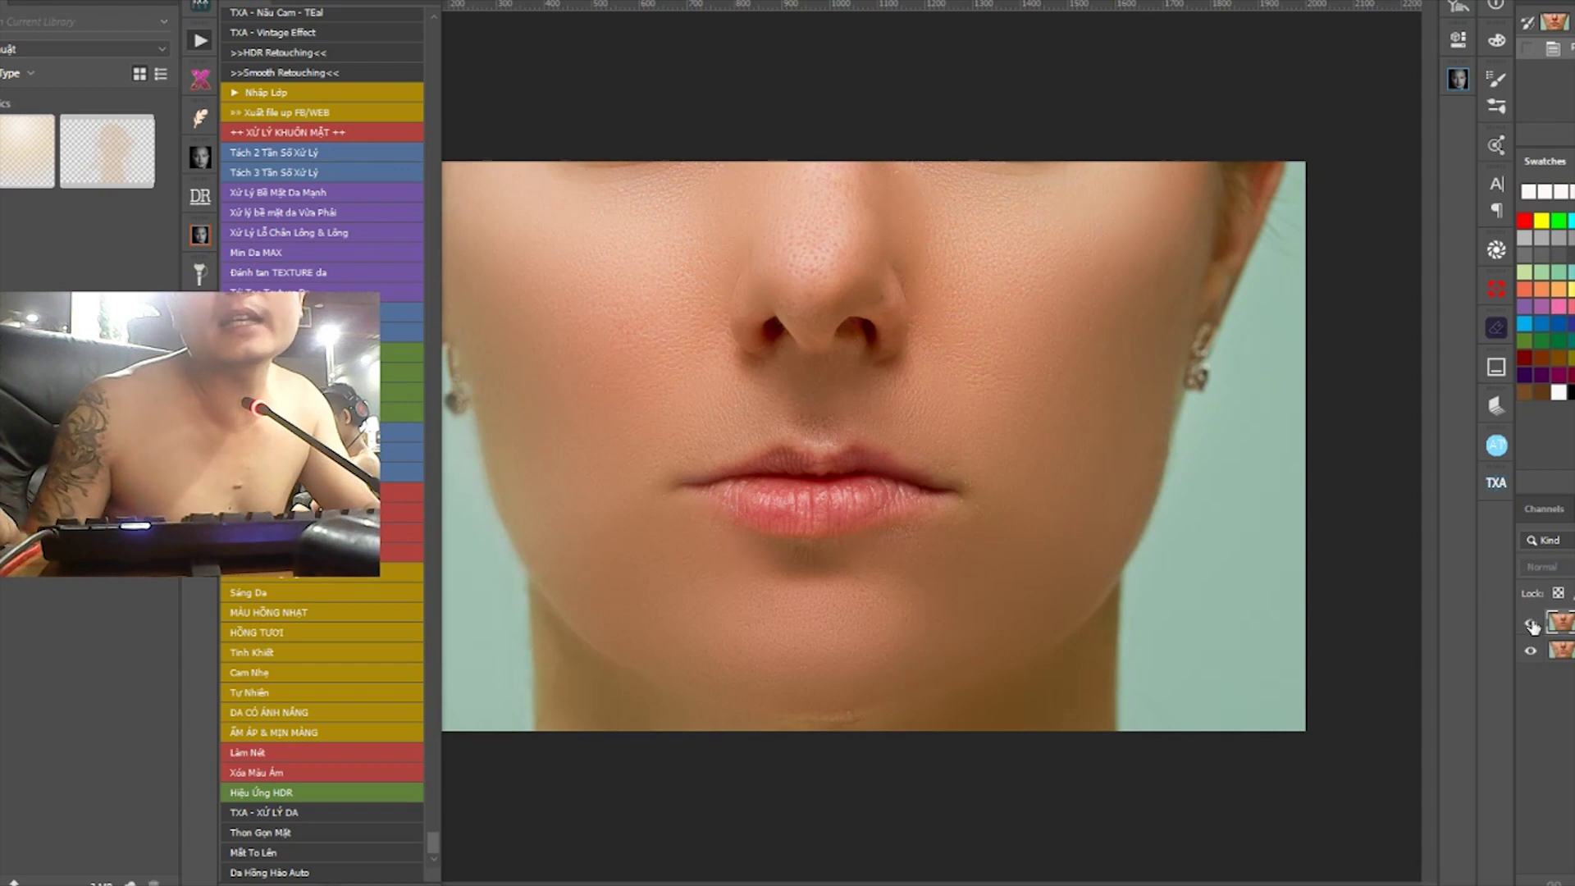
{"action": "left_click", "coordinate": [1530, 623]}
{"action": "scroll", "coordinate": [907, 517], "scroll_direction": "up", "scroll_amount": 3}
{"action": "scroll", "coordinate": [1068, 614], "scroll_direction": "up", "scroll_amount": 2}
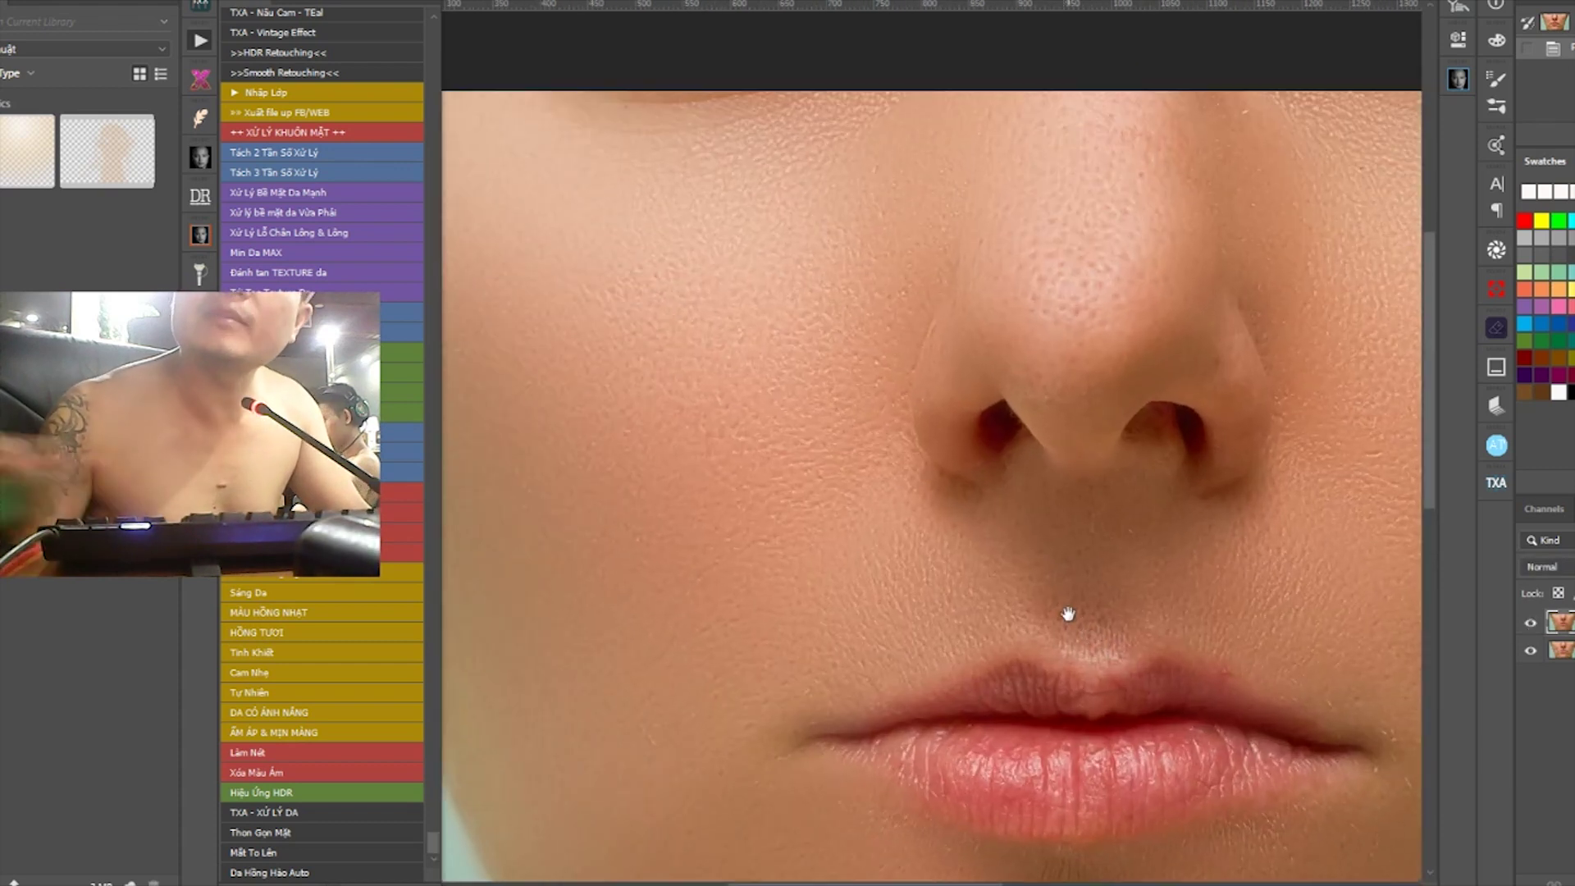
{"action": "left_click", "coordinate": [1534, 626]}
{"action": "left_click", "coordinate": [1534, 626]}
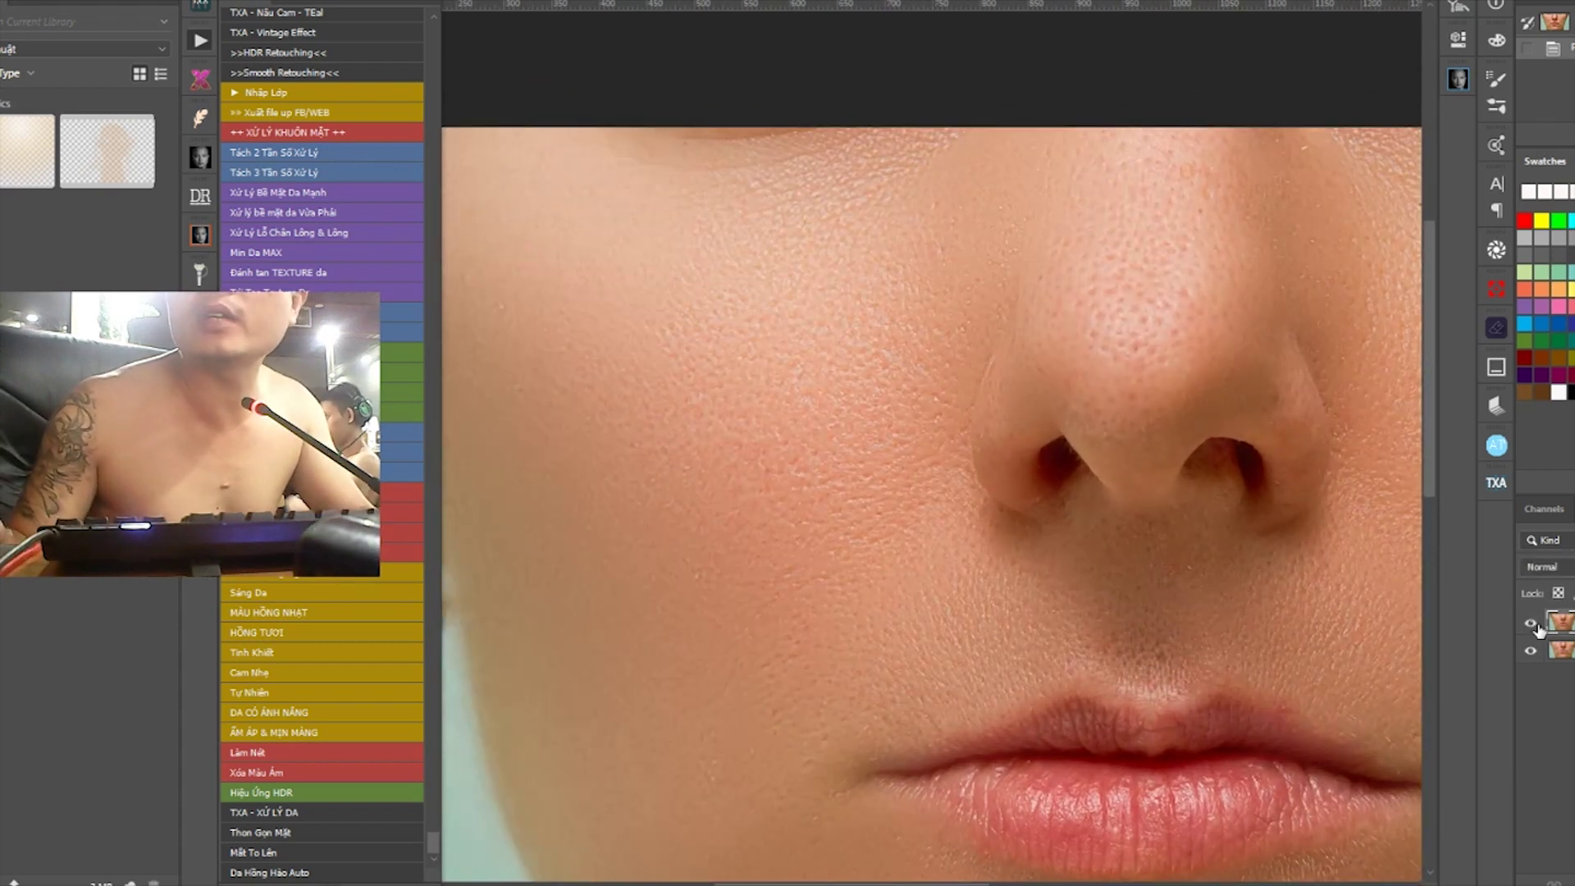
{"action": "key", "text": "ctrl+minus"}
{"action": "left_click_drag", "start_coordinate": [911, 598], "coordinate": [760, 552]}
{"action": "left_click", "coordinate": [1530, 624]}
{"action": "left_click", "coordinate": [1530, 624]}
{"action": "left_click", "coordinate": [1531, 624]}
{"action": "left_click", "coordinate": [1530, 623]}
{"action": "left_click", "coordinate": [1530, 625]}
{"action": "left_click", "coordinate": [1530, 625]}
{"action": "left_click", "coordinate": [1530, 625]}
{"action": "left_click", "coordinate": [1530, 625]}
{"action": "left_click", "coordinate": [1530, 625]}
{"action": "left_click", "coordinate": [1530, 625]}
{"action": "left_click", "coordinate": [1531, 625]}
{"action": "left_click", "coordinate": [1530, 625]}
{"action": "left_click", "coordinate": [1530, 625]}
{"action": "left_click", "coordinate": [1530, 625]}
{"action": "left_click", "coordinate": [1530, 625]}
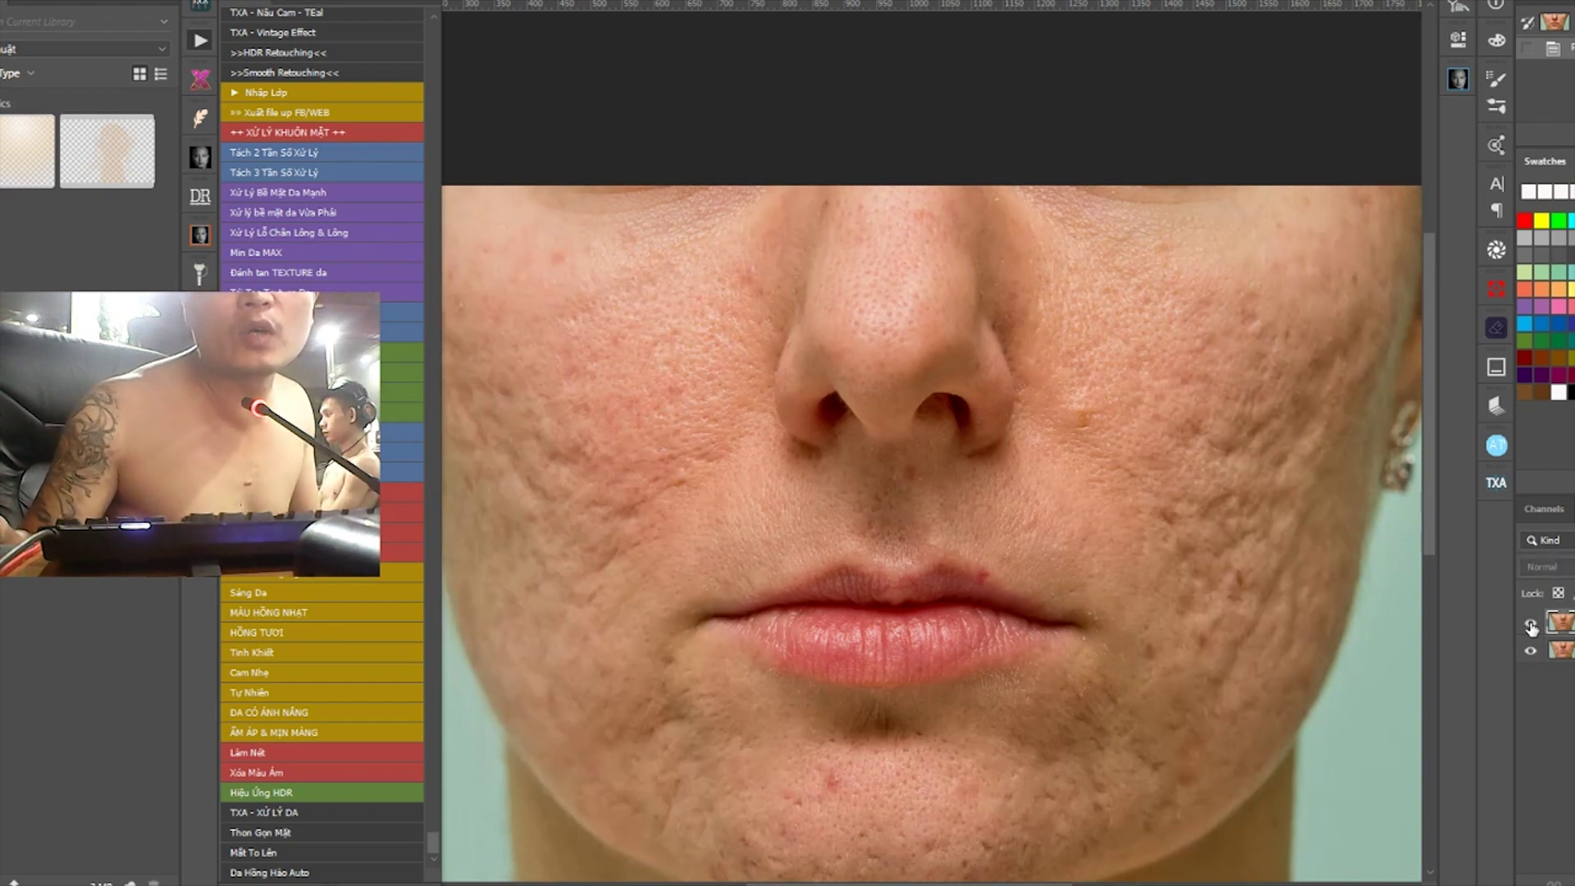
{"action": "left_click", "coordinate": [1530, 625]}
Compare smoothed and scarred skin on the cheek near the earring by toggling the layer
{"action": "scroll", "coordinate": [1020, 622], "scroll_direction": "up", "scroll_amount": 2}
{"action": "mouse_move", "coordinate": [1021, 619]}
{"action": "left_mouse_down"}
{"action": "mouse_move", "coordinate": [780, 604]}
{"action": "mouse_move", "coordinate": [714, 580]}
{"action": "left_mouse_up"}
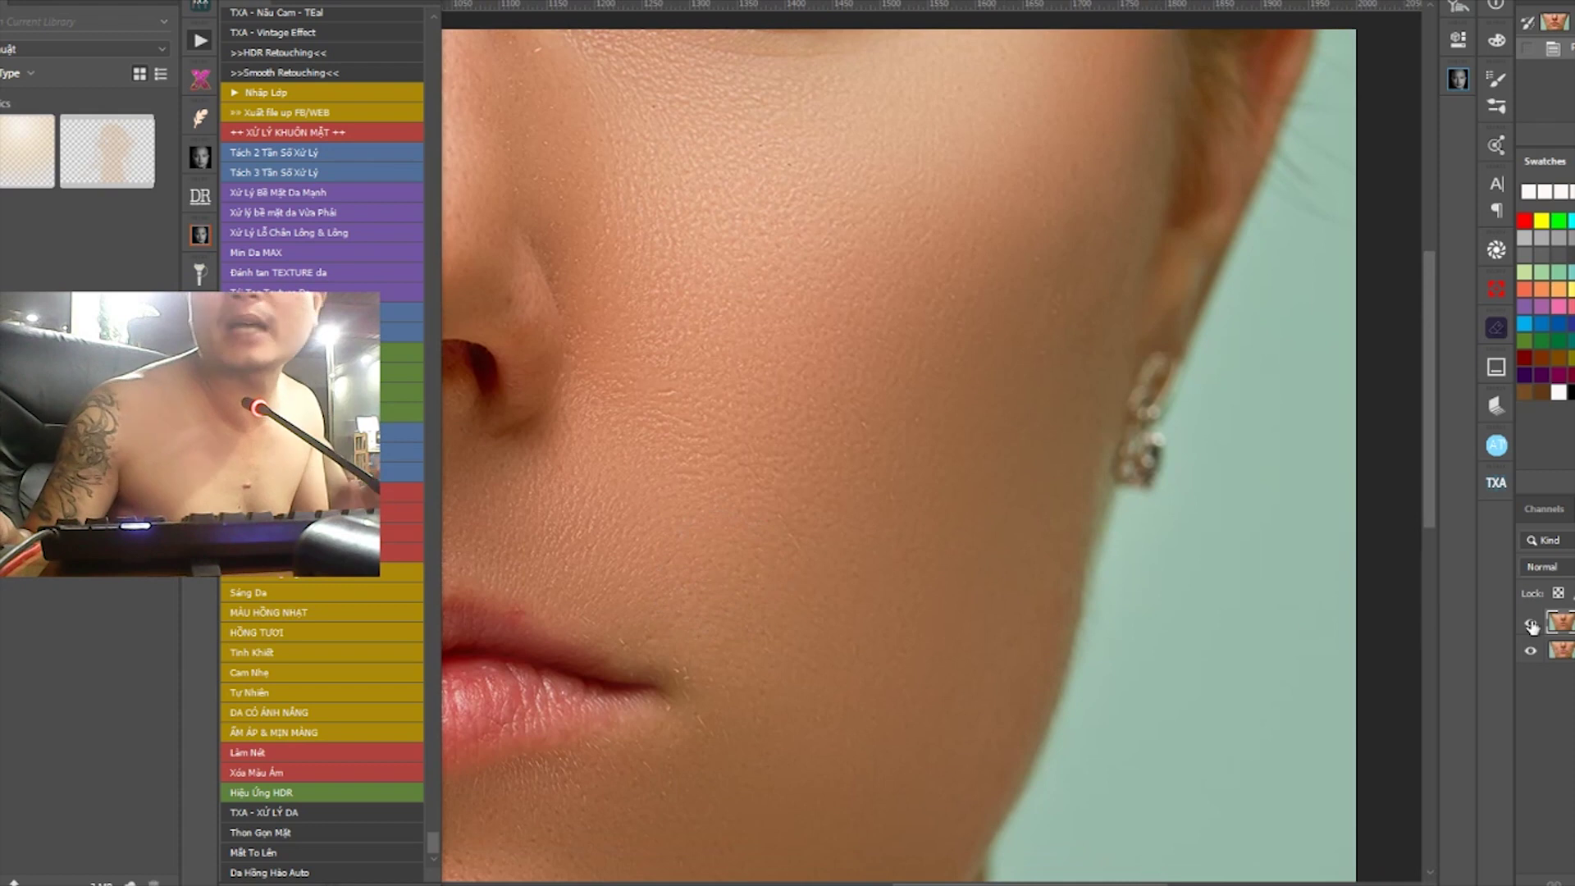
{"action": "left_click", "coordinate": [1530, 625]}
{"action": "left_click", "coordinate": [1530, 625]}
{"action": "left_click", "coordinate": [1530, 625]}
{"action": "left_click", "coordinate": [1531, 625]}
{"action": "left_click", "coordinate": [1530, 625]}
{"action": "left_click", "coordinate": [1530, 625]}
{"action": "key", "text": "ctrl+minus"}
{"action": "left_click", "coordinate": [1531, 625]}
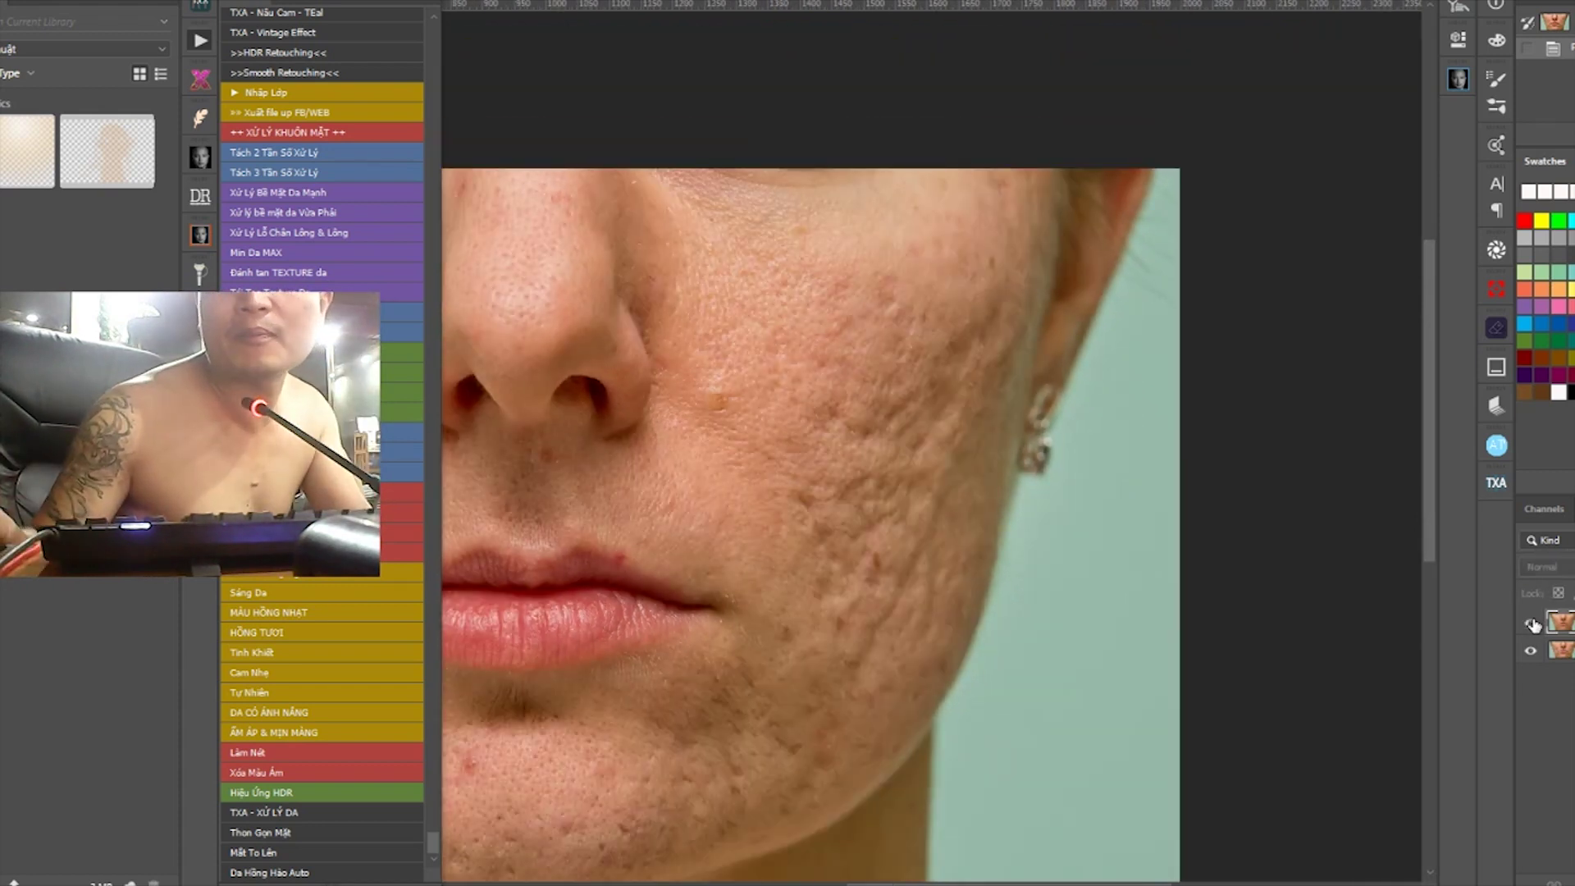
{"action": "left_click", "coordinate": [1531, 625]}
{"action": "key", "text": "ctrl+plus"}
{"action": "left_click", "coordinate": [1530, 625]}
{"action": "left_click", "coordinate": [1530, 625]}
{"action": "left_click", "coordinate": [1530, 625]}
{"action": "left_click", "coordinate": [1530, 625]}
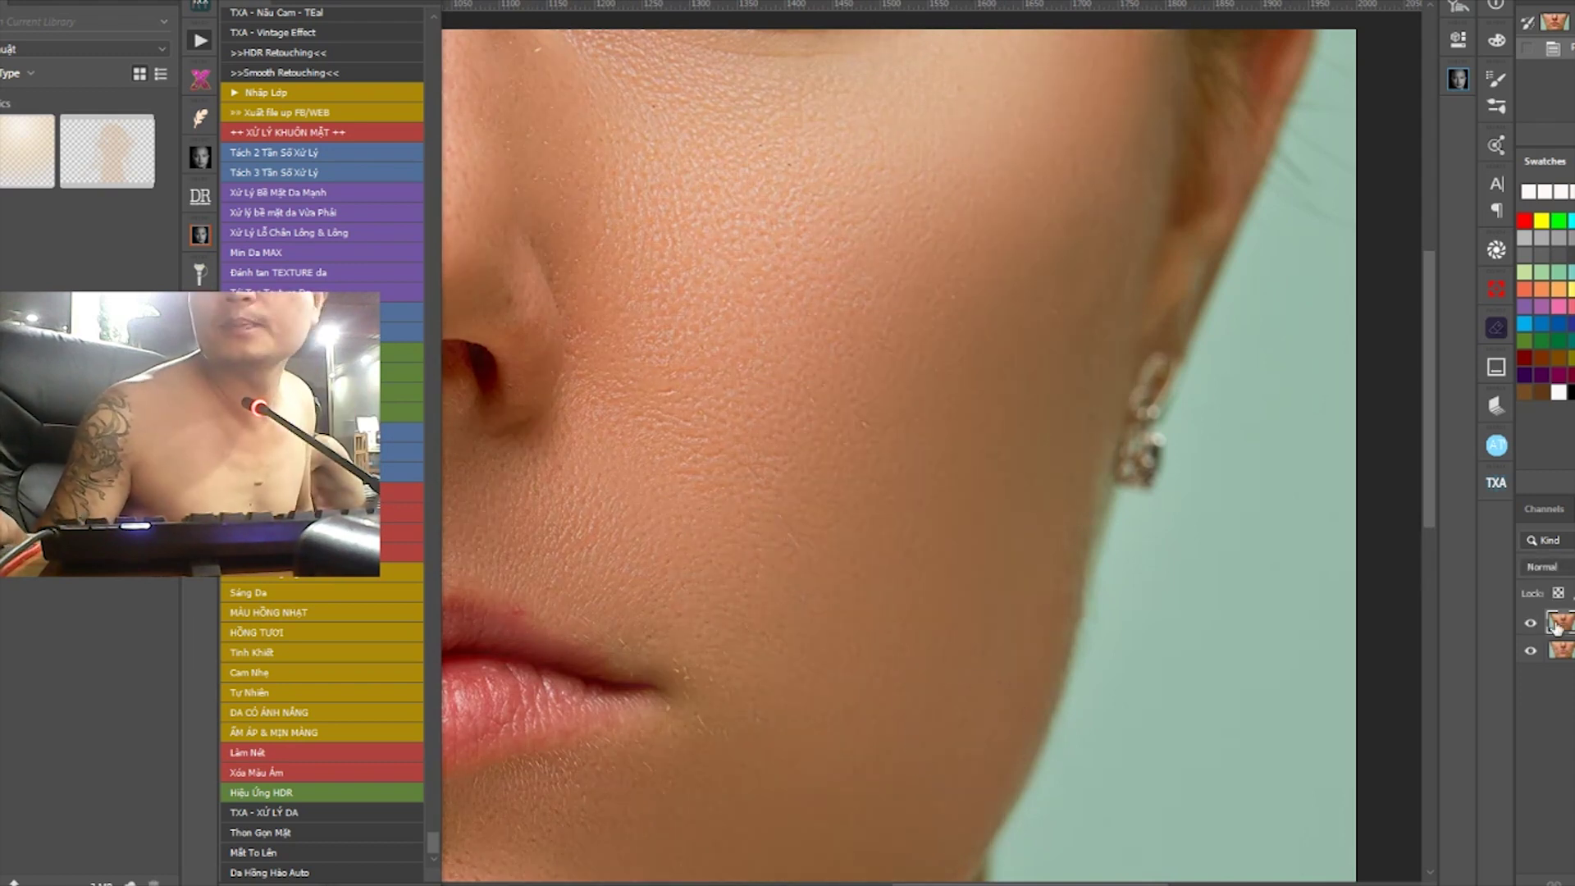
{"action": "left_click", "coordinate": [1531, 625]}
{"action": "left_click", "coordinate": [1531, 625]}
{"action": "left_click", "coordinate": [1531, 625]}
{"action": "left_click", "coordinate": [1530, 625]}
{"action": "left_click", "coordinate": [1531, 625]}
{"action": "left_click", "coordinate": [1531, 625]}
Inspect the cheek at 200%, zoom out to the whole face, and duplicate the smoothed layer
{"action": "left_click_drag", "start_coordinate": [978, 625], "coordinate": [1044, 503]}
{"action": "key", "text": "ctrl+plus"}
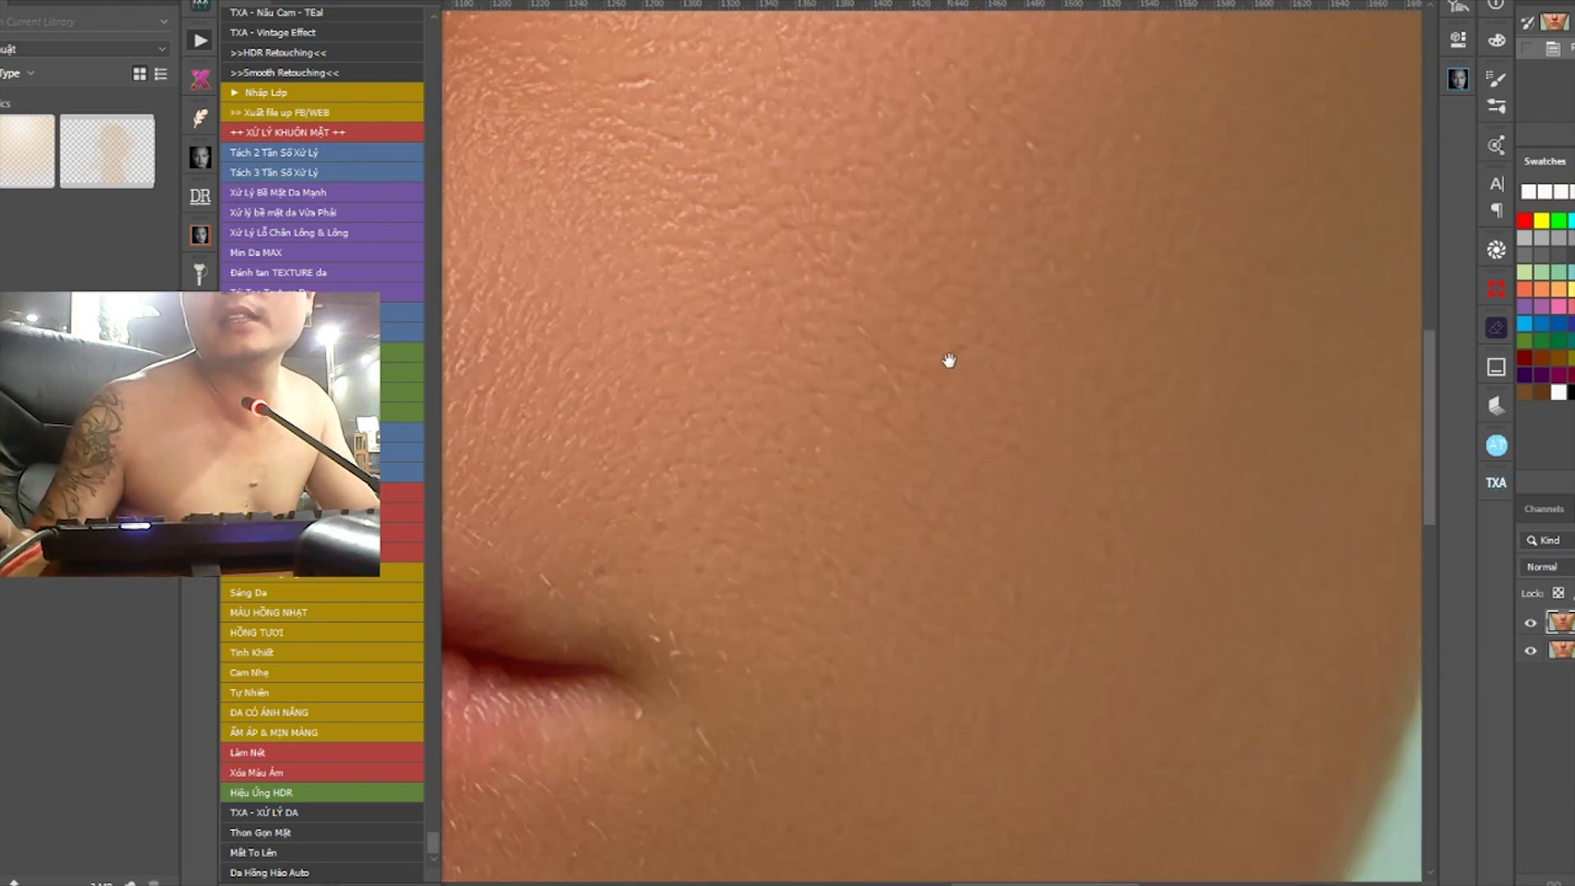
{"action": "left_click_drag", "start_coordinate": [949, 361], "coordinate": [994, 627]}
{"action": "key", "text": "ctrl+minus"}
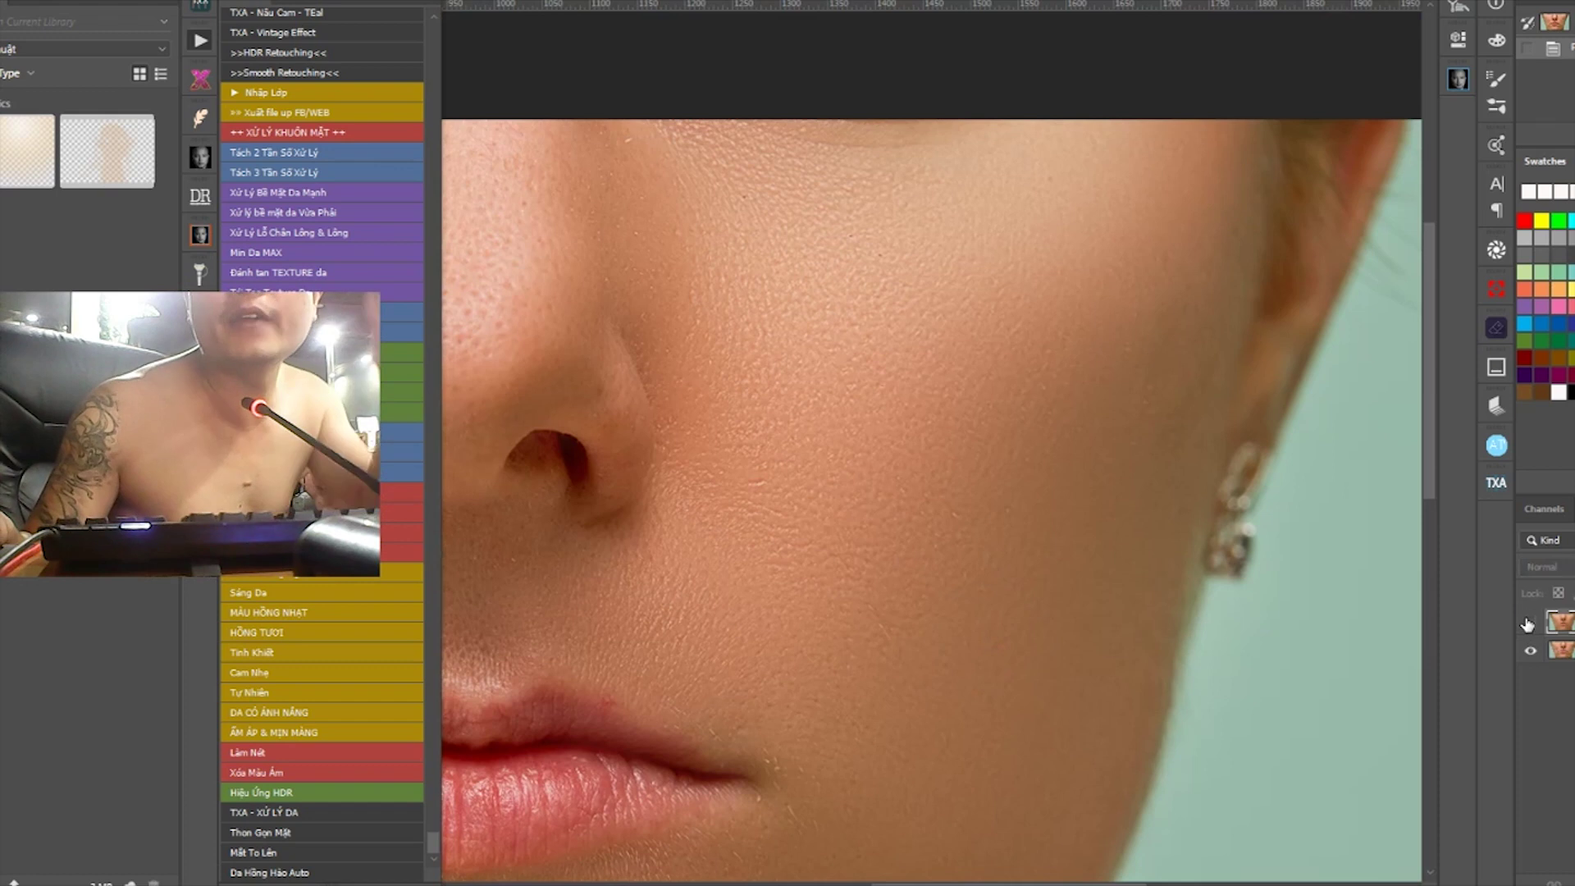
{"action": "left_click", "coordinate": [1527, 625]}
{"action": "left_click", "coordinate": [1527, 624]}
{"action": "key", "text": "ctrl+minus"}
{"action": "key", "text": "ctrl+minus"}
{"action": "key", "text": "ctrl+j"}
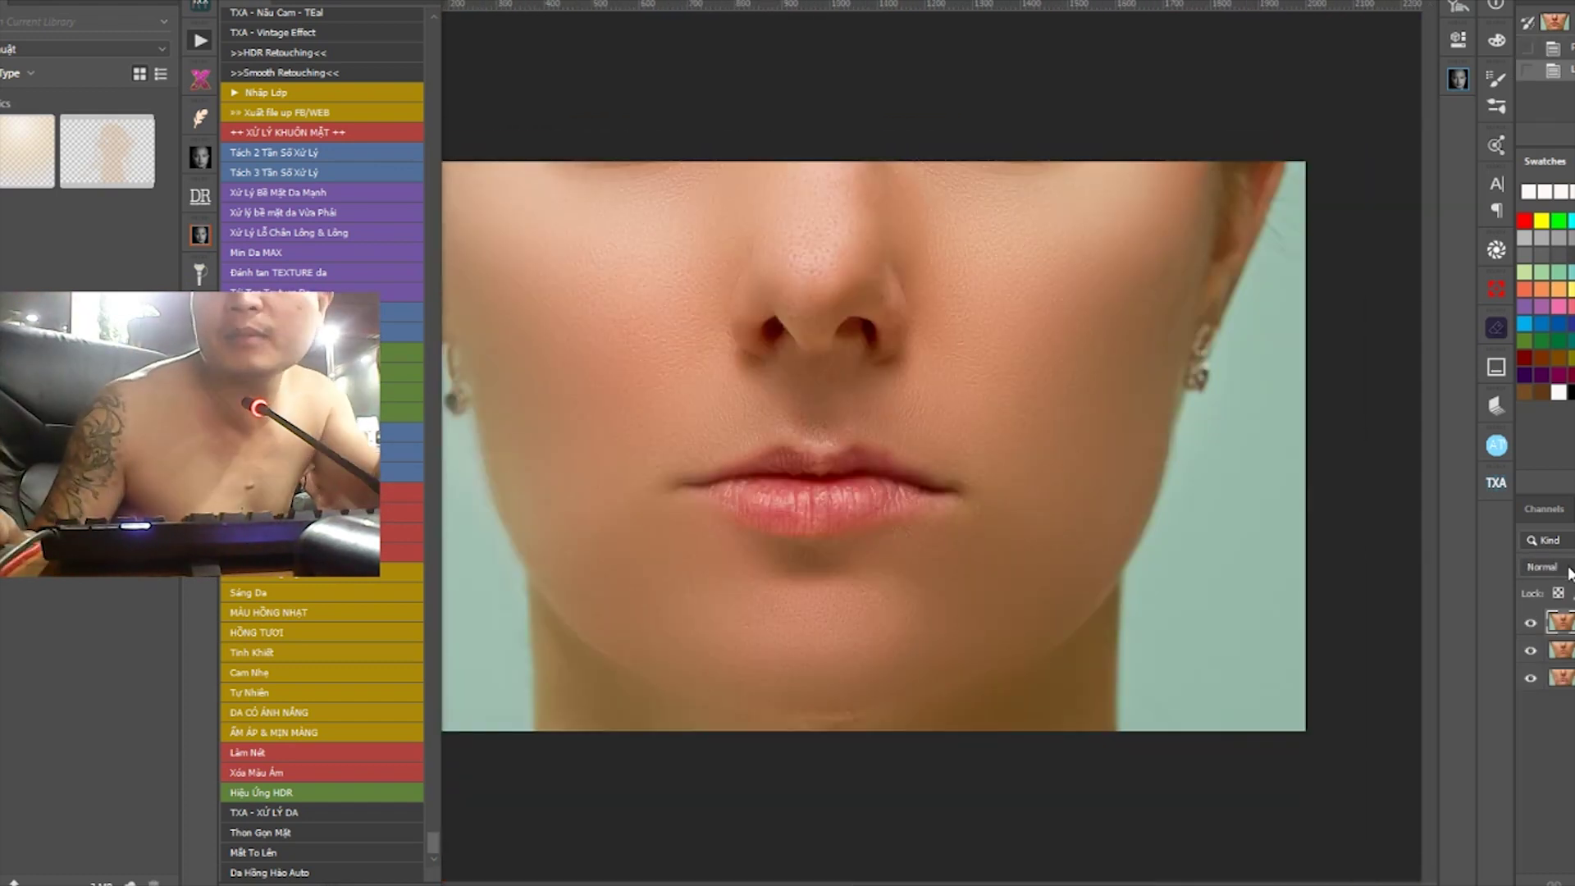
{"action": "left_click", "coordinate": [1542, 572]}
Set the copy to Linear Light and apply a High Pass filter of about 1.7 pixels
{"action": "left_click", "coordinate": [1552, 718]}
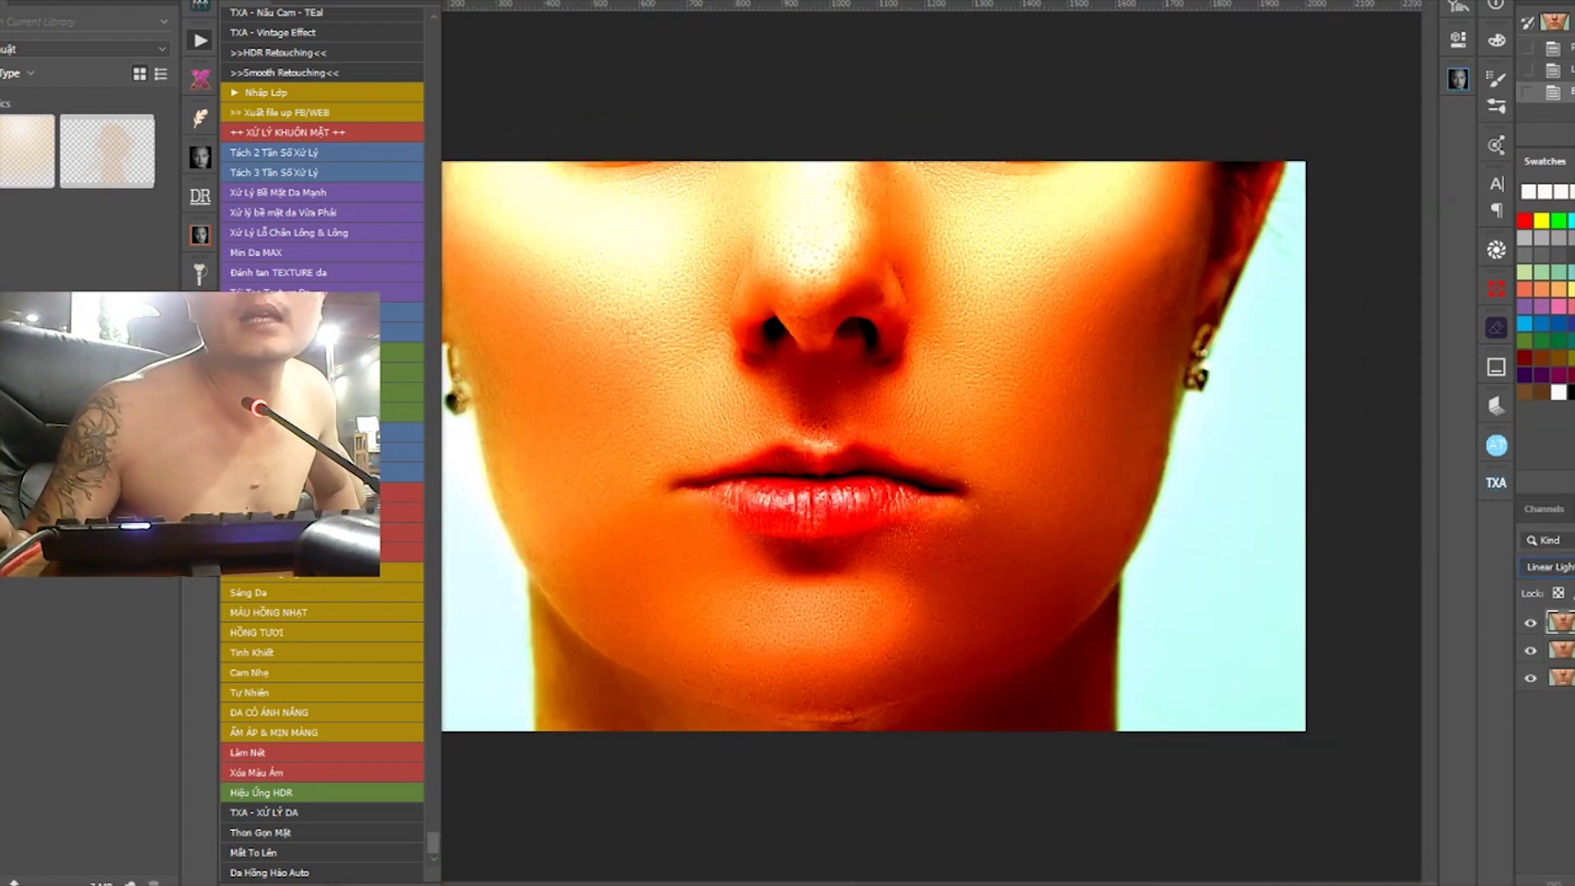
{"action": "key", "text": "alt+t"}
{"action": "mouse_move", "coordinate": [417, 350]}
{"action": "left_click", "coordinate": [464, 396]}
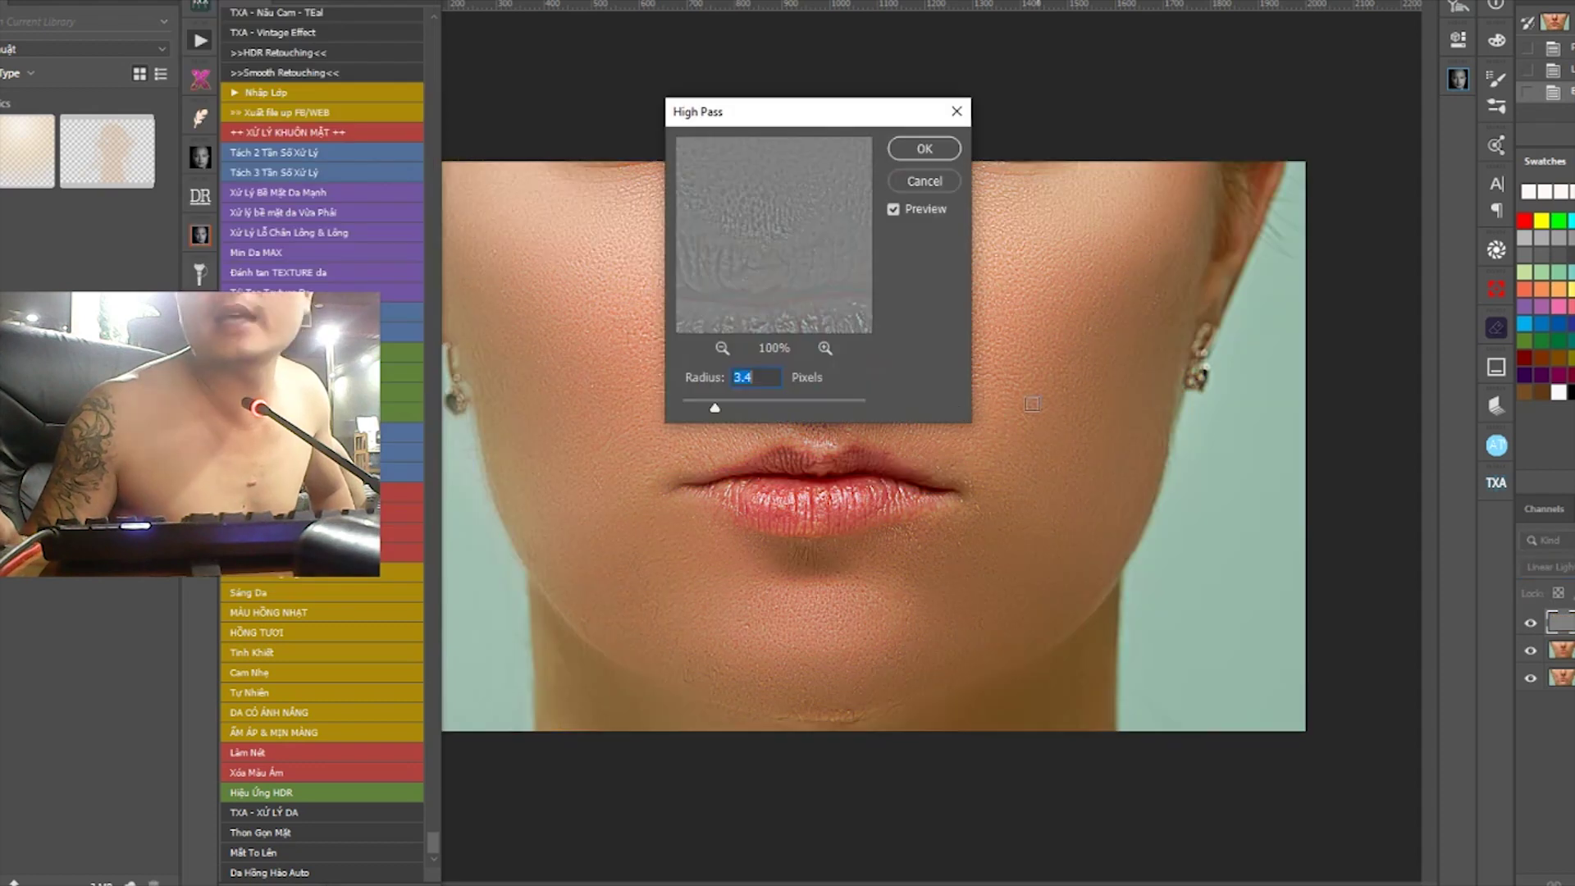
{"action": "left_click_drag", "start_coordinate": [817, 120], "coordinate": [1433, 318]}
{"action": "key", "text": "ctrl+plus"}
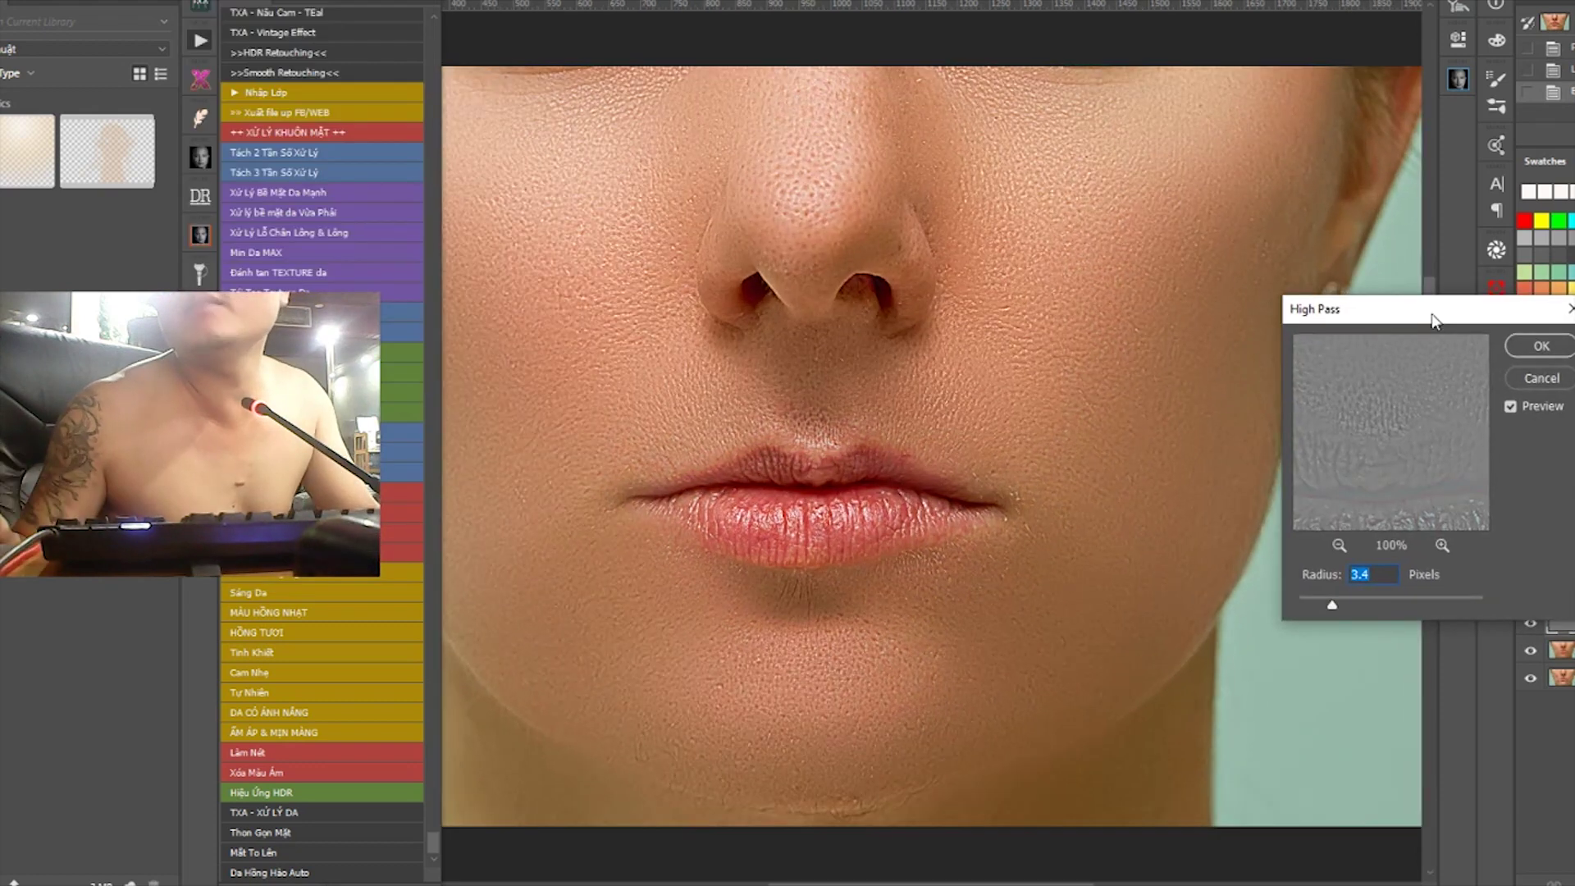
{"action": "left_click_drag", "start_coordinate": [1087, 528], "coordinate": [922, 501]}
{"action": "left_click_drag", "start_coordinate": [1309, 607], "coordinate": [1309, 607]}
{"action": "left_click", "coordinate": [1534, 347]}
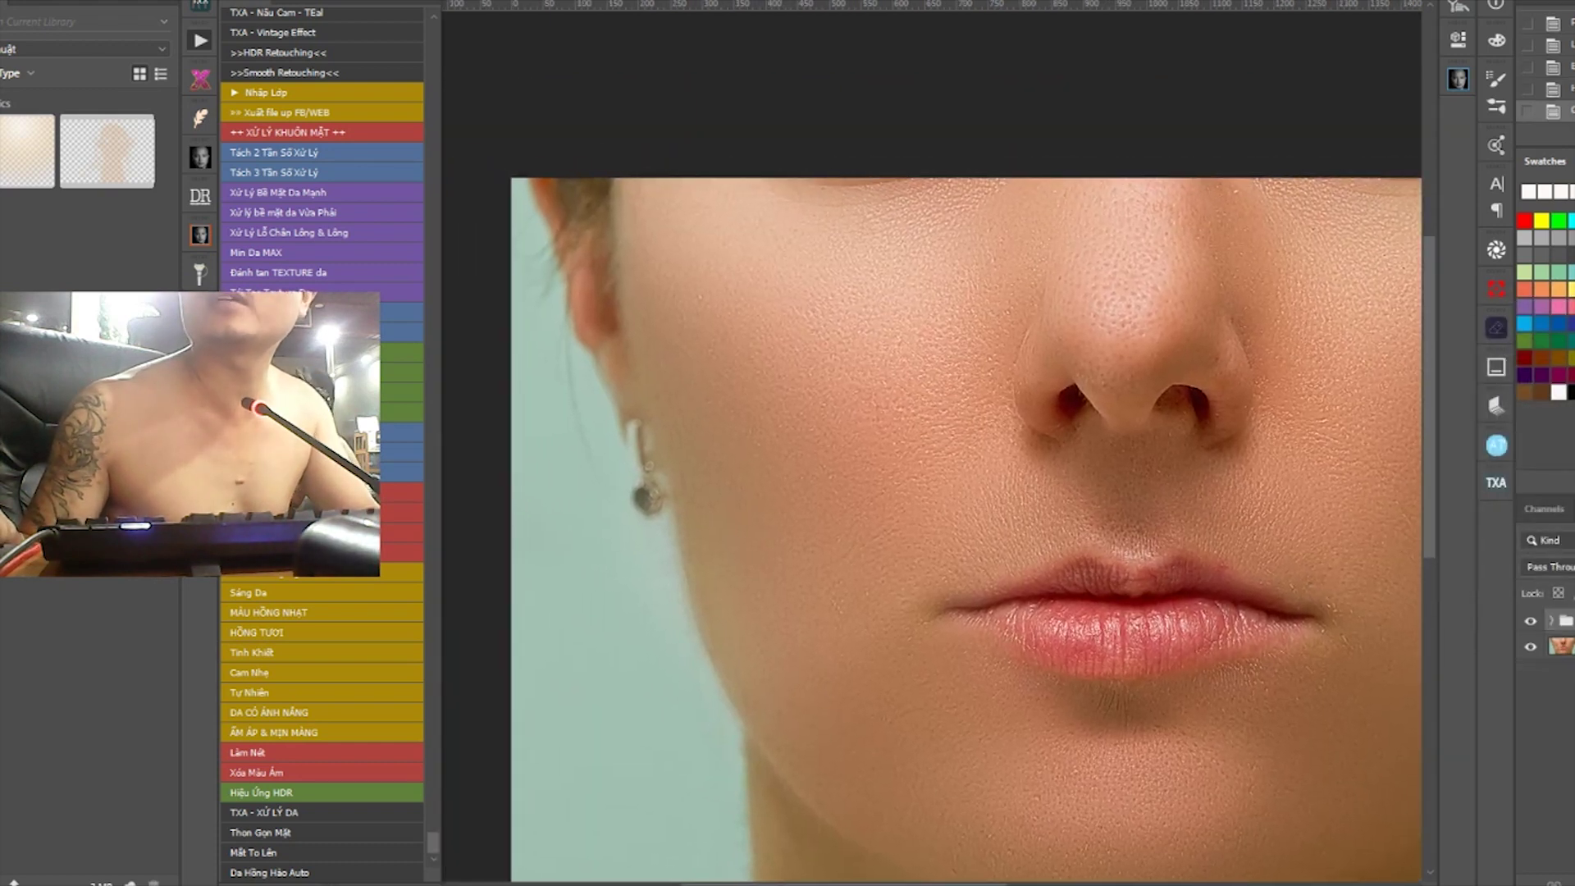
{"action": "left_click", "coordinate": [1531, 621]}
{"action": "left_click", "coordinate": [1531, 621]}
{"action": "left_click_drag", "start_coordinate": [1026, 651], "coordinate": [801, 676]}
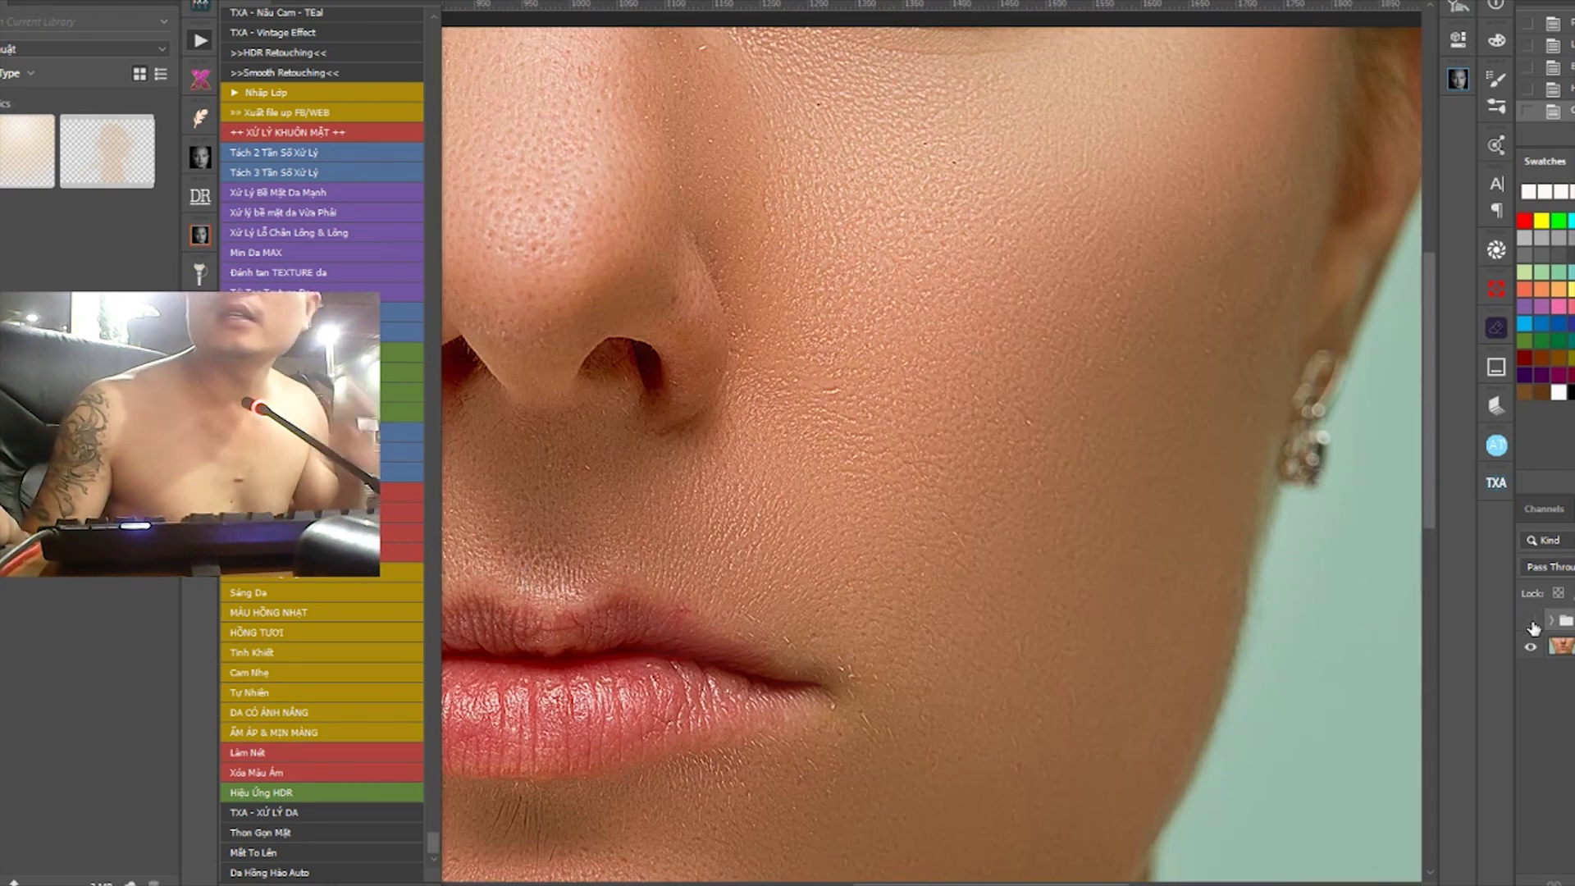
{"action": "left_click", "coordinate": [1530, 621]}
{"action": "left_click", "coordinate": [1530, 621]}
{"action": "left_click", "coordinate": [1530, 621]}
{"action": "left_click", "coordinate": [1530, 620]}
{"action": "left_click", "coordinate": [1530, 621]}
{"action": "left_click", "coordinate": [1530, 621]}
{"action": "left_click", "coordinate": [1531, 620]}
{"action": "left_click", "coordinate": [1530, 621]}
{"action": "left_click", "coordinate": [1531, 621]}
{"action": "left_click", "coordinate": [1531, 621]}
{"action": "left_click", "coordinate": [1531, 621]}
{"action": "left_click", "coordinate": [1531, 621]}
{"action": "left_click", "coordinate": [1531, 622]}
{"action": "left_click", "coordinate": [1531, 622]}
{"action": "left_click", "coordinate": [1531, 621]}
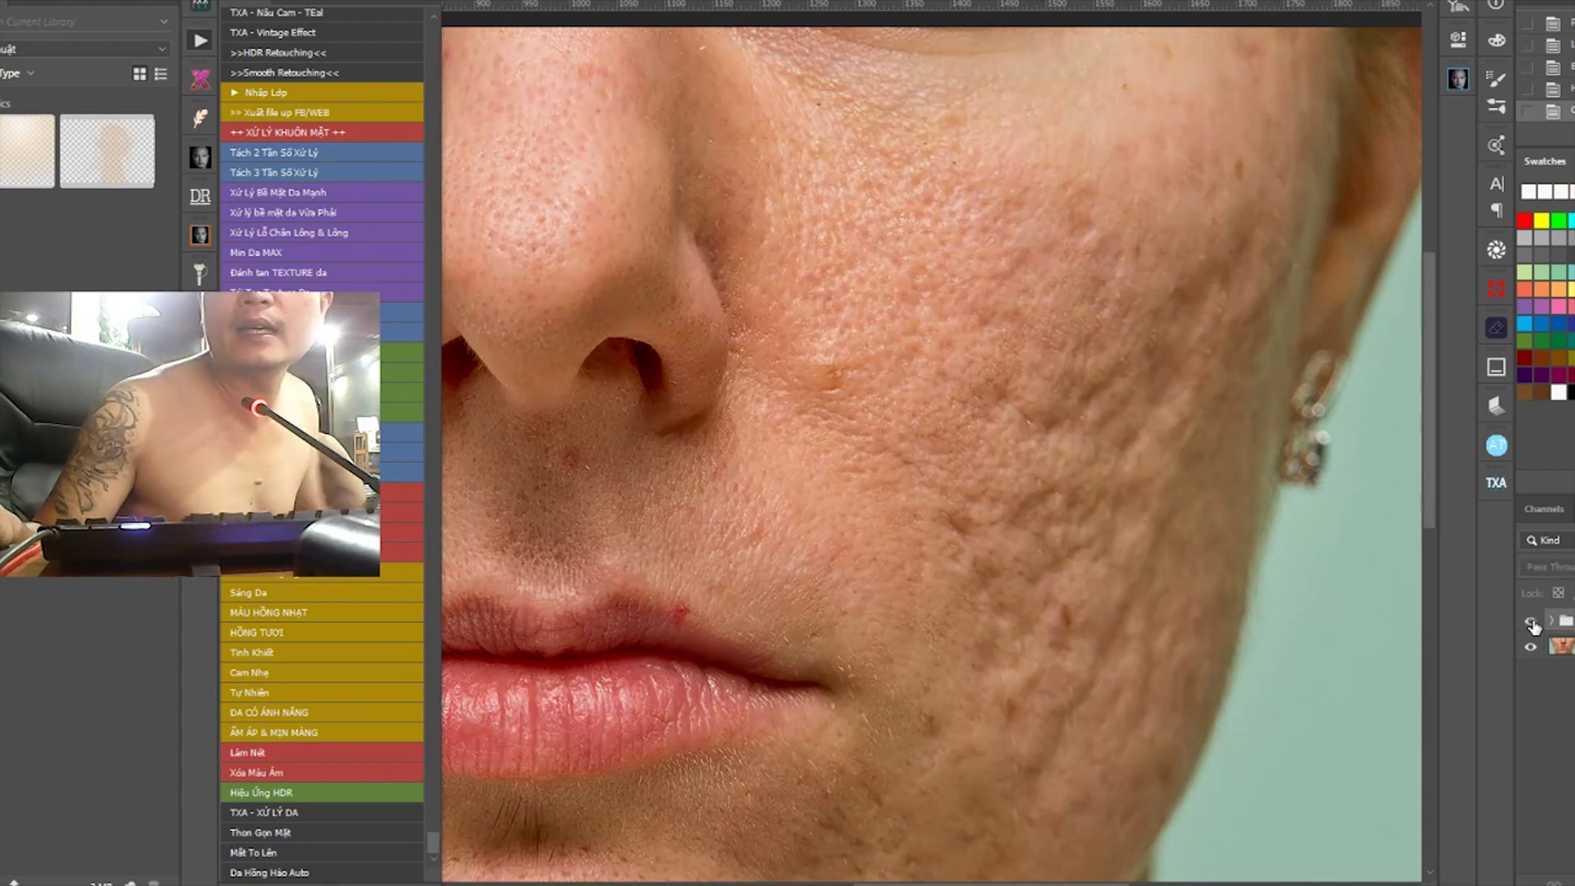
{"action": "left_click", "coordinate": [1532, 622]}
{"action": "left_click", "coordinate": [1531, 621]}
{"action": "left_click", "coordinate": [1531, 622]}
{"action": "left_click", "coordinate": [1531, 622]}
{"action": "left_click", "coordinate": [1531, 622]}
{"action": "left_click", "coordinate": [1532, 622]}
{"action": "left_click", "coordinate": [1531, 621]}
{"action": "left_click", "coordinate": [1531, 622]}
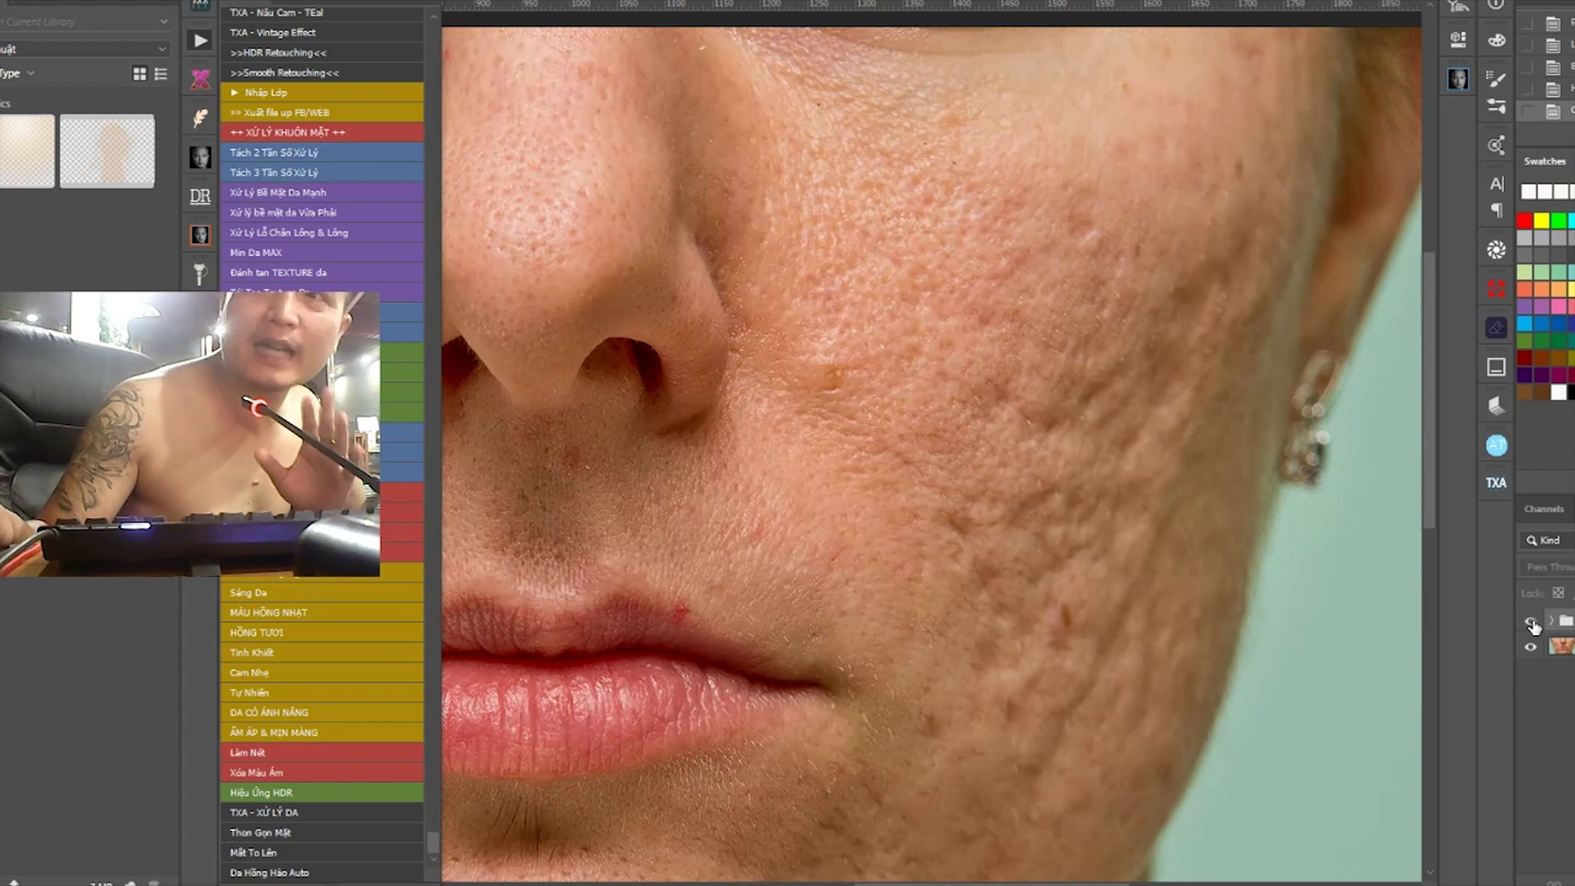
{"action": "left_click", "coordinate": [1531, 621]}
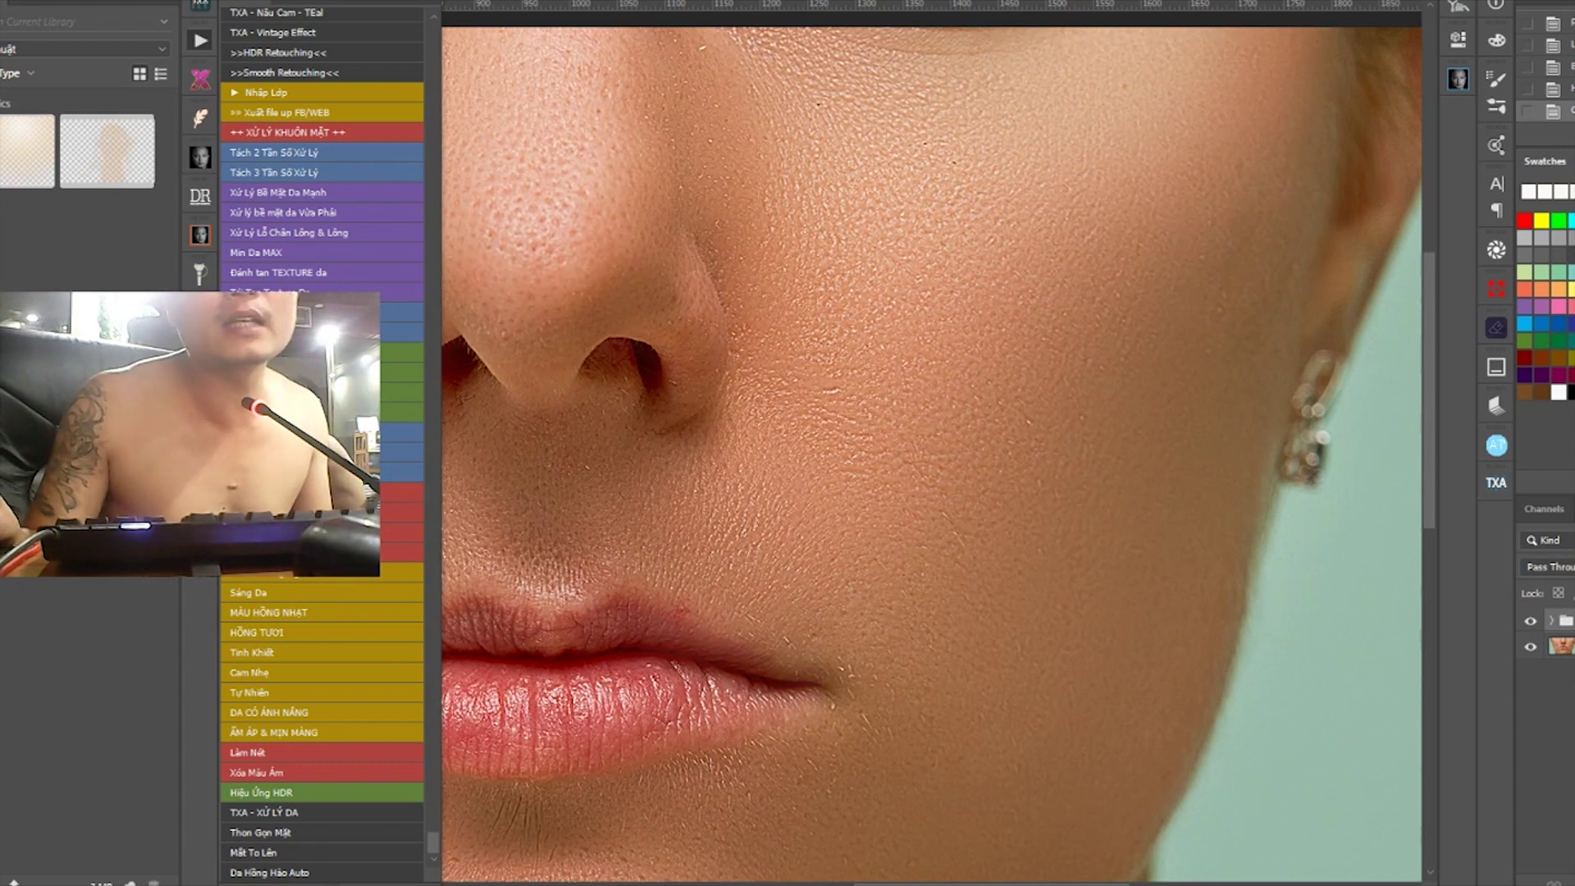
{"action": "left_click", "coordinate": [1529, 623]}
{"action": "left_click", "coordinate": [1530, 624]}
{"action": "left_click_drag", "start_coordinate": [925, 465], "coordinate": [948, 432]}
{"action": "left_click", "coordinate": [1530, 623]}
{"action": "left_click", "coordinate": [1530, 623]}
{"action": "left_click", "coordinate": [1529, 623]}
{"action": "left_click", "coordinate": [1529, 624]}
{"action": "left_click", "coordinate": [1529, 624]}
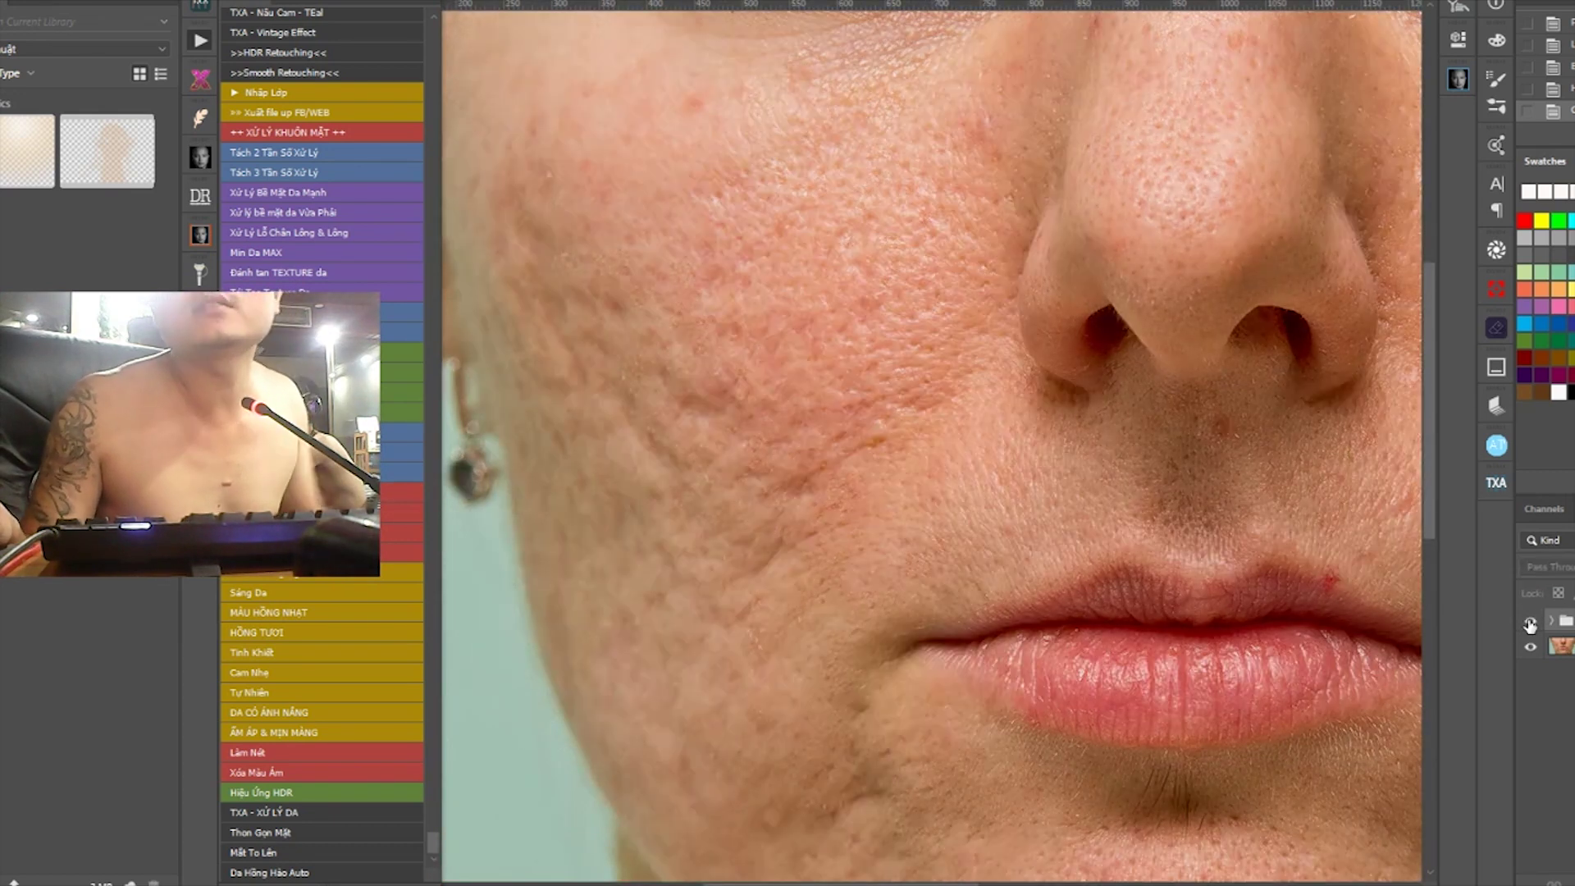
{"action": "left_click", "coordinate": [1529, 623]}
{"action": "scroll", "coordinate": [1048, 618], "scroll_direction": "right", "scroll_amount": 10}
{"action": "scroll", "coordinate": [1081, 706], "scroll_direction": "up", "scroll_amount": 3}
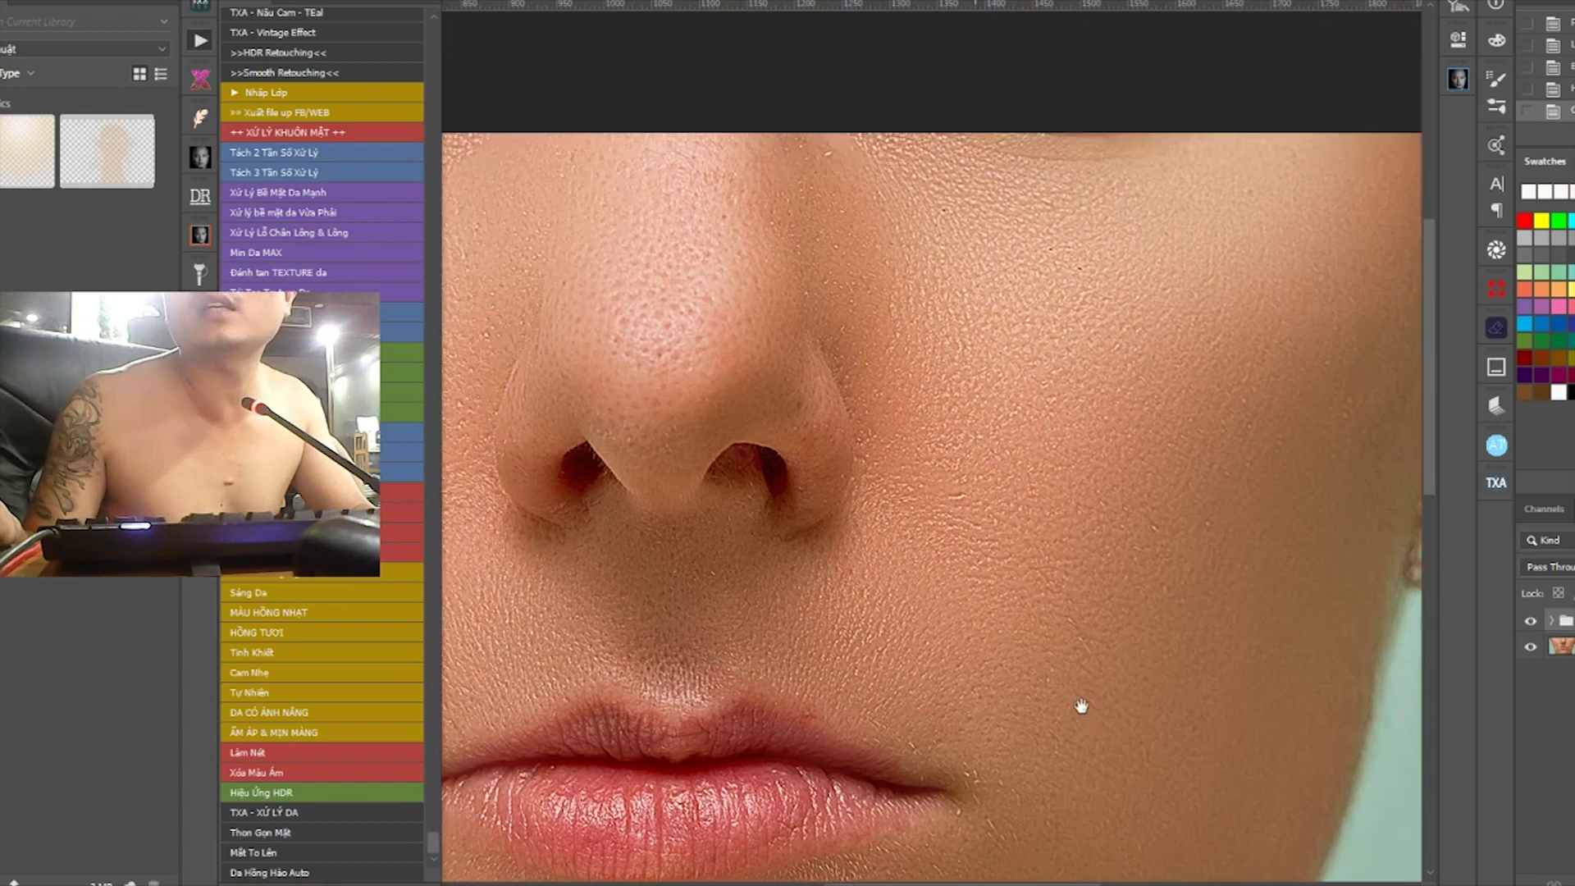
{"action": "left_click_drag", "start_coordinate": [1081, 705], "coordinate": [1097, 651]}
{"action": "left_click", "coordinate": [1530, 624]}
{"action": "left_click", "coordinate": [1530, 624]}
{"action": "left_click_drag", "start_coordinate": [974, 644], "coordinate": [1121, 500]}
{"action": "key", "text": "ctrl+minus"}
{"action": "left_click_drag", "start_coordinate": [985, 456], "coordinate": [1066, 515]}
{"action": "left_click", "coordinate": [1530, 623]}
{"action": "left_click", "coordinate": [1530, 623]}
{"action": "left_click", "coordinate": [1530, 624]}
{"action": "left_click", "coordinate": [1530, 623]}
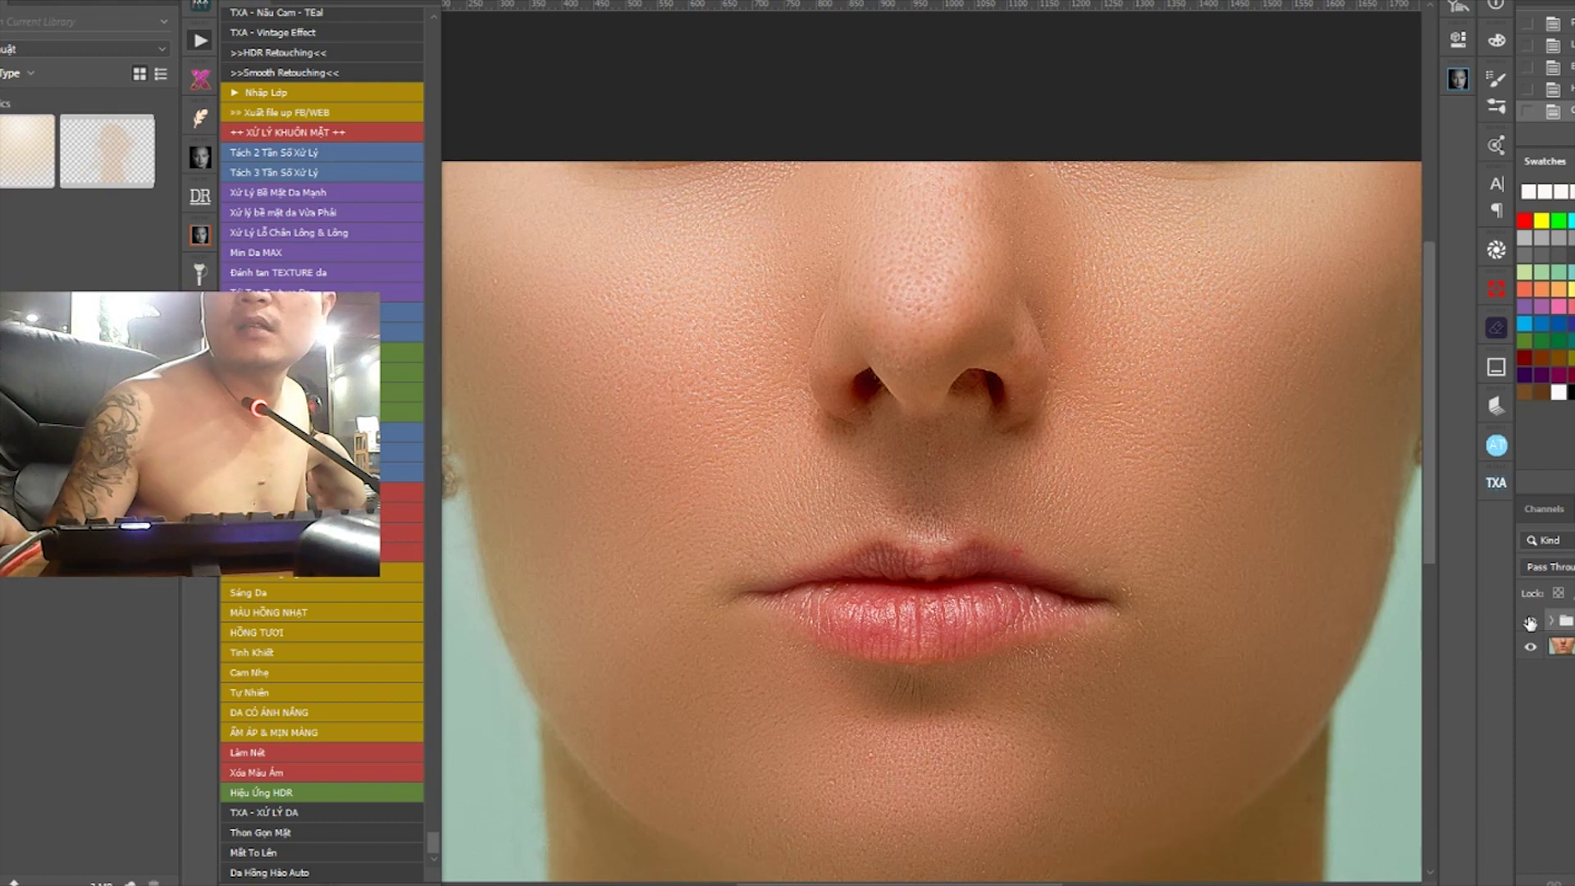
Toggle the retouching group against the scarred original, then zoom out to the whole lower face
{"action": "left_click", "coordinate": [1529, 621]}
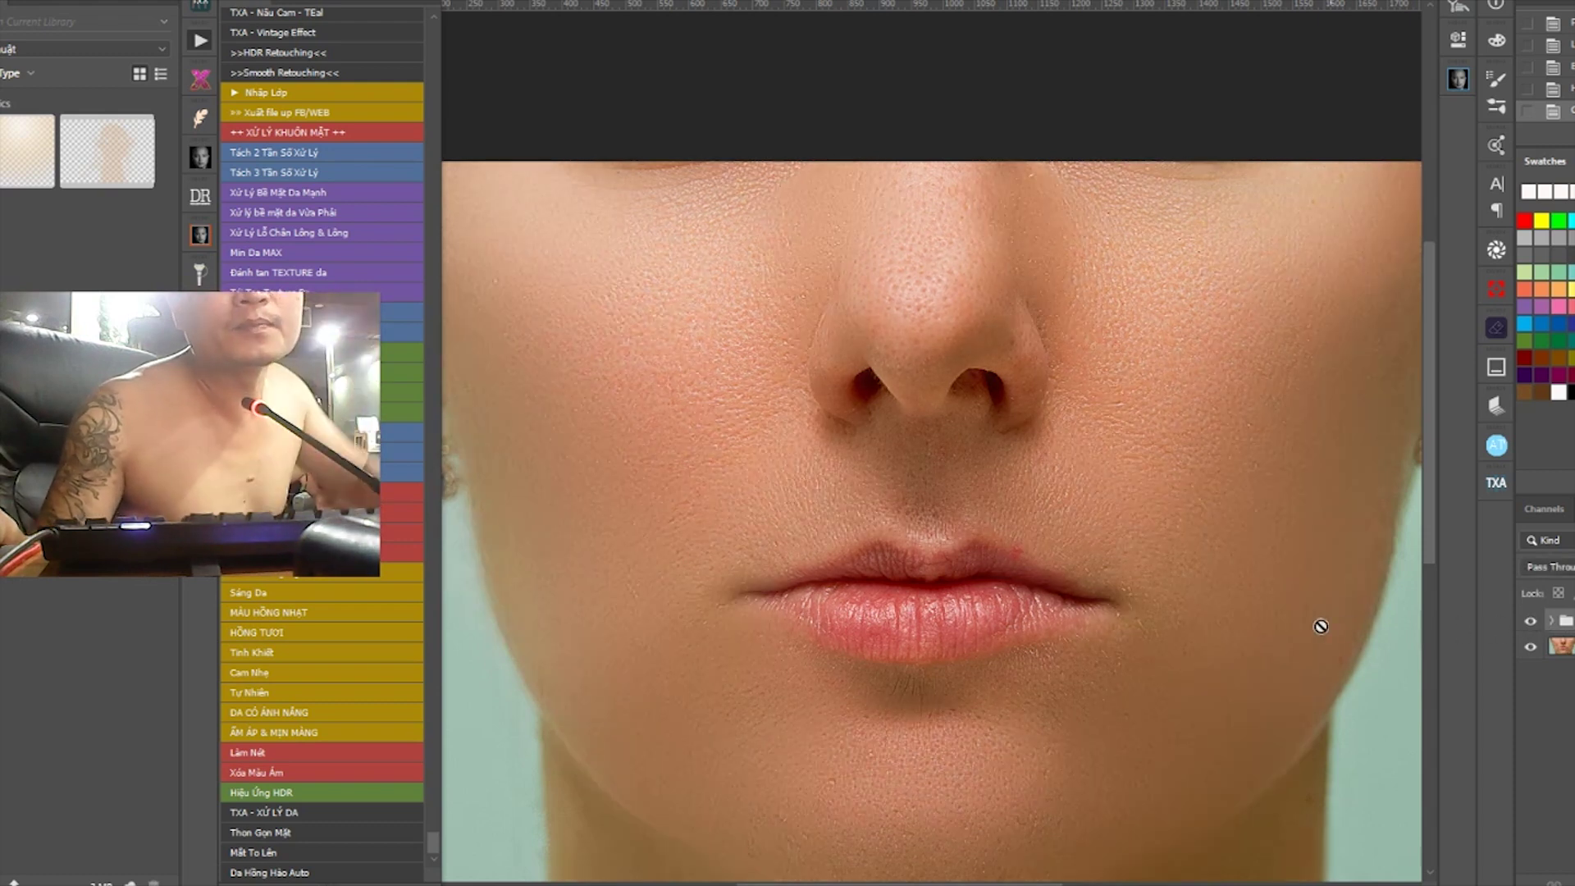
{"action": "scroll", "coordinate": [1229, 643], "scroll_direction": "down", "scroll_amount": 1}
{"action": "scroll", "coordinate": [1394, 631], "scroll_direction": "up", "scroll_amount": 1}
{"action": "left_click", "coordinate": [1530, 621]}
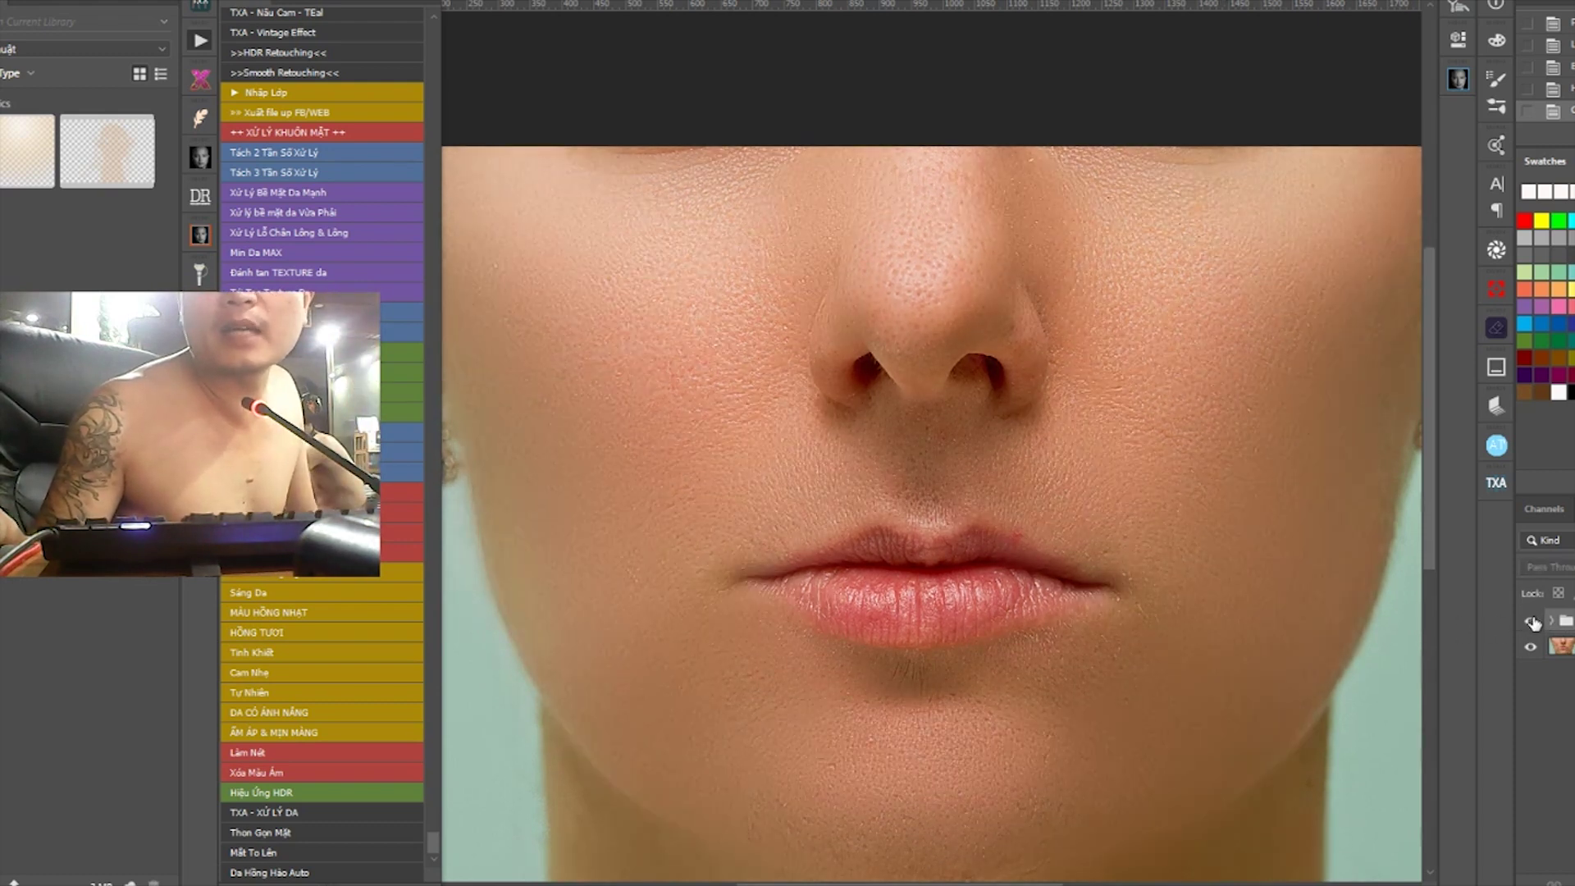
{"action": "left_click", "coordinate": [1531, 622]}
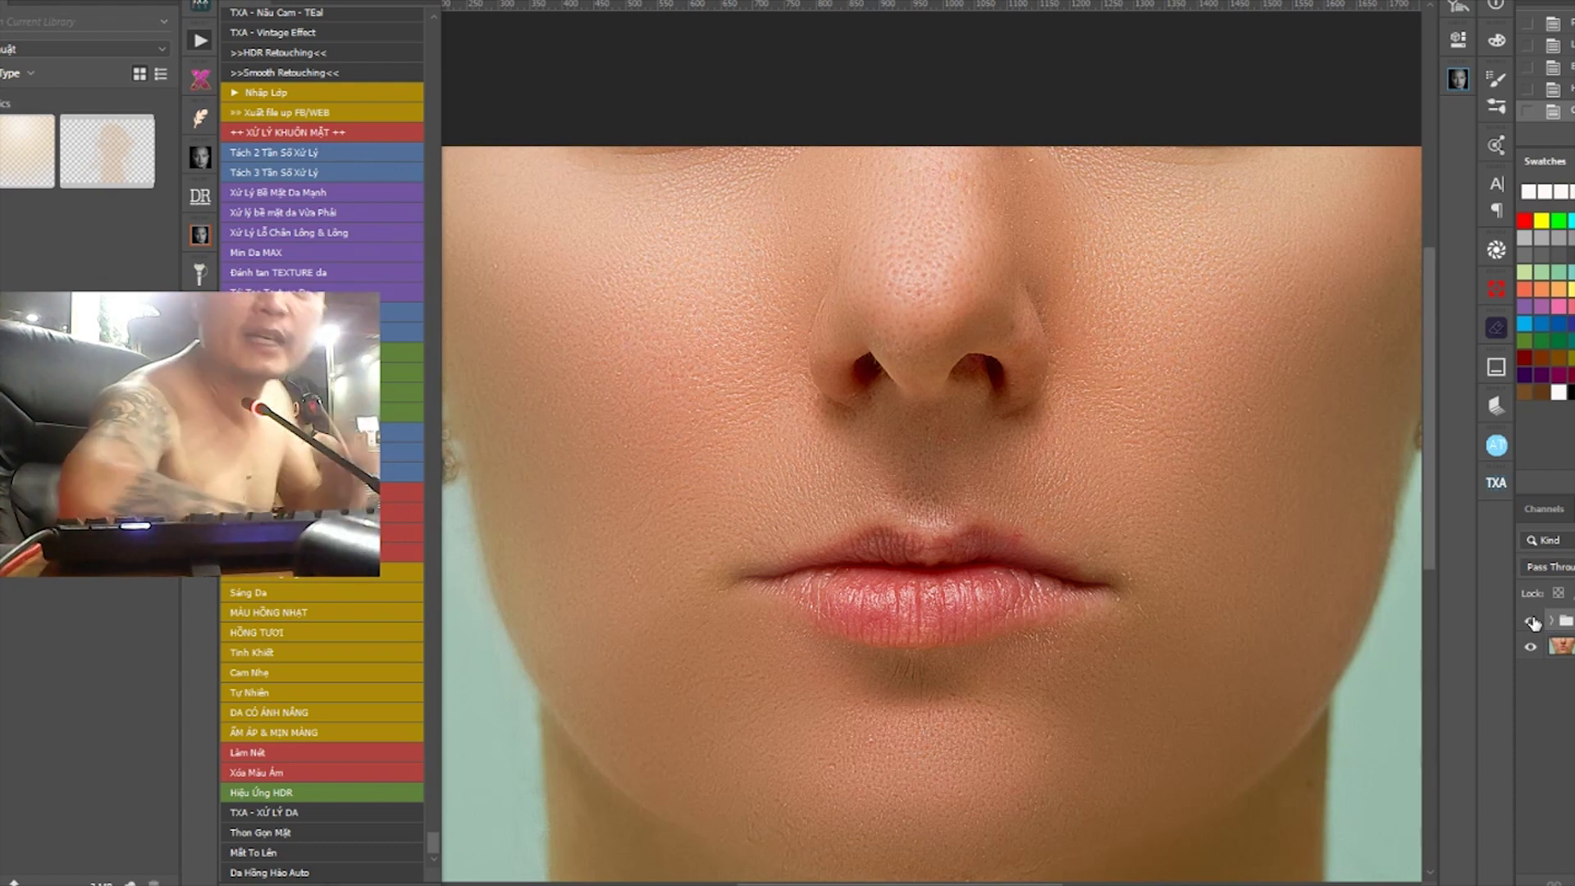
{"action": "left_click", "coordinate": [1530, 622]}
{"action": "left_click", "coordinate": [1530, 622]}
{"action": "left_click", "coordinate": [1530, 622]}
{"action": "left_click", "coordinate": [1530, 621]}
{"action": "left_click", "coordinate": [1530, 621]}
{"action": "left_click", "coordinate": [1530, 622]}
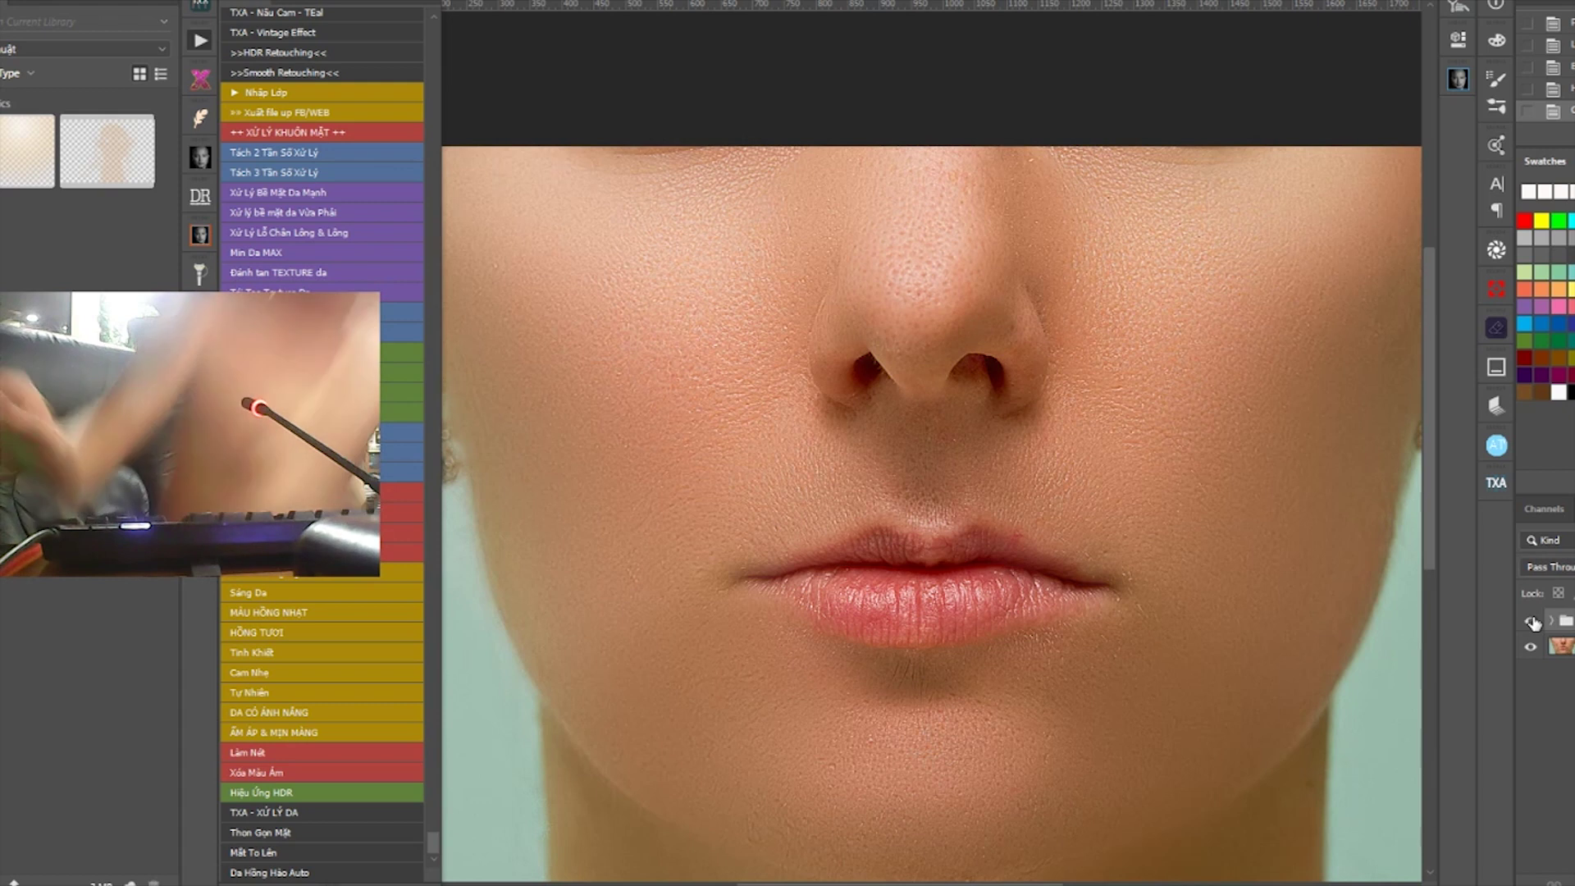
{"action": "key", "text": "ctrl+minus"}
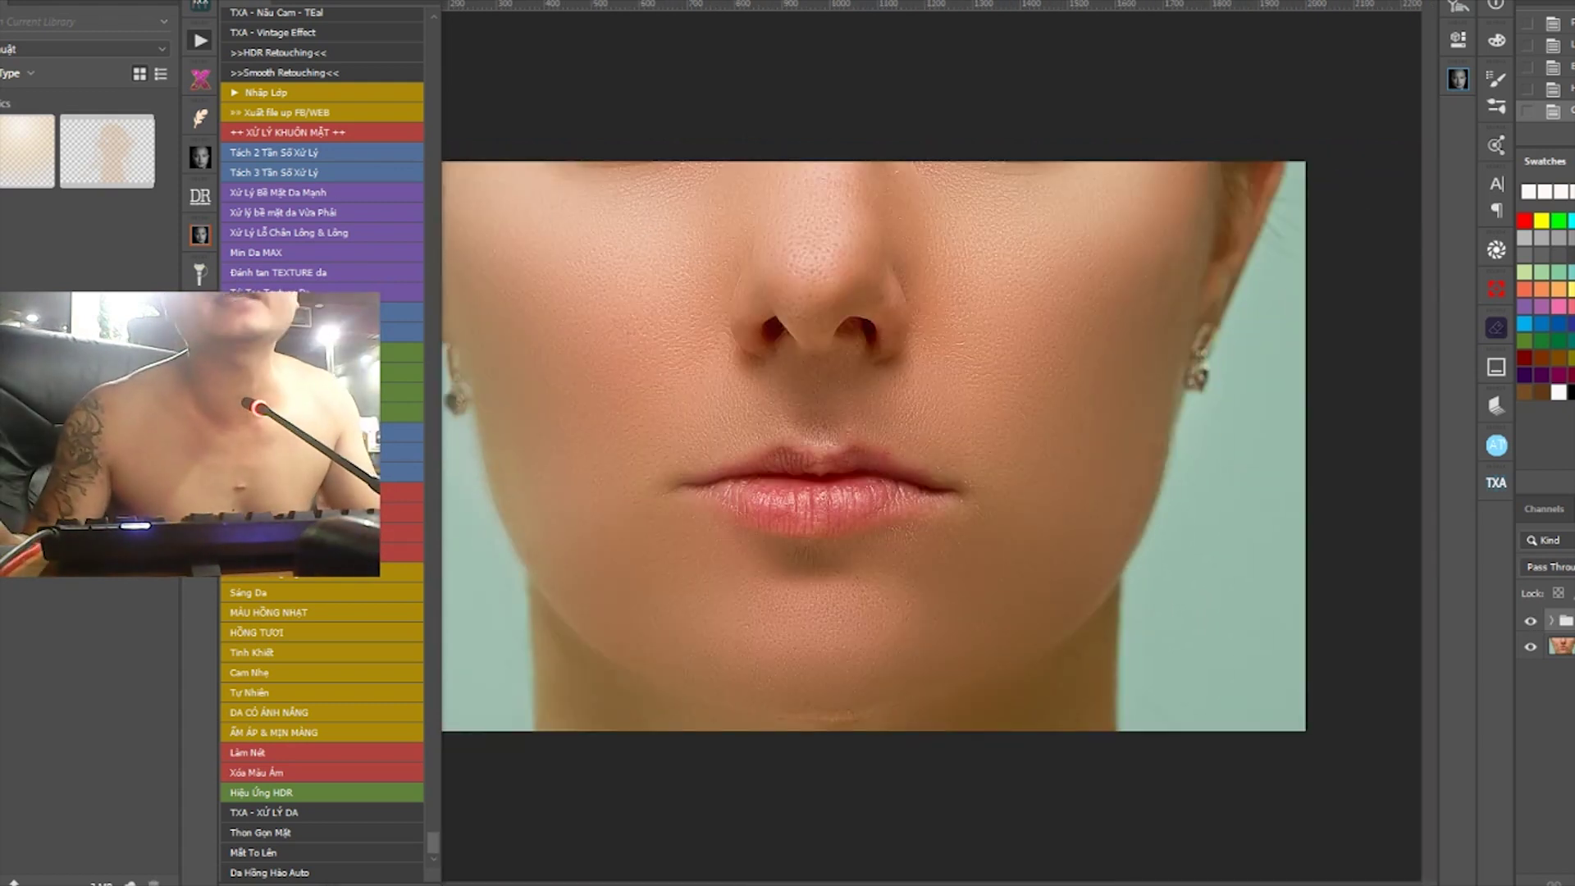
Delete the retouching from the right half of the photo to reveal the original skin
{"action": "left_click_drag", "start_coordinate": [1295, 742], "coordinate": [817, 26]}
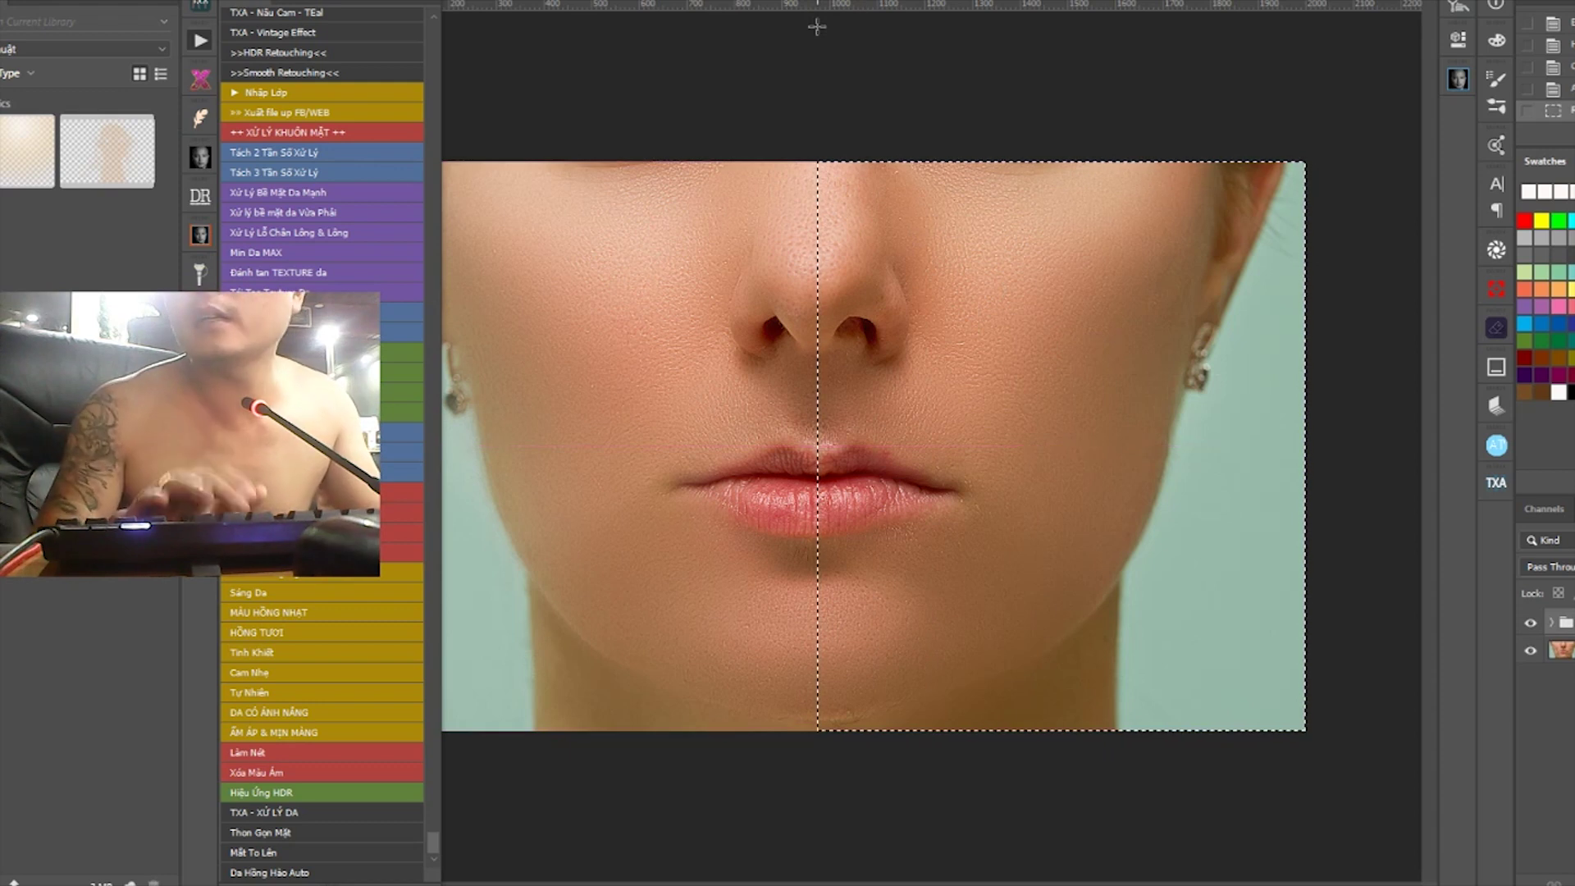
{"action": "key", "text": "Delete"}
{"action": "key", "text": "ctrl+d"}
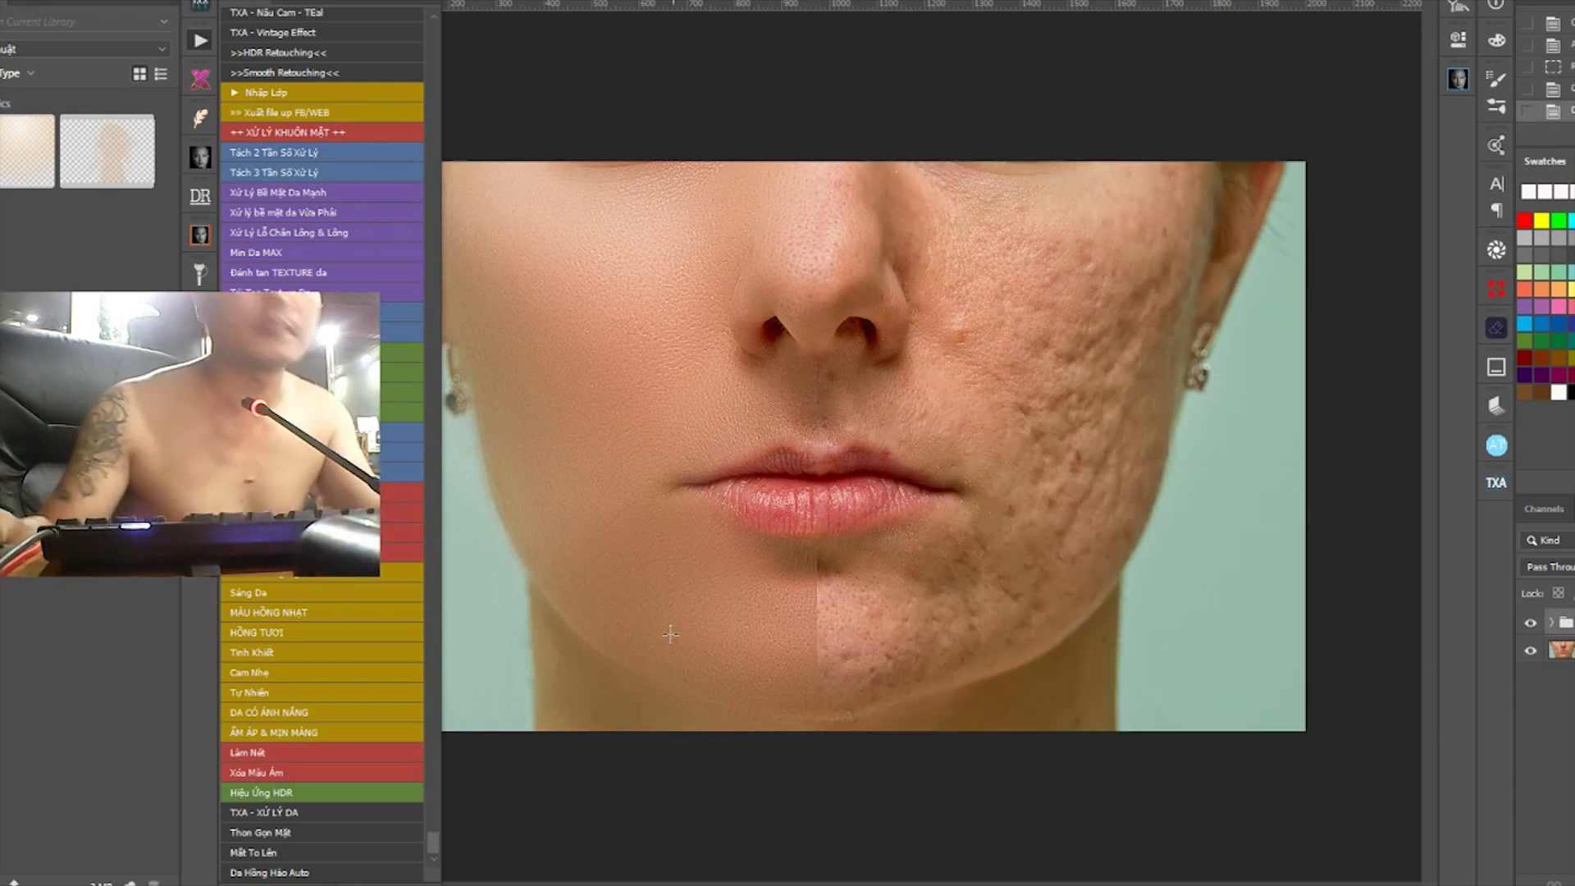
Preview the split before/after image in full-screen mode, zooming in and back out
{"action": "key", "text": "f"}
{"action": "key", "text": "f"}
{"action": "key", "text": "ctrl+plus"}
{"action": "key", "text": "ctrl+plus"}
{"action": "key", "text": "ctrl+minus"}
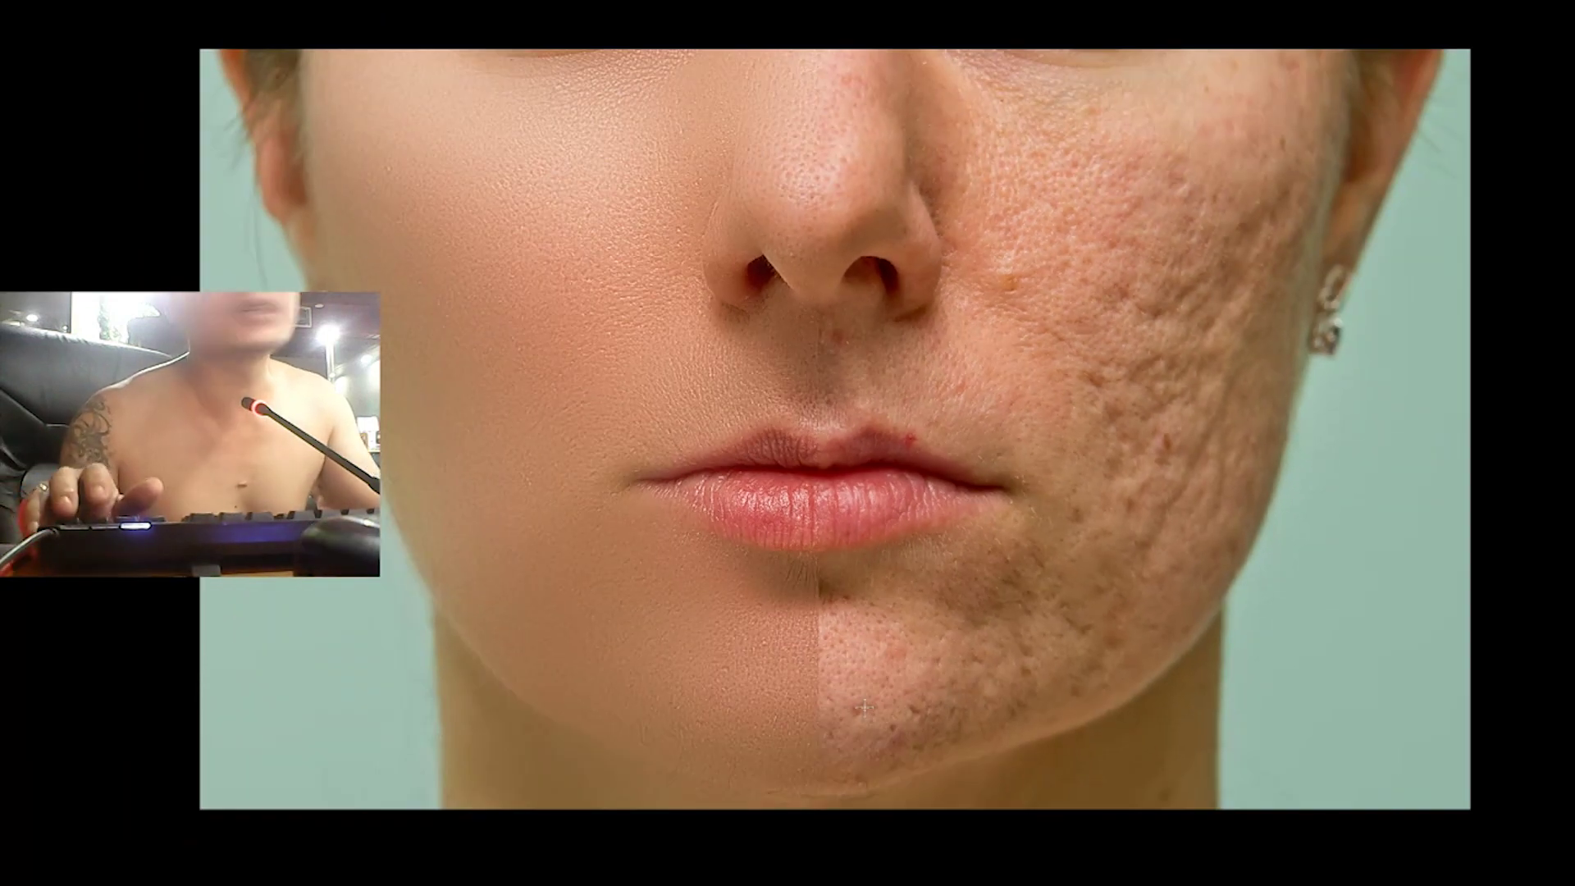
{"action": "key", "text": "f"}
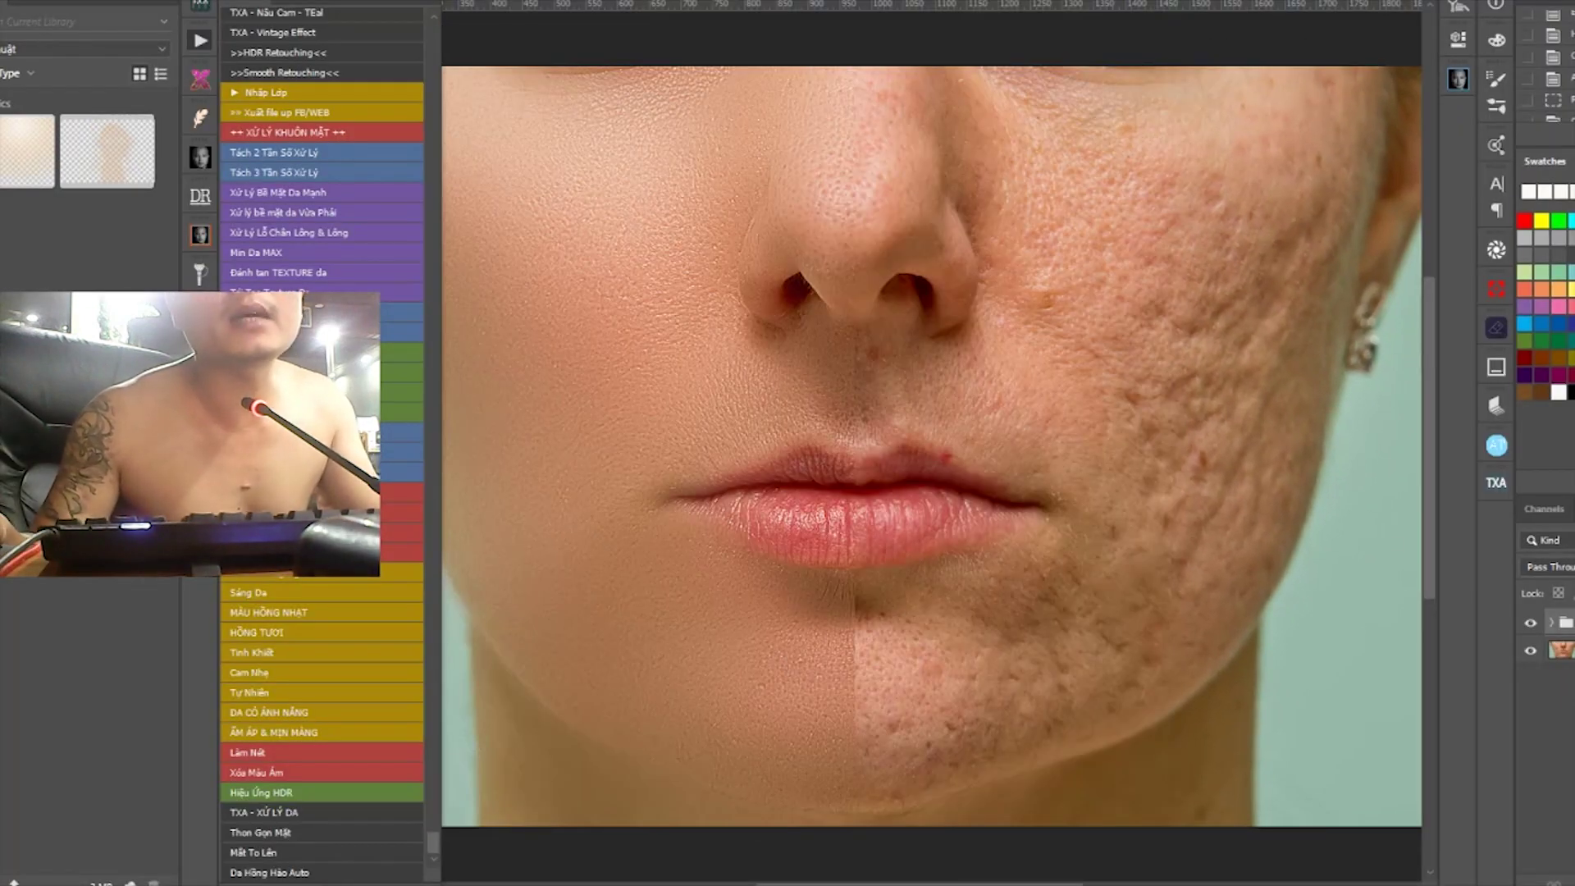
Add an enlarged caption 'CHỈ ĐƠN GIẢN LÀ PHẦN MỀM' on the left cheek
{"action": "left_click", "coordinate": [495, 419]}
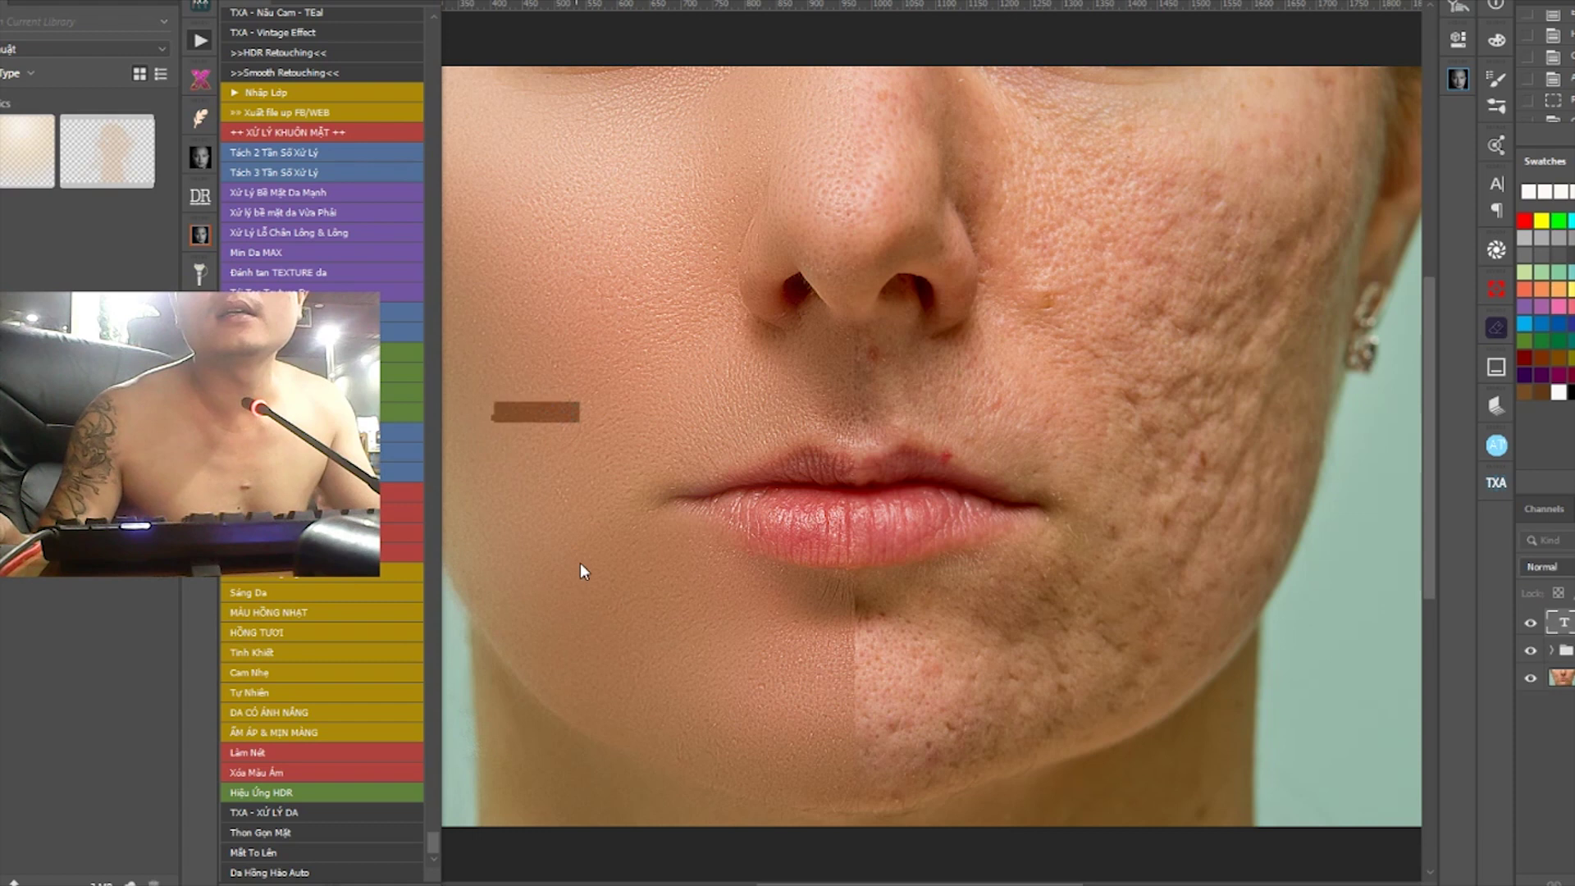
{"action": "type", "text": "CHỈ"}
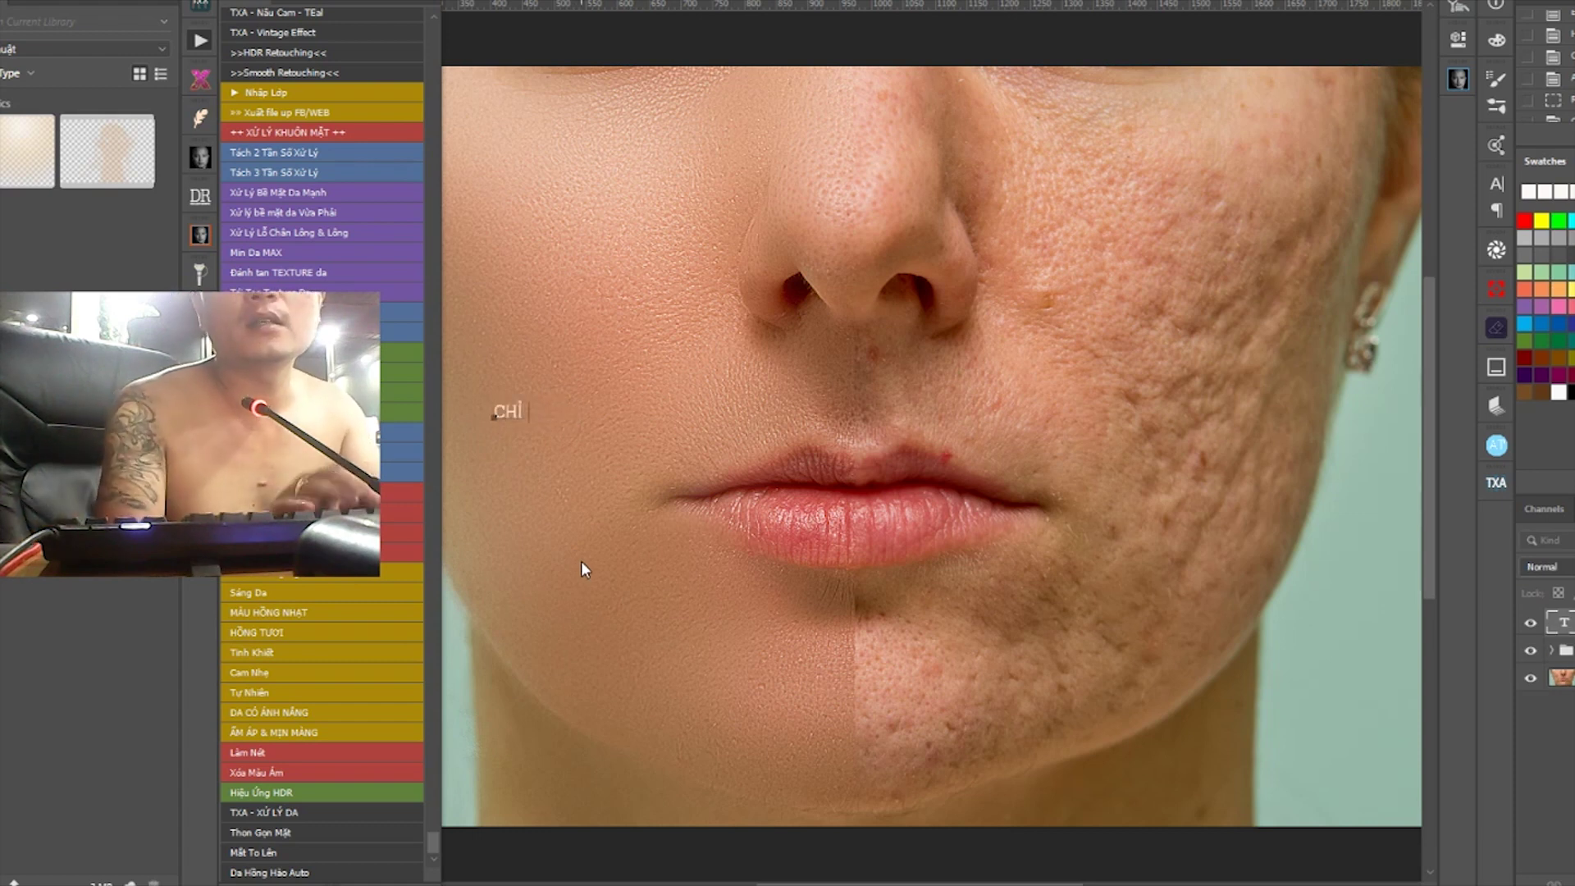
{"action": "type", "text": " ĐƠN GIA"}
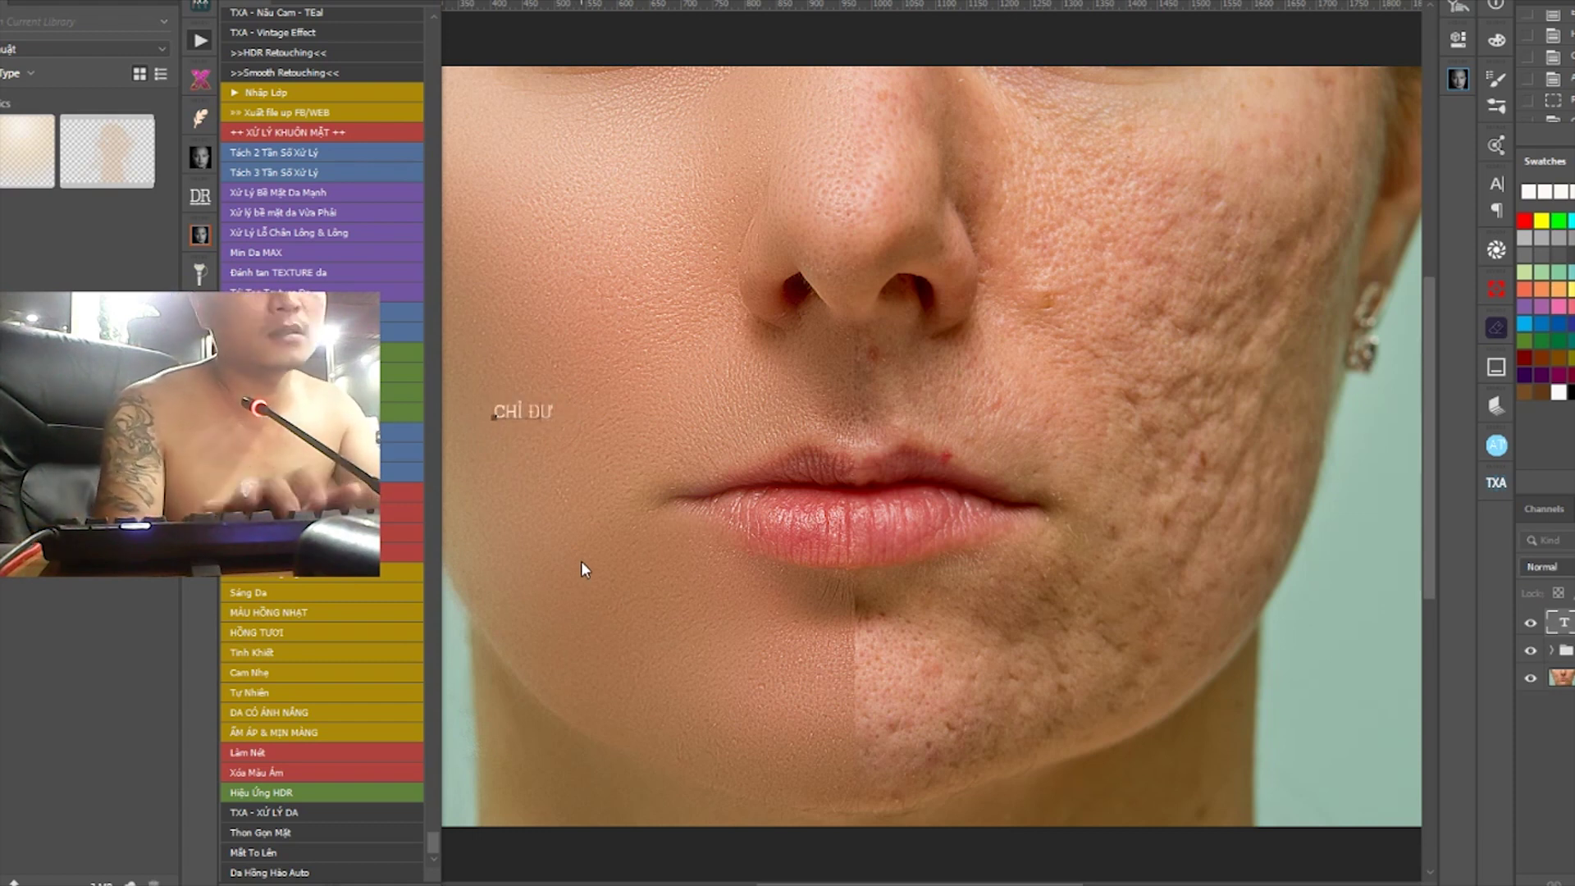
{"action": "type", "text": "ẢN L"}
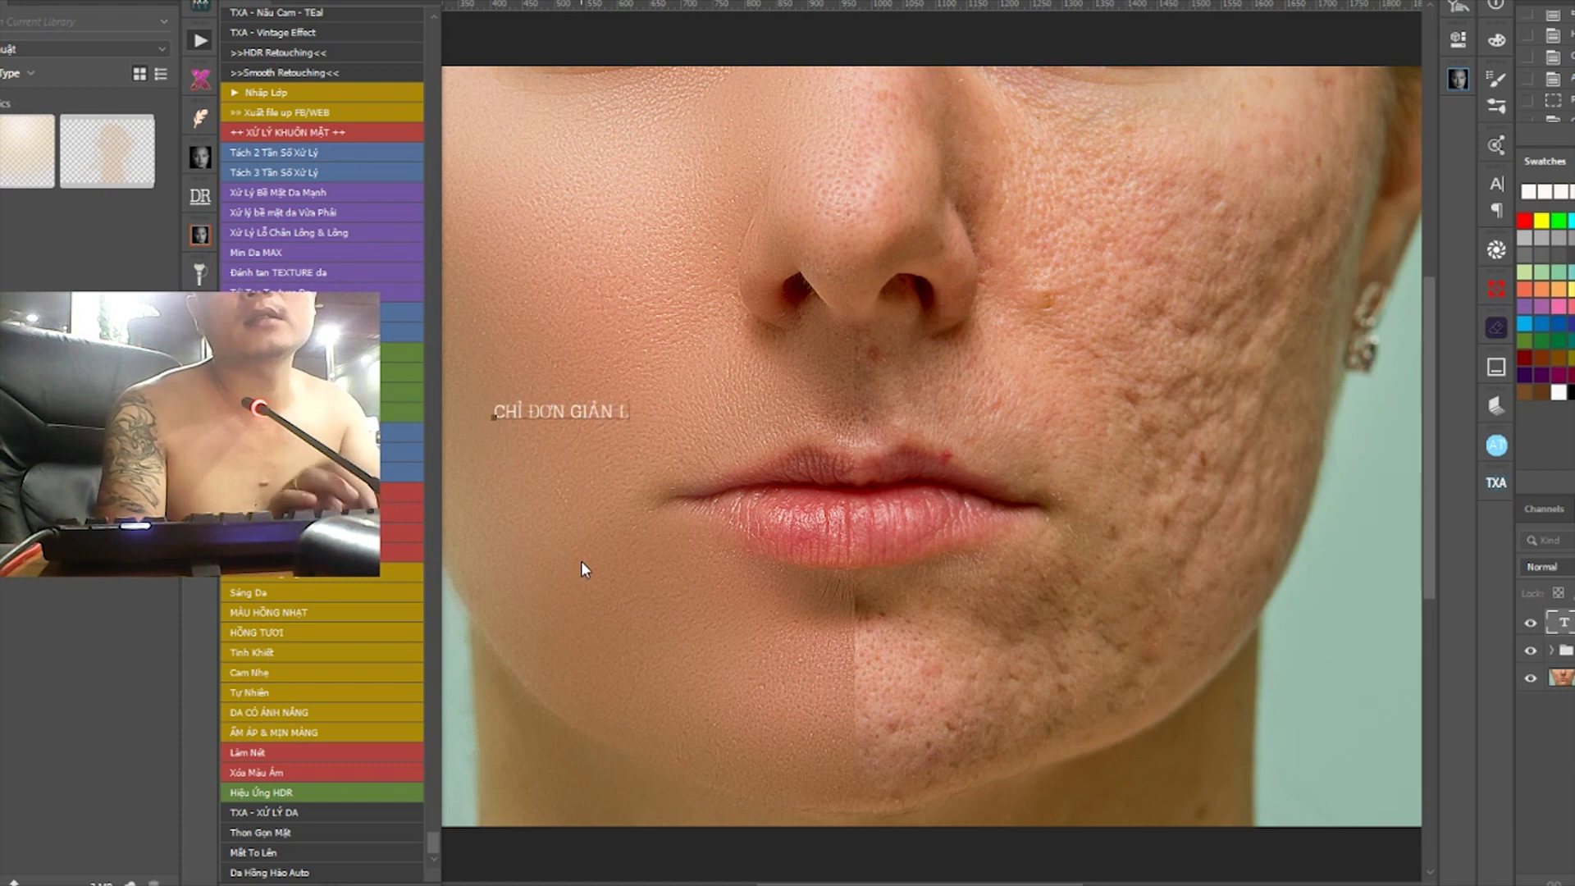
{"action": "type", "text": "À PHẦN MỀM"}
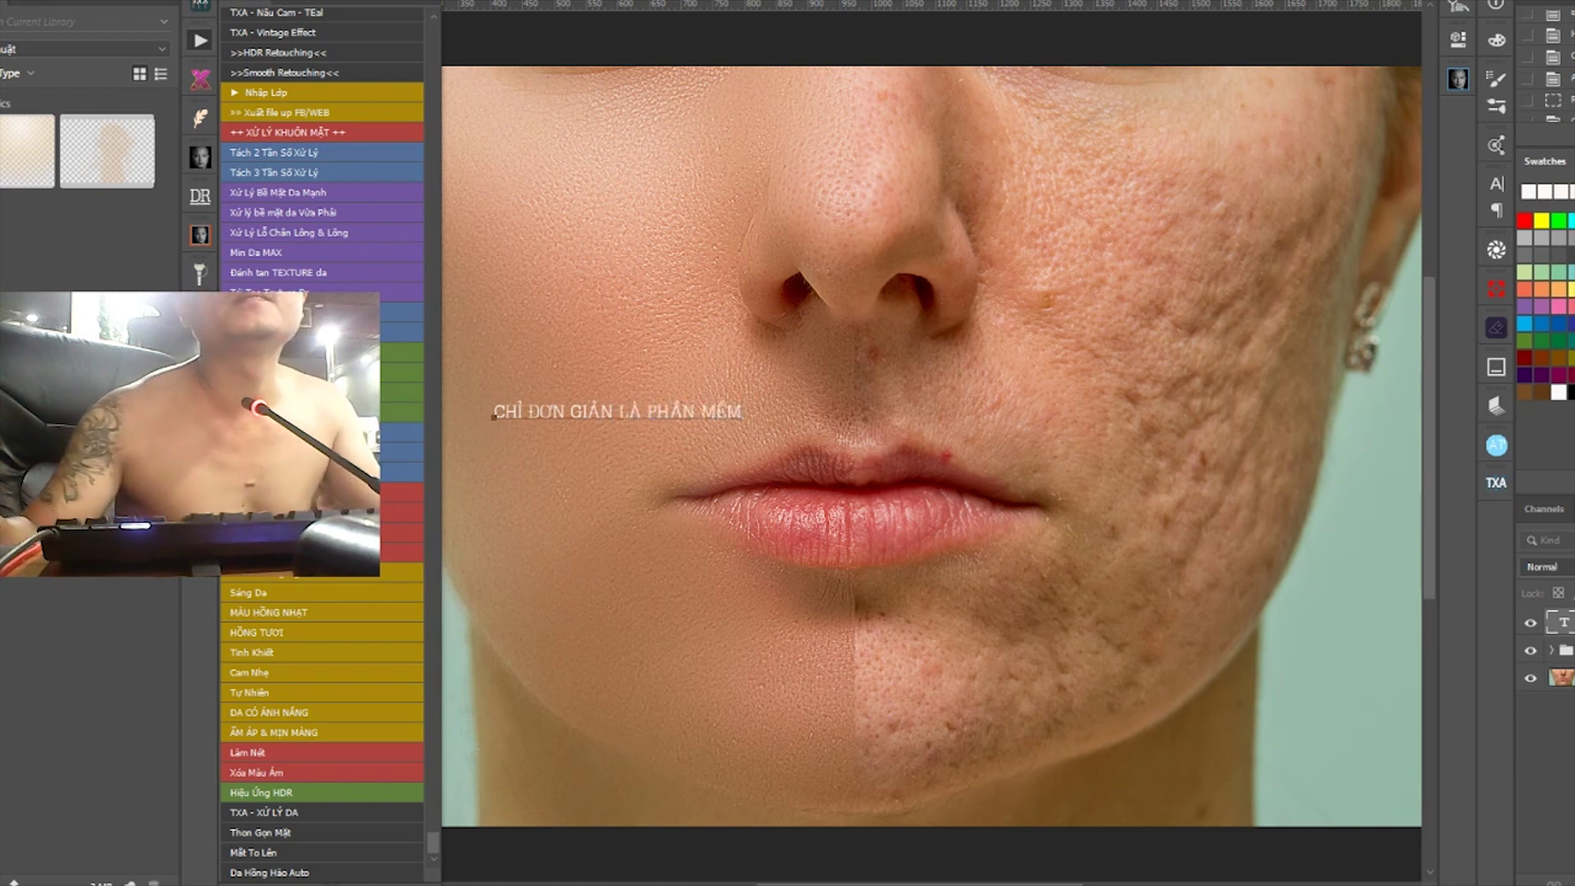
{"action": "key", "text": "ctrl+Return"}
{"action": "key", "text": "ctrl+t"}
{"action": "left_click_drag", "start_coordinate": [742, 426], "coordinate": [693, 710]}
{"action": "key", "text": "Return"}
Duplicate the caption into a second line reading '2 Thao Tac - kặt na'
{"action": "key", "text": "ctrl+j"}
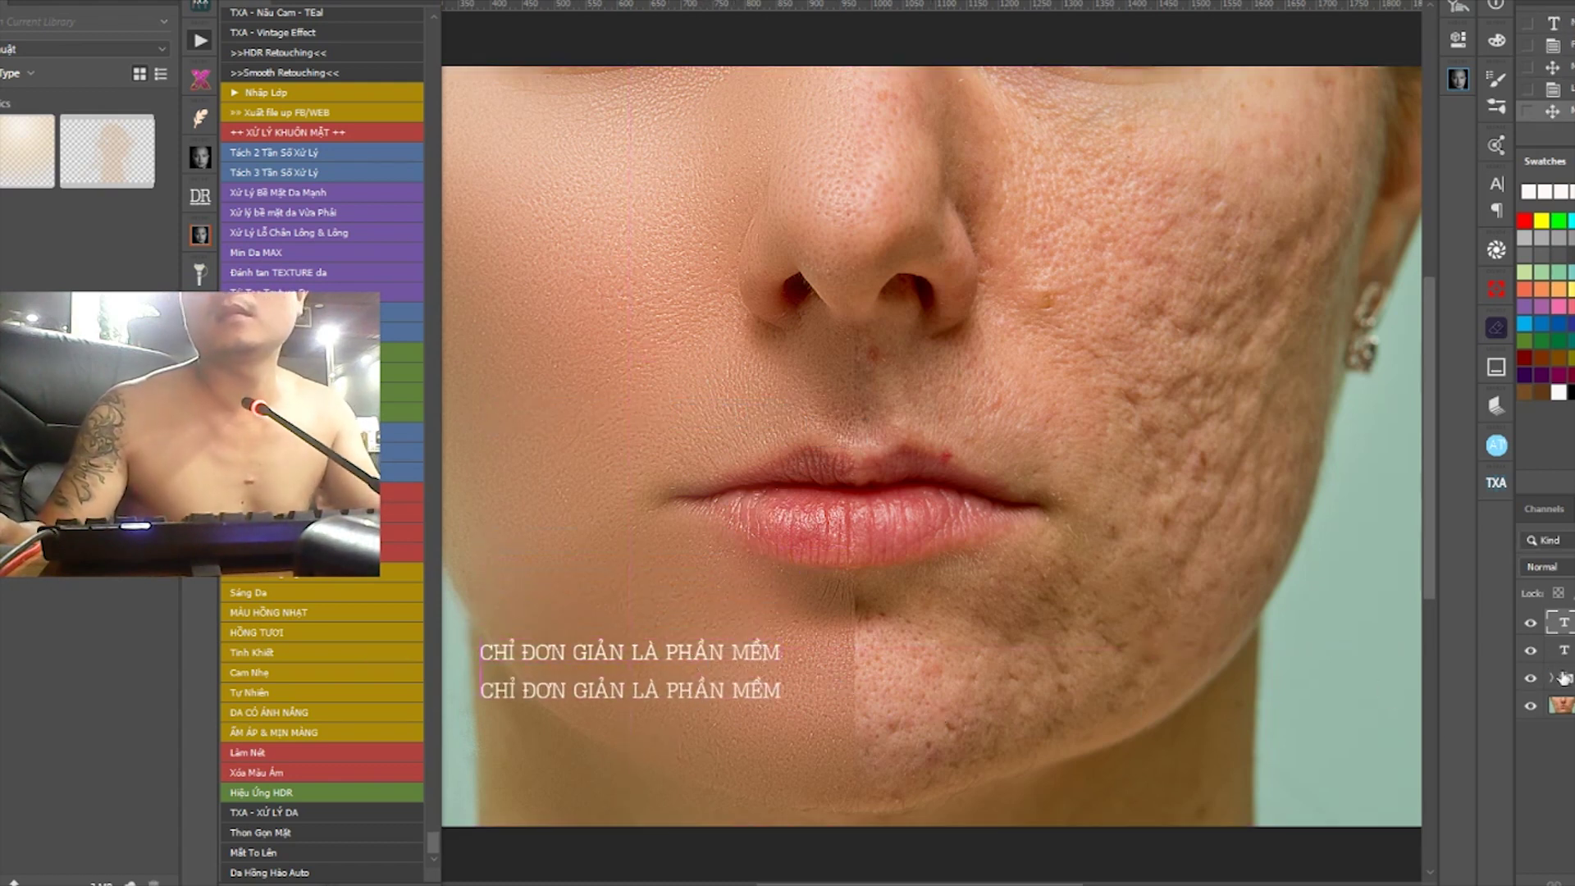
{"action": "double_click", "coordinate": [1562, 628]}
{"action": "type", "text": "2 Thao Tac - k"}
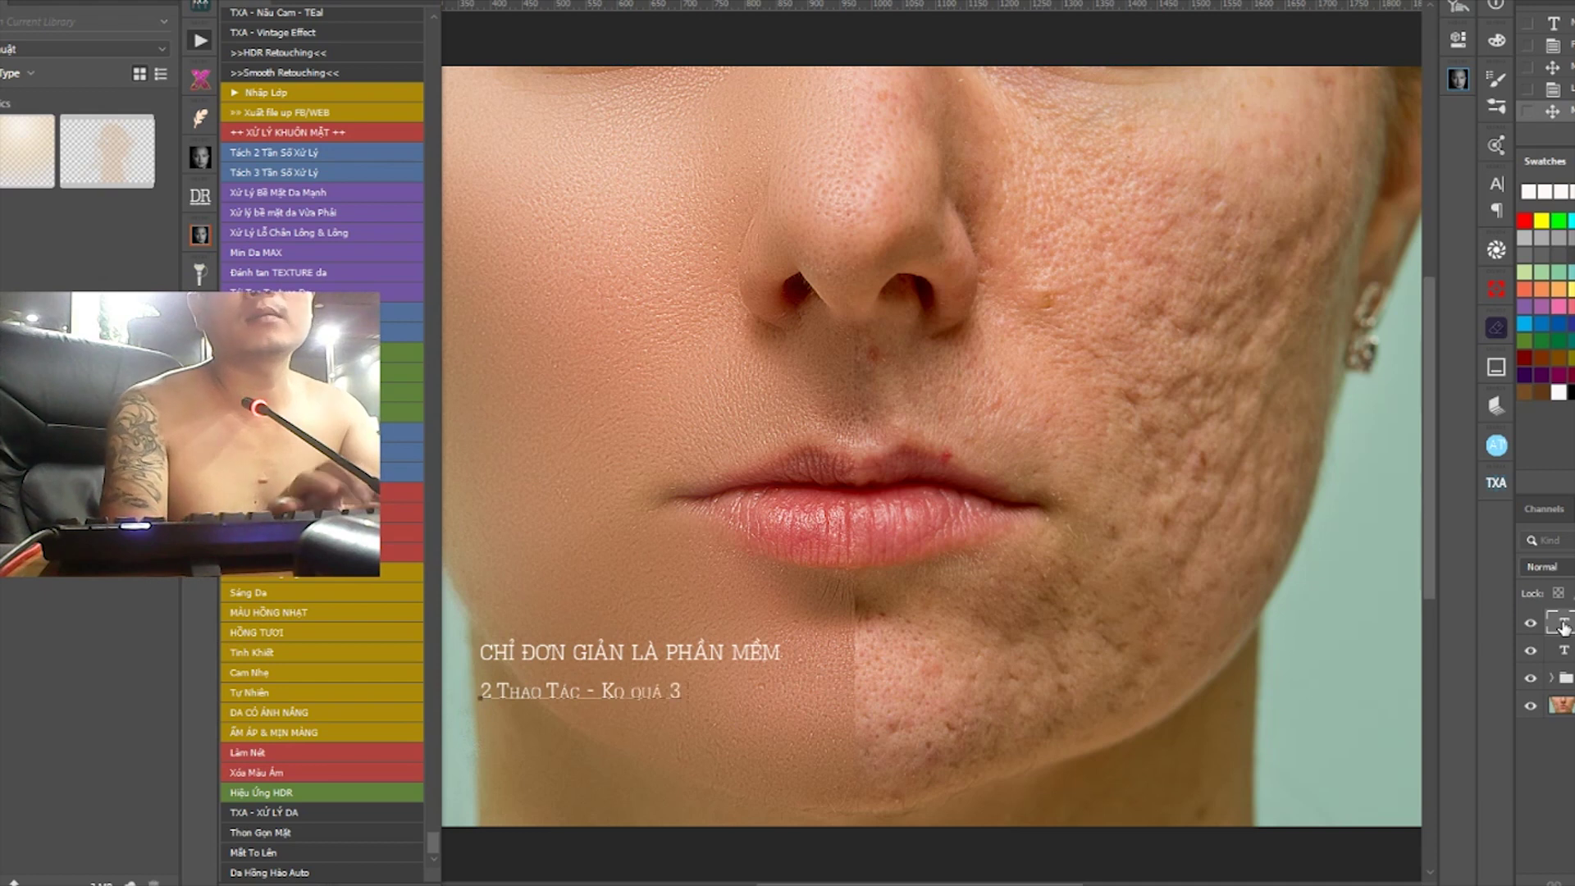
{"action": "type", "text": "ặt nay"}
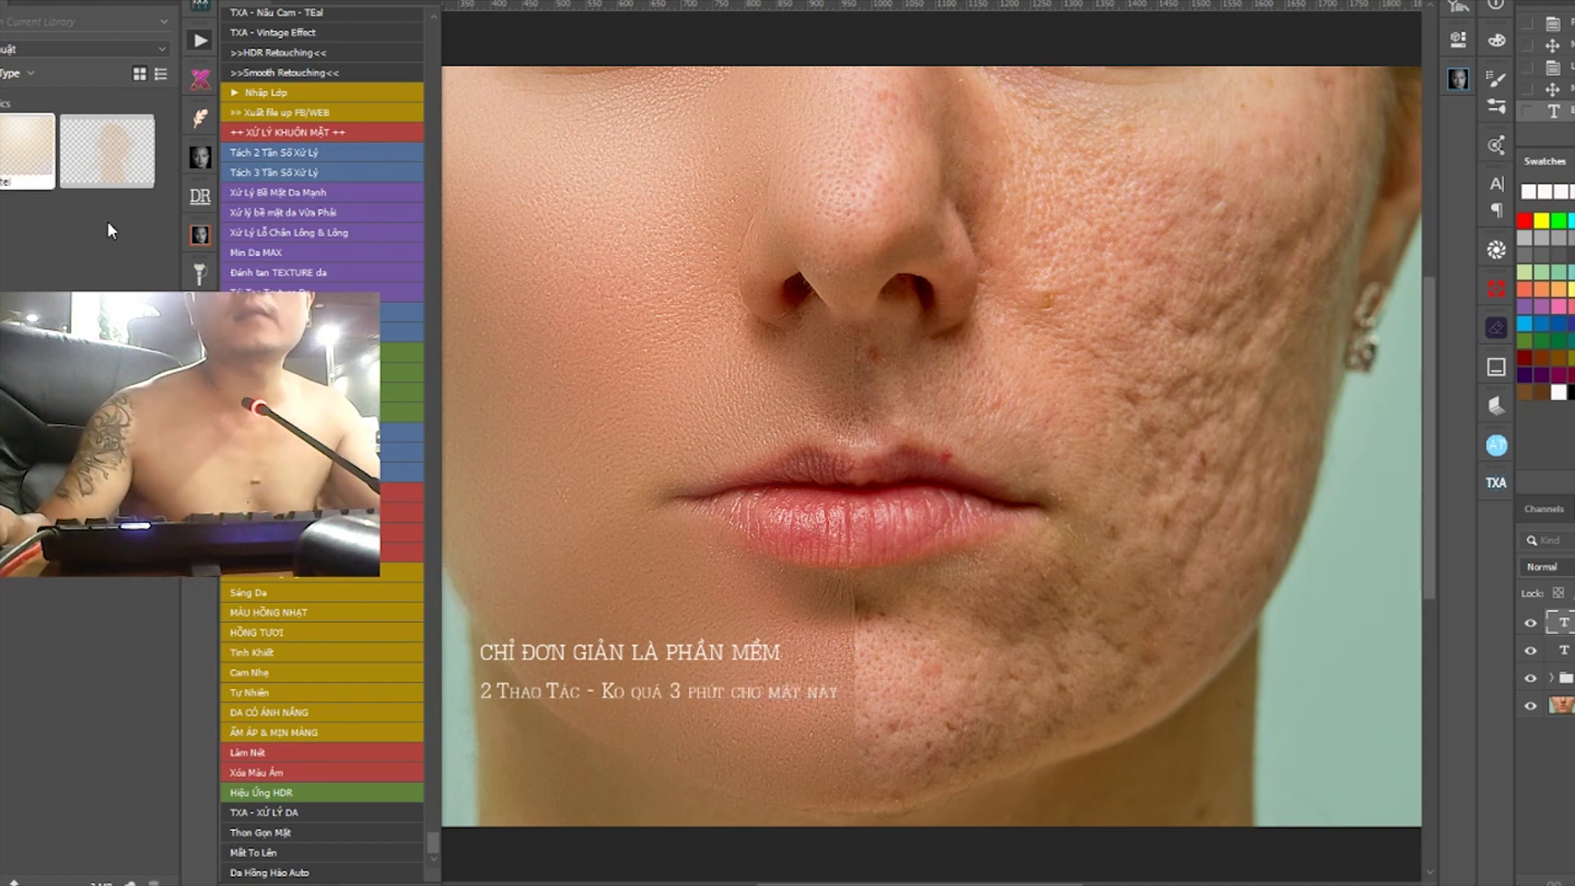
Copy a third caption line below as an author credit and group all three caption layers
{"action": "left_click_drag", "start_coordinate": [655, 697], "coordinate": [662, 758]}
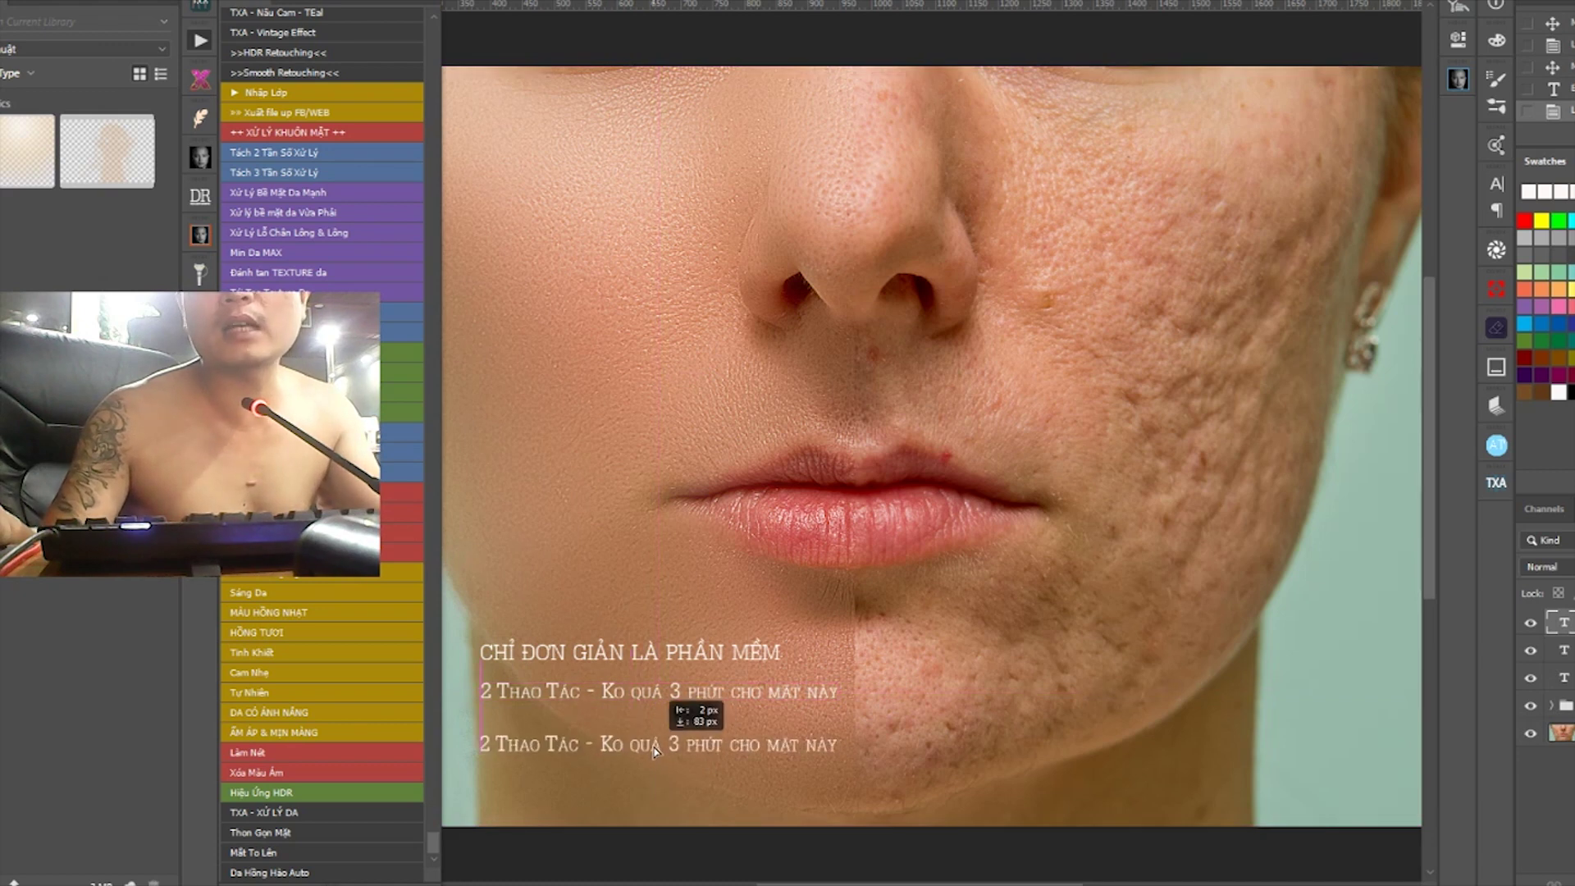
{"action": "double_click", "coordinate": [1563, 623]}
{"action": "type", "text": "PHẦN MỀM CUA THÁI"}
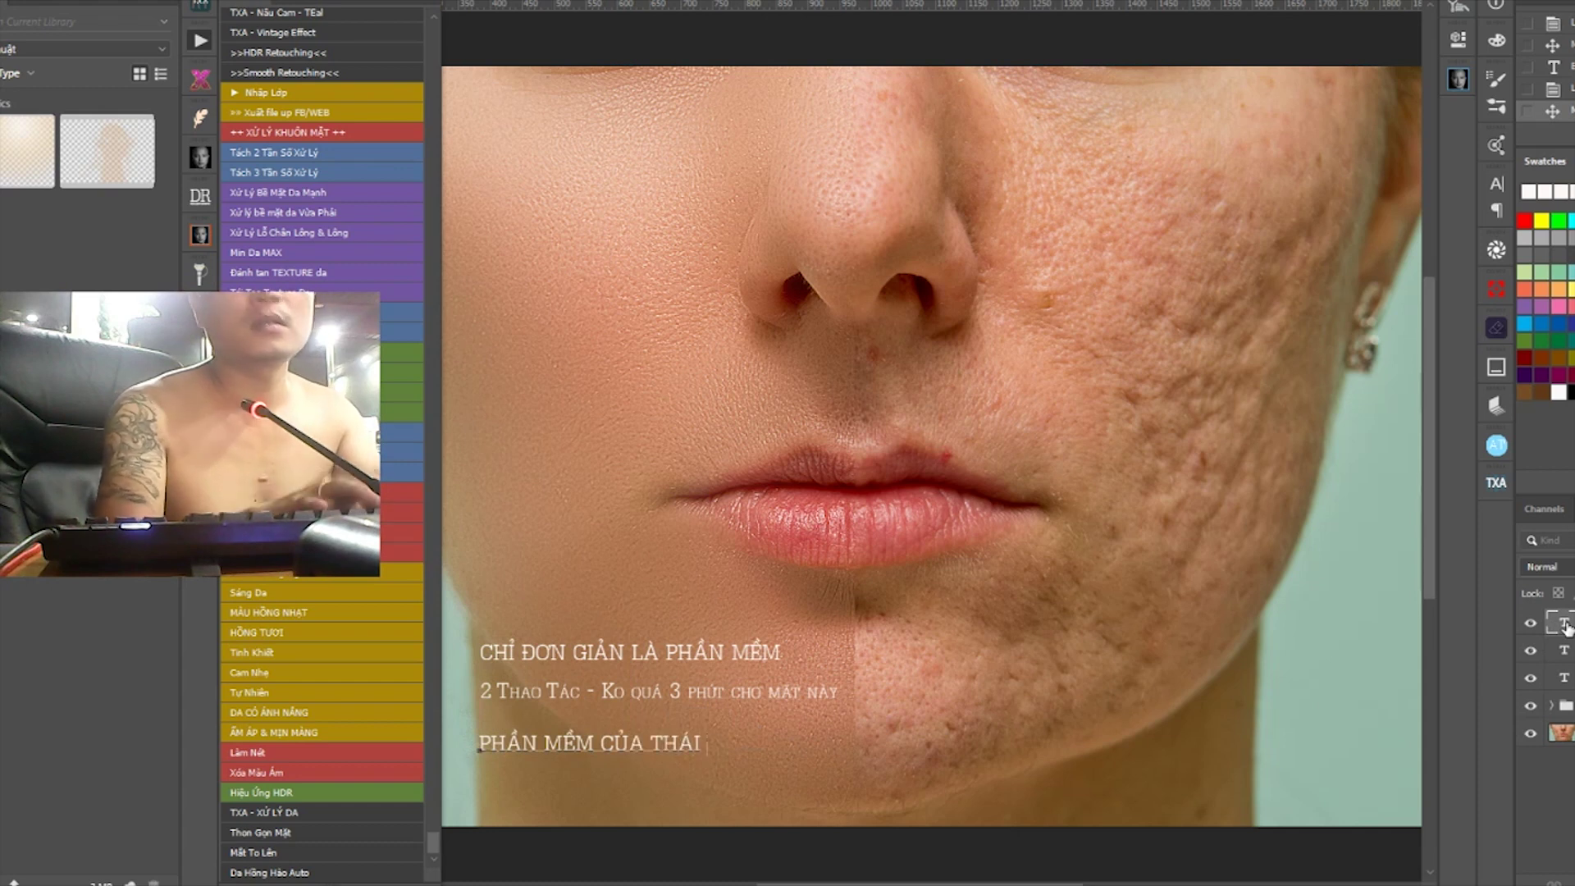
{"action": "type", "text": " XUÂN ANH LAM"}
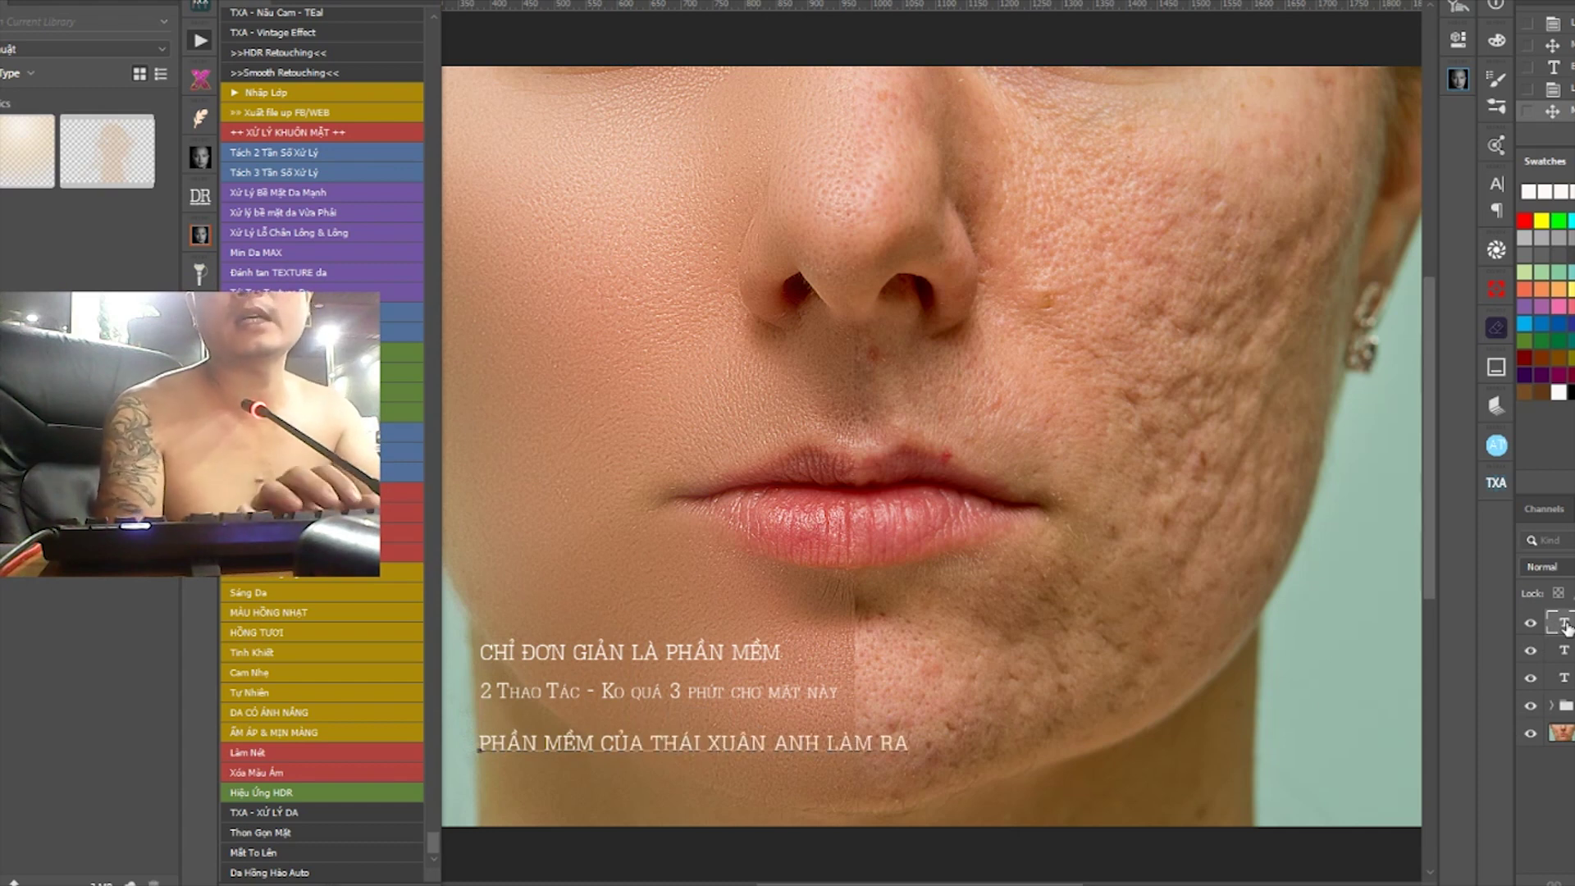
{"action": "type", "text": "!!"}
{"action": "key", "text": "ctrl+Return"}
{"action": "left_click", "coordinate": [408, 4]}
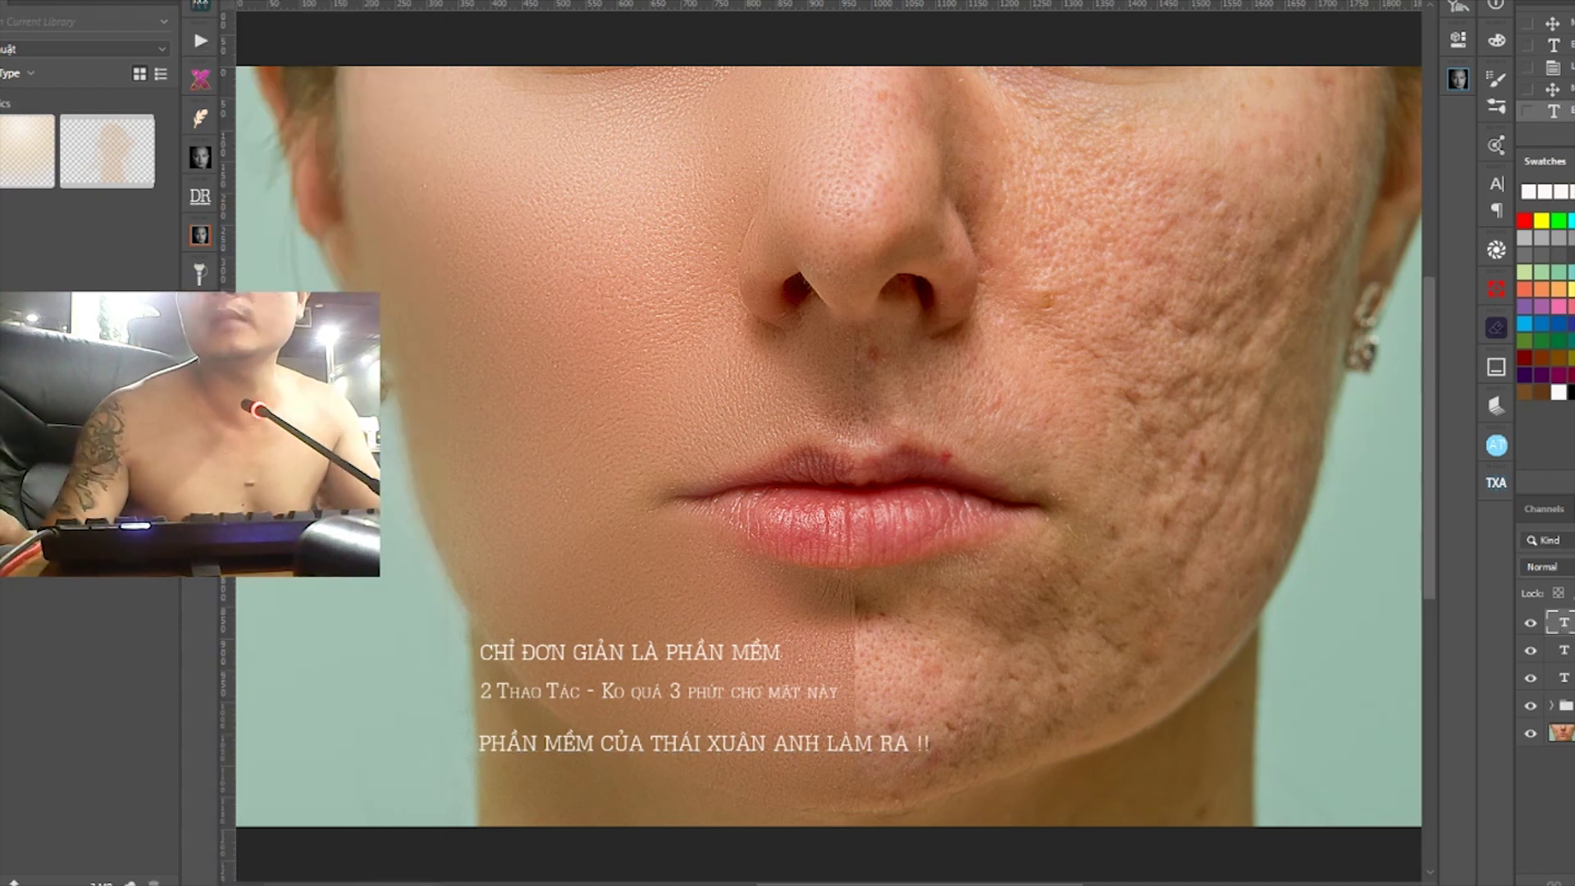
{"action": "key", "text": "ctrl+g"}
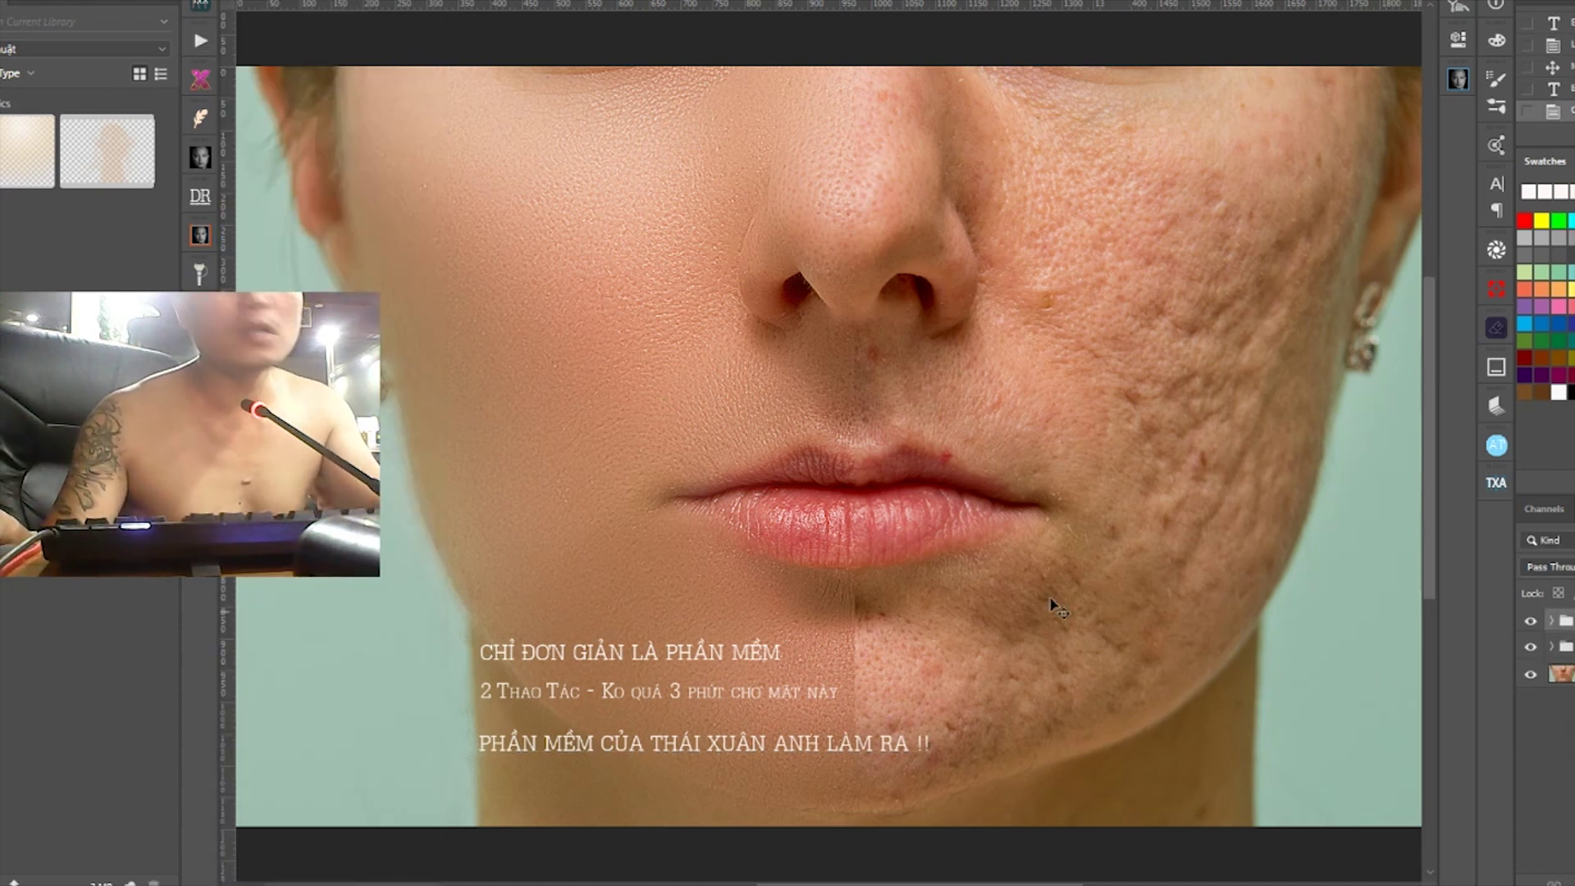
Shift the caption group right and down, then review the captioned image full screen near the lips
{"action": "left_click_drag", "start_coordinate": [742, 707], "coordinate": [888, 750]}
{"action": "key", "text": "ctrl+h"}
{"action": "key", "text": "f"}
{"action": "key", "text": "f"}
{"action": "key", "text": "ctrl+plus"}
{"action": "key", "text": "ctrl+minus"}
{"action": "left_click_drag", "start_coordinate": [658, 562], "coordinate": [644, 462]}
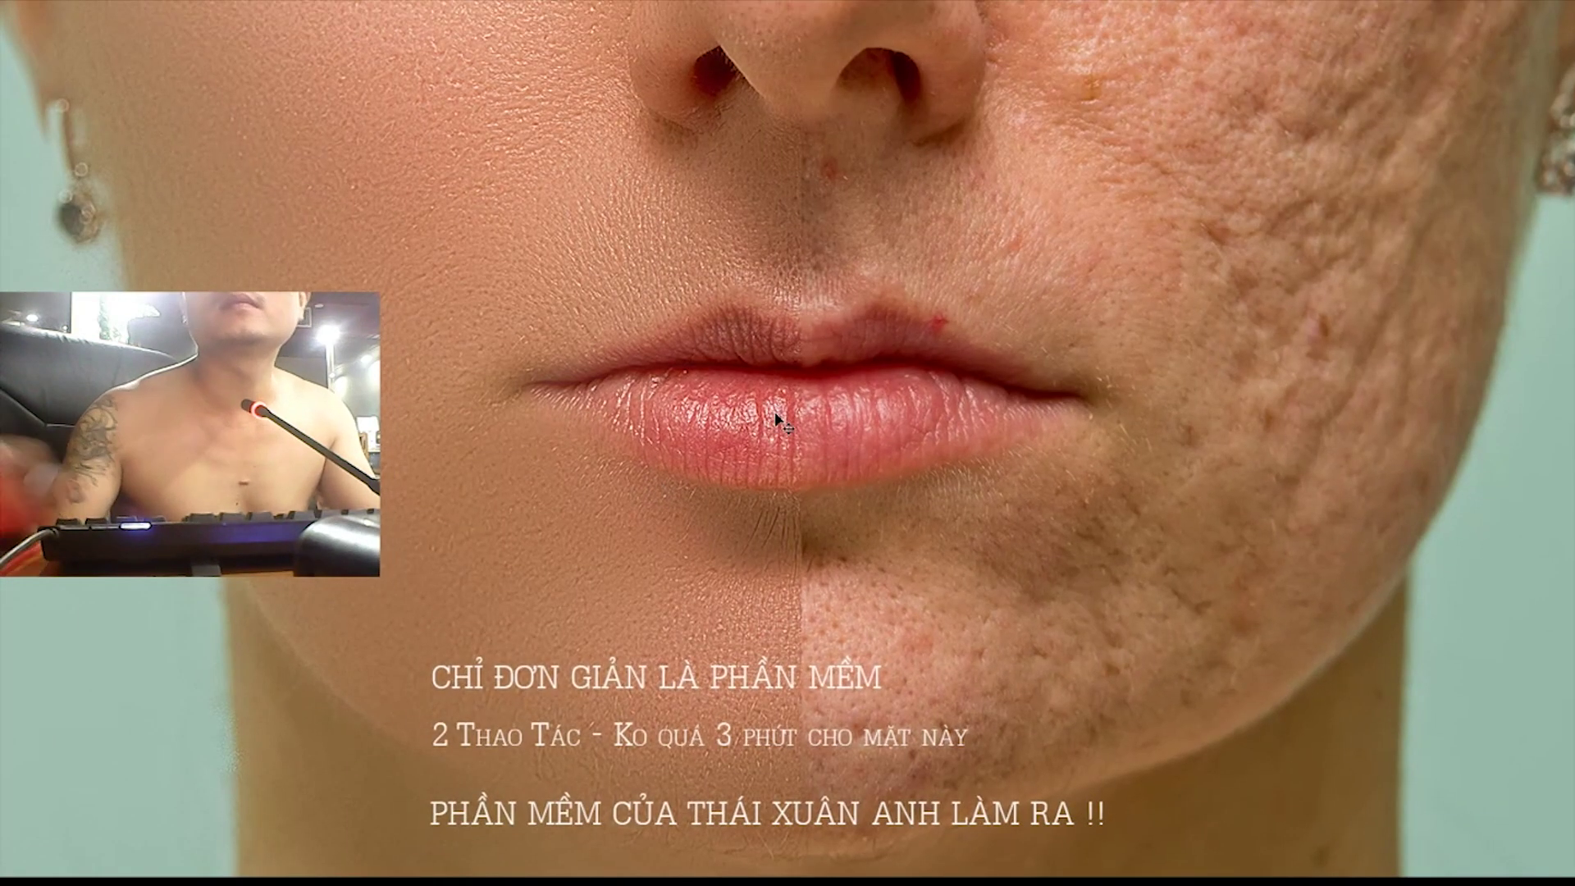